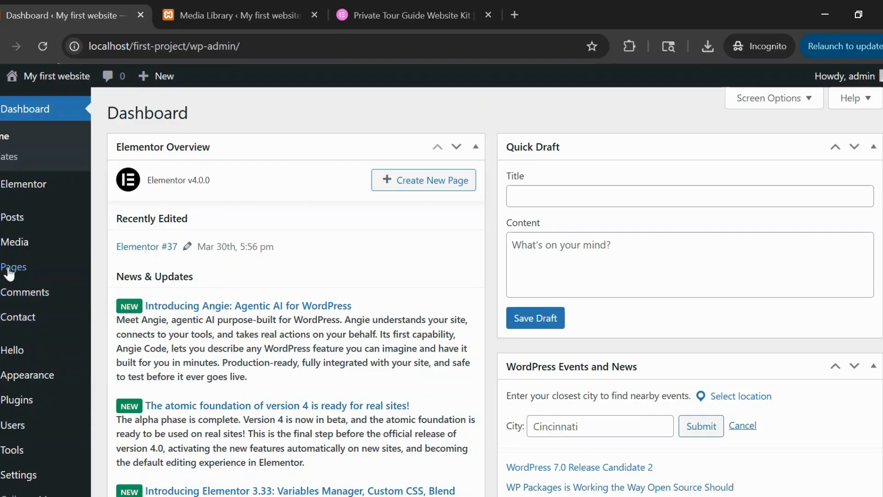
# - Create a new draft page titled "Home" and open it for editing with Elementor
pyautogui.moveTo(56, 265)
pyautogui.middleClick(134, 288)
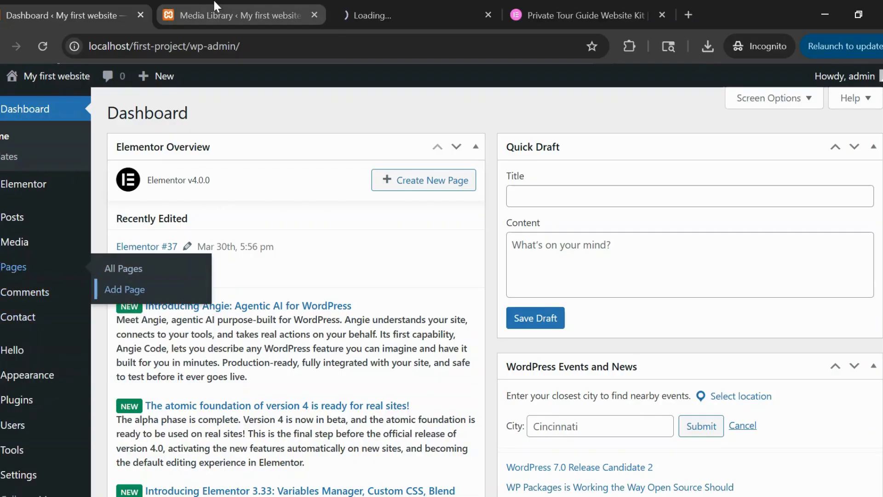
pyautogui.click(340, 6)
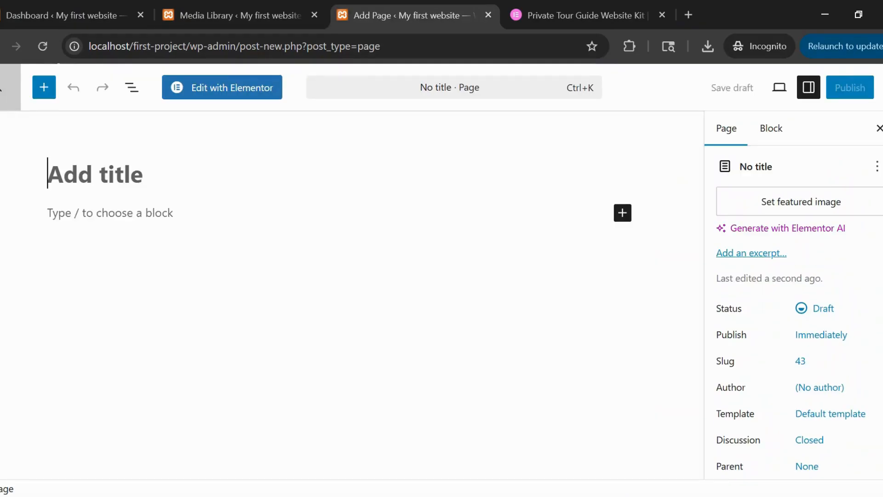
pyautogui.write('Home')
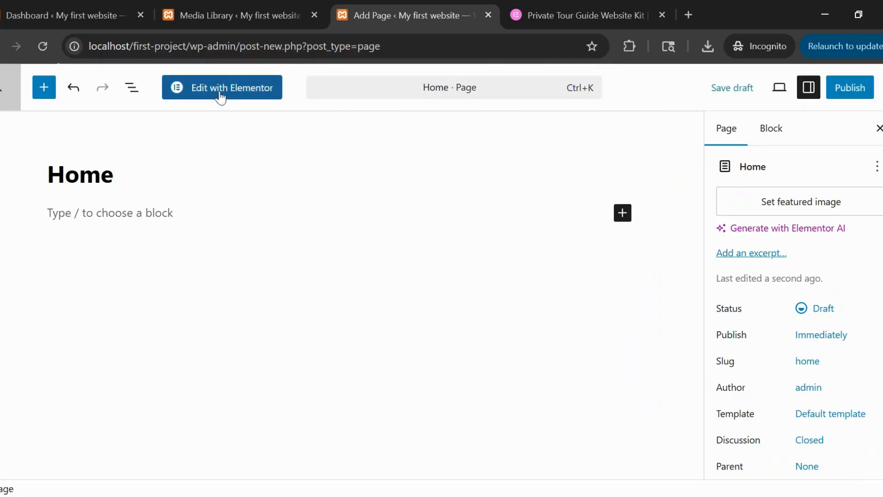
pyautogui.click(731, 90)
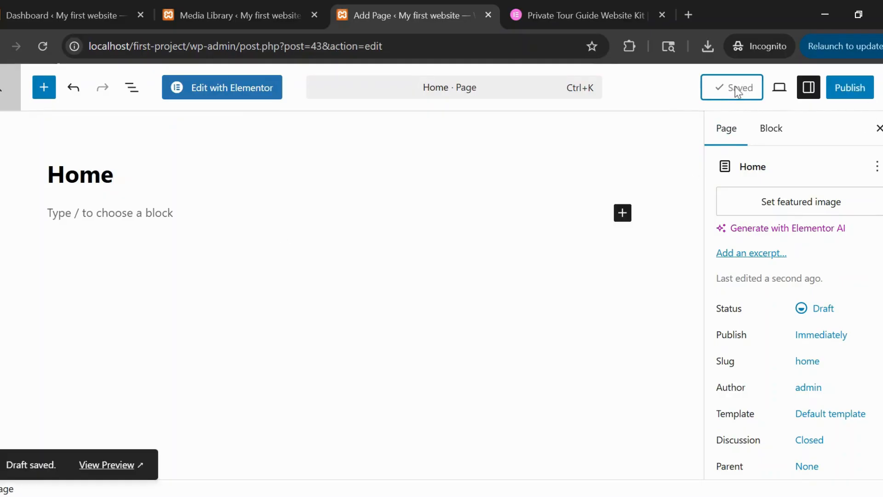
pyautogui.click(229, 92)
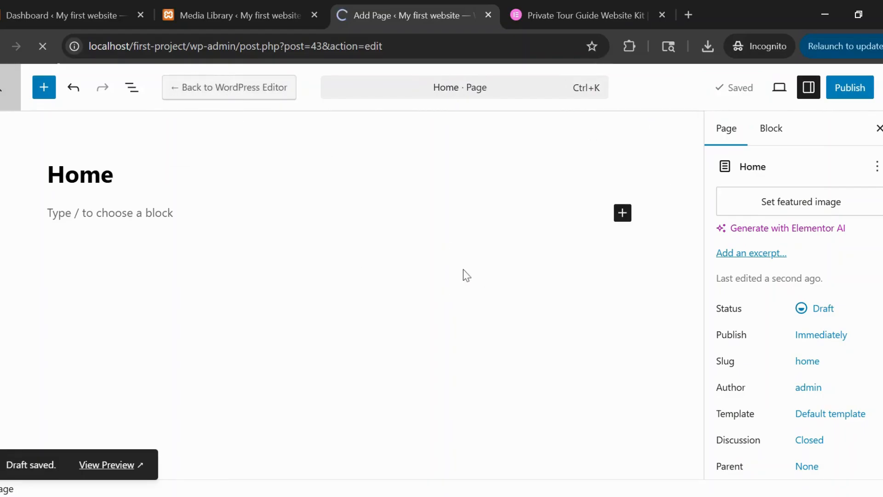
# - Examine the home page layout of the Private Tour Guide Website Kit preview, including the welcome and latest tours sections
pyautogui.click(555, 15)
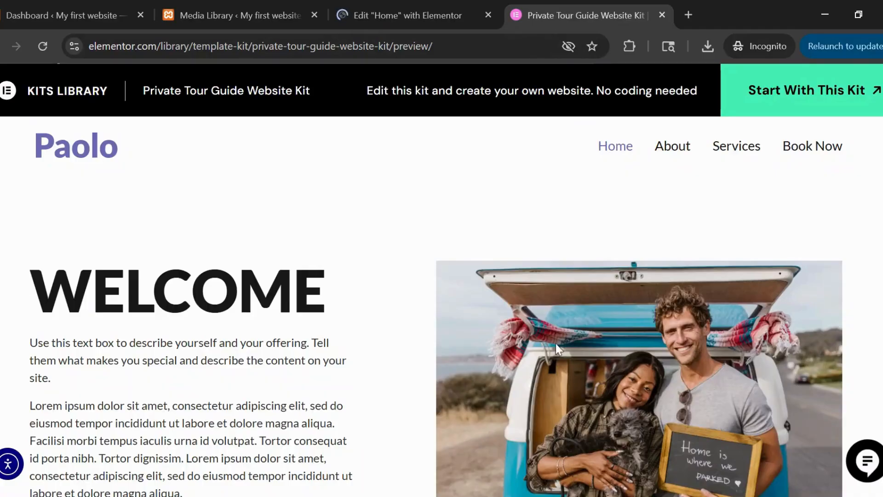
pyautogui.scroll(-3, 580, 340)
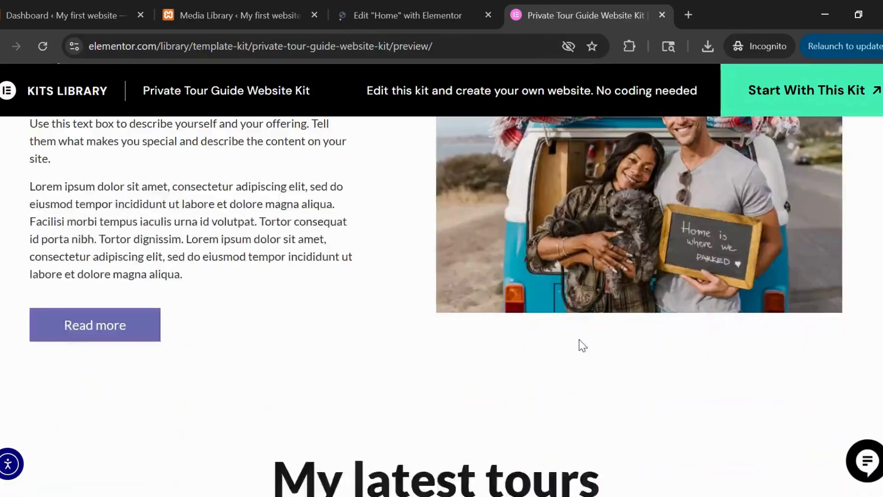
pyautogui.scroll(3, 579, 339)
pyautogui.scroll(-3, 579, 338)
pyautogui.scroll(3, 579, 337)
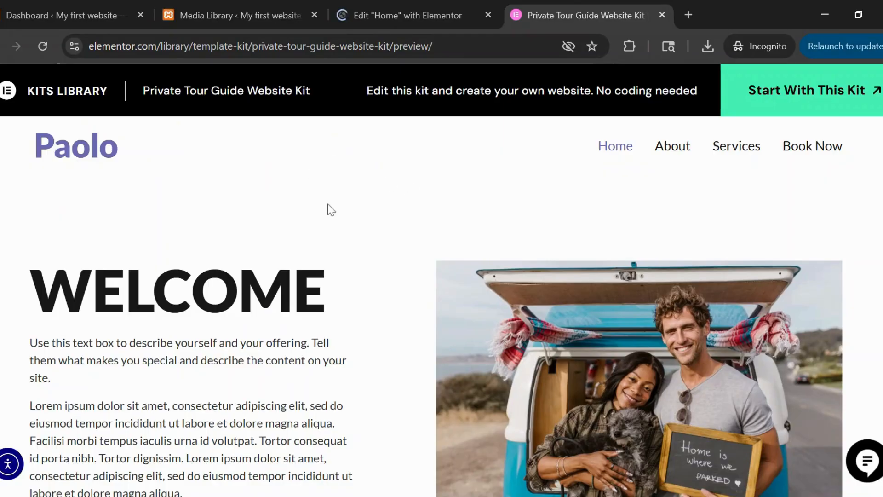
pyautogui.scroll(-10, 457, 236)
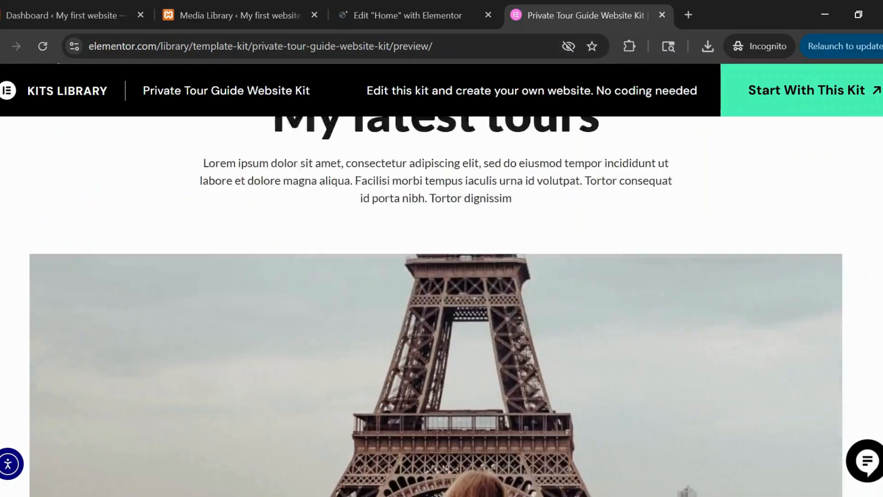
pyautogui.scroll(-15, 553, 365)
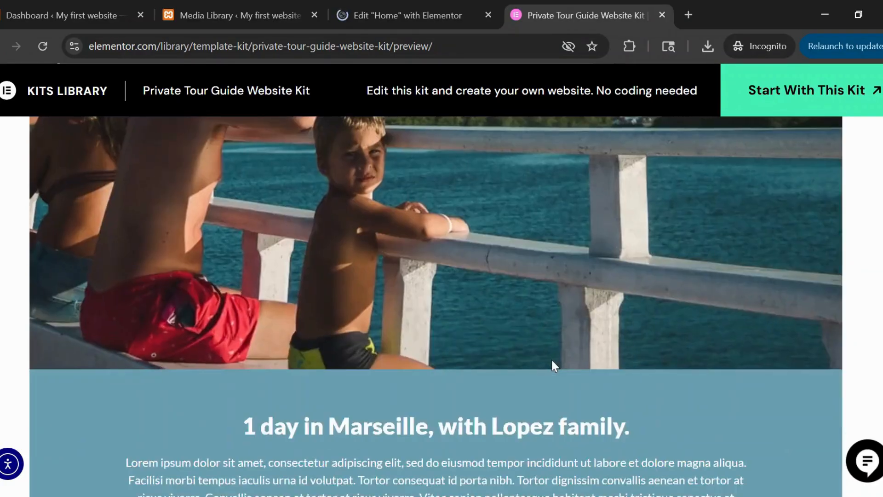
pyautogui.scroll(20, 553, 365)
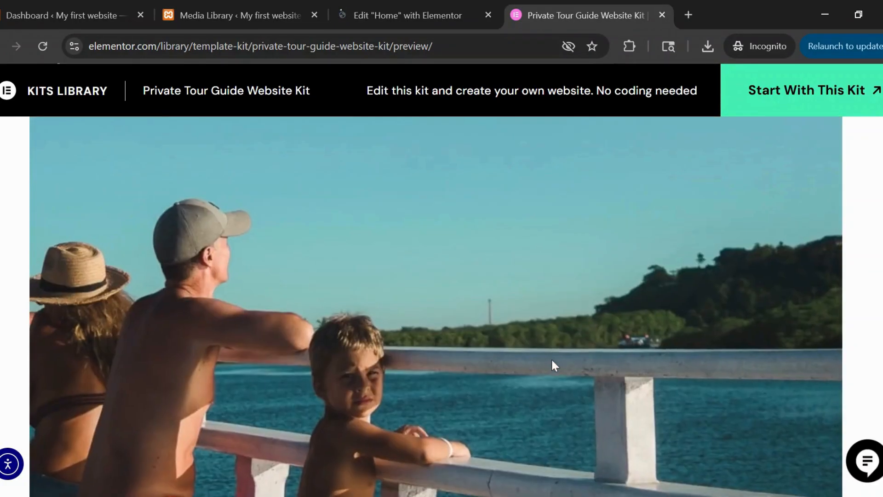
pyautogui.scroll(-11, 411, 327)
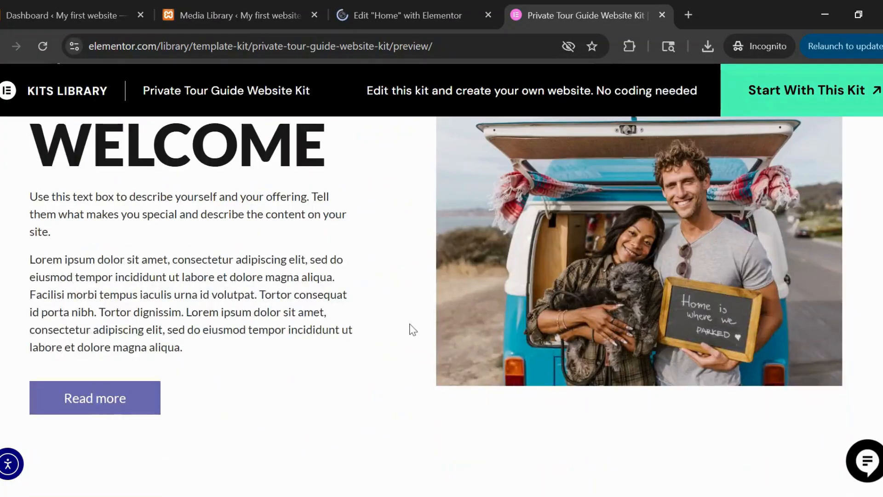
pyautogui.scroll(5, 503, 354)
pyautogui.scroll(6, 508, 353)
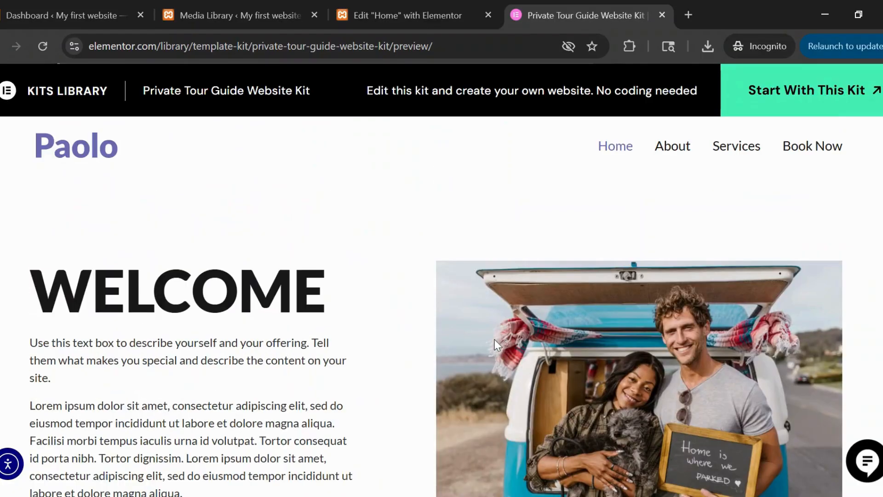
# - Add a Flexbox container with two equal side-by-side columns to the Home page, following the kit's welcome section
pyautogui.click(372, 8)
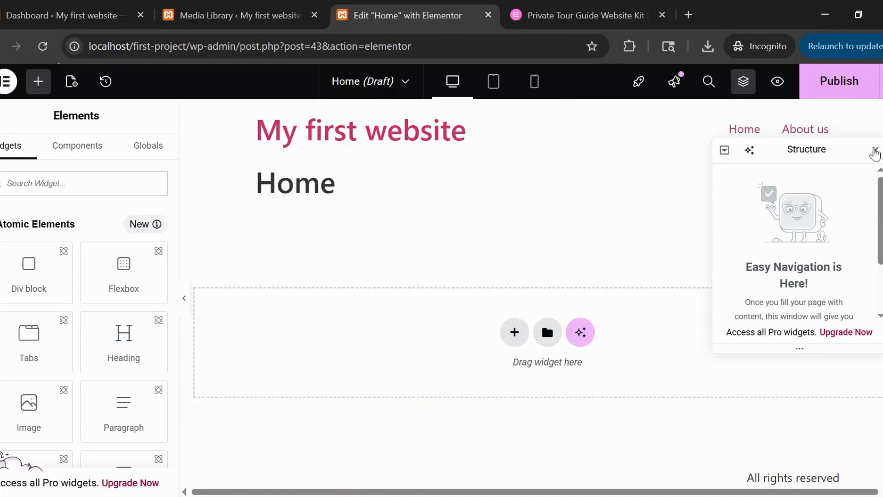
pyautogui.click(874, 150)
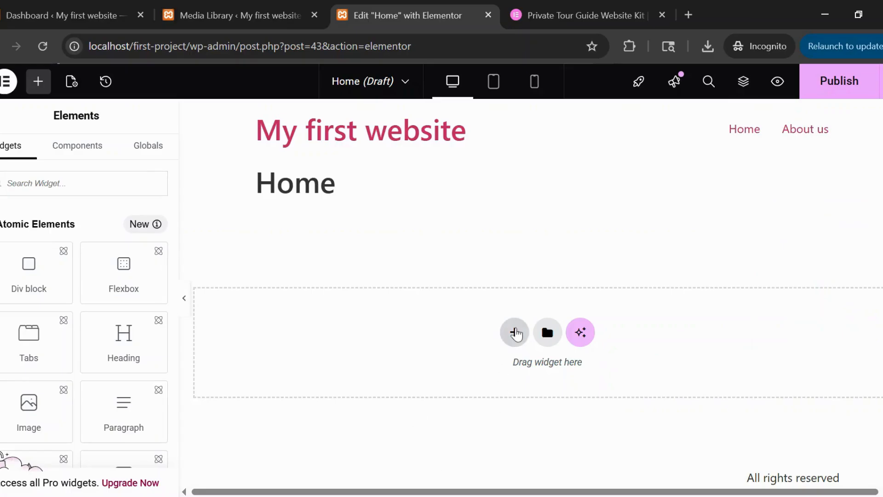
pyautogui.click(514, 332)
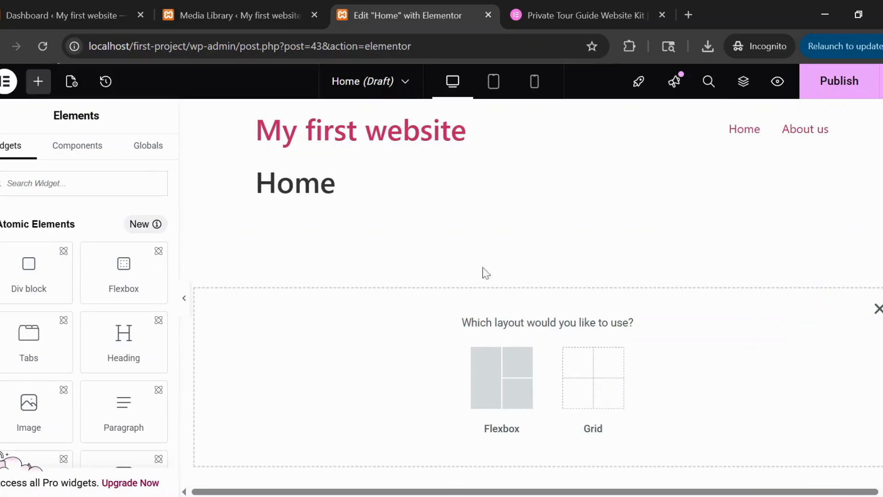
pyautogui.click(551, 17)
pyautogui.scroll(-3, 480, 328)
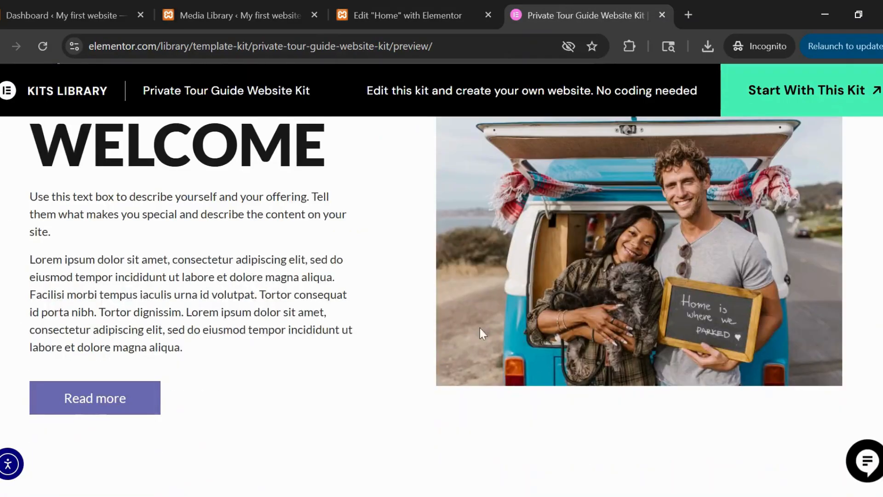
pyautogui.click(422, 1)
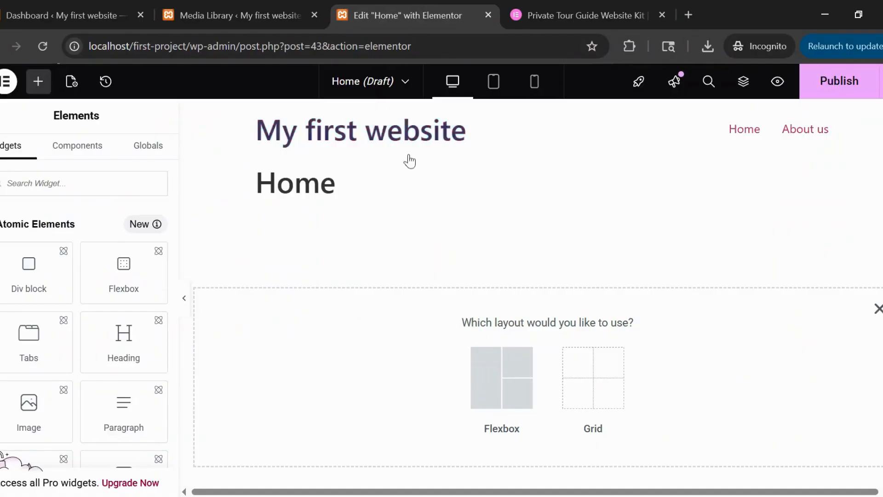
pyautogui.click(487, 390)
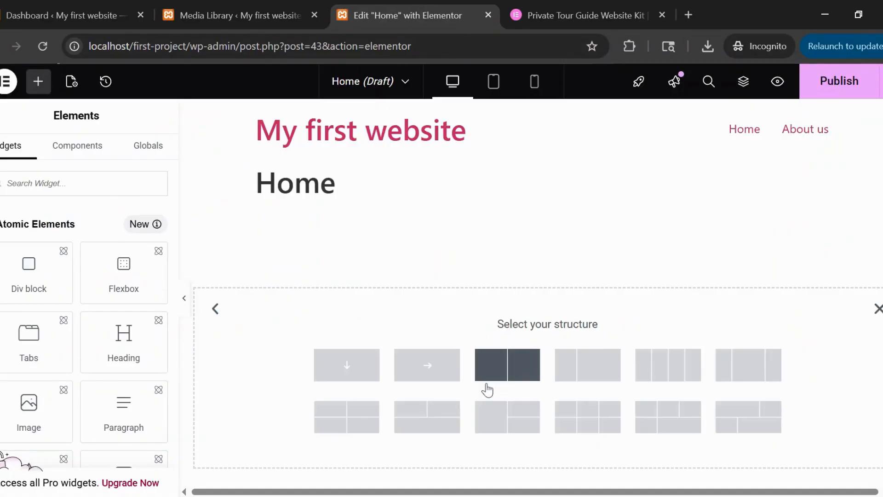
pyautogui.click(506, 370)
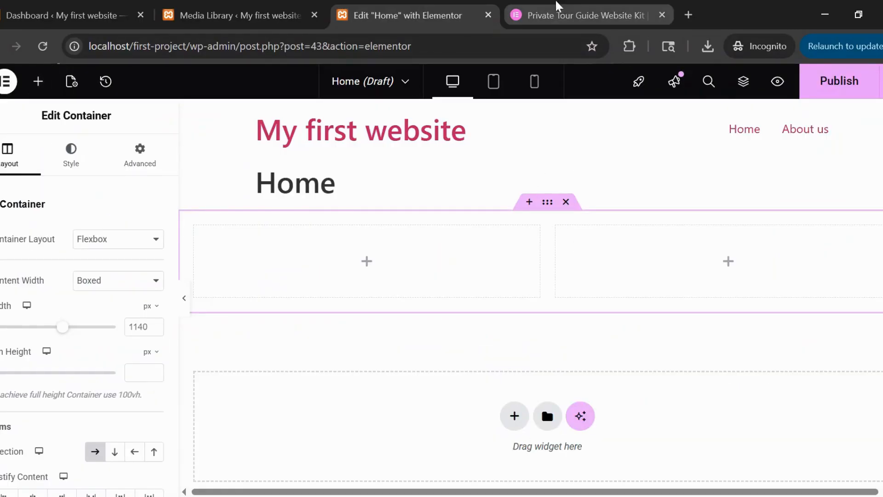
# - Place an Image element in the right column of the container, matching the kit's welcome section
pyautogui.click(558, 17)
pyautogui.click(460, 14)
pyautogui.click(566, 15)
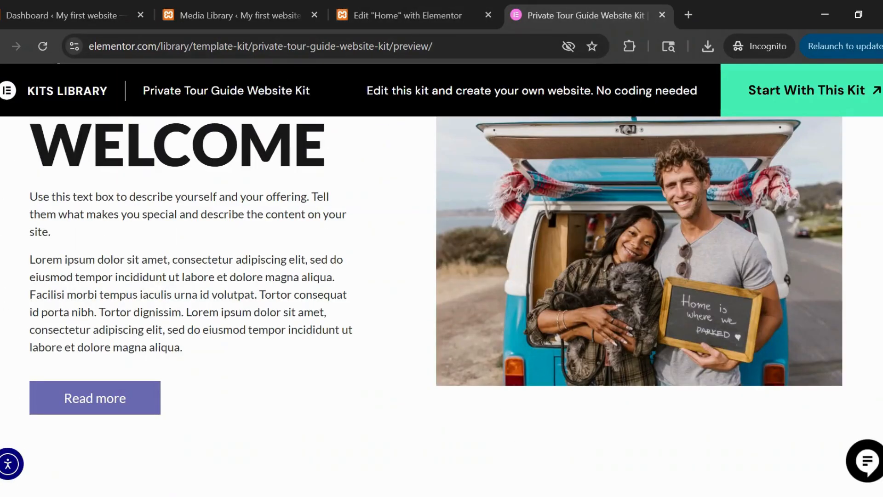
pyautogui.click(379, 17)
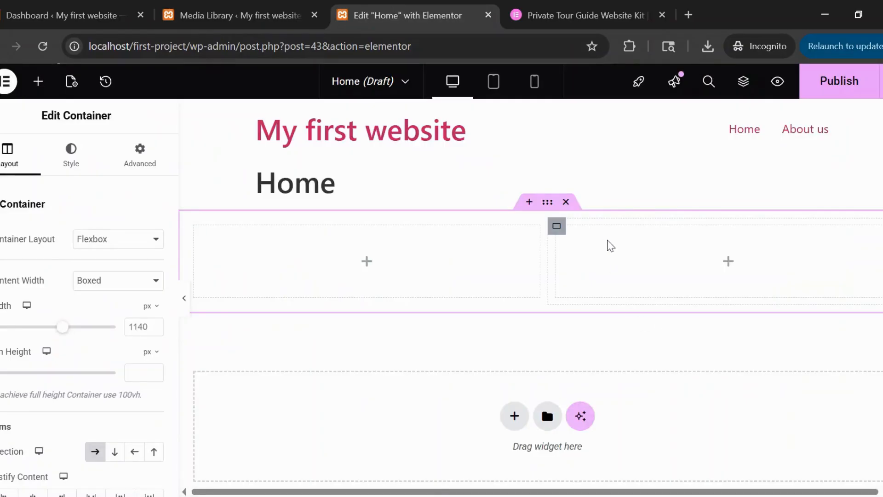
pyautogui.click(38, 81)
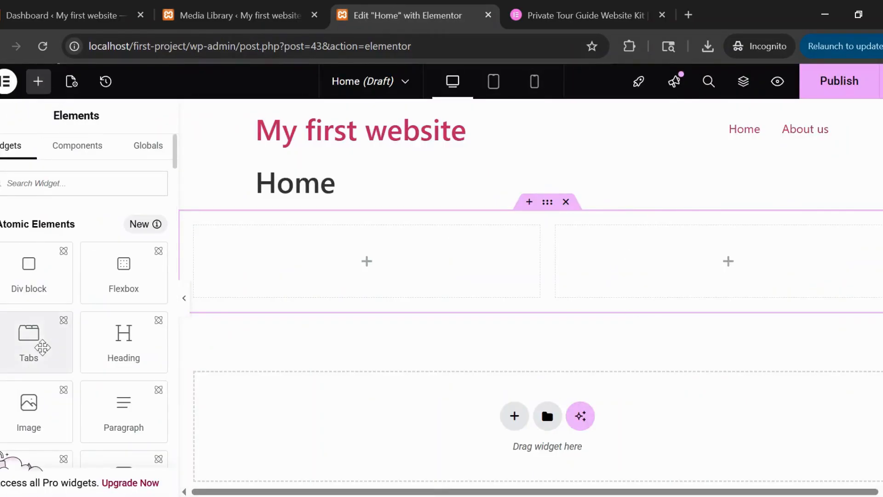
pyautogui.scroll(-2, 55, 379)
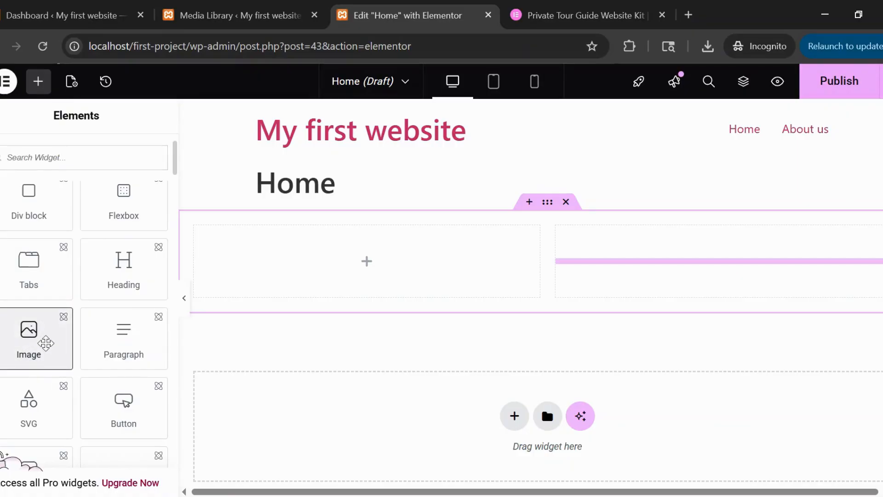
pyautogui.moveTo(46, 343); pyautogui.dragTo(635, 266)
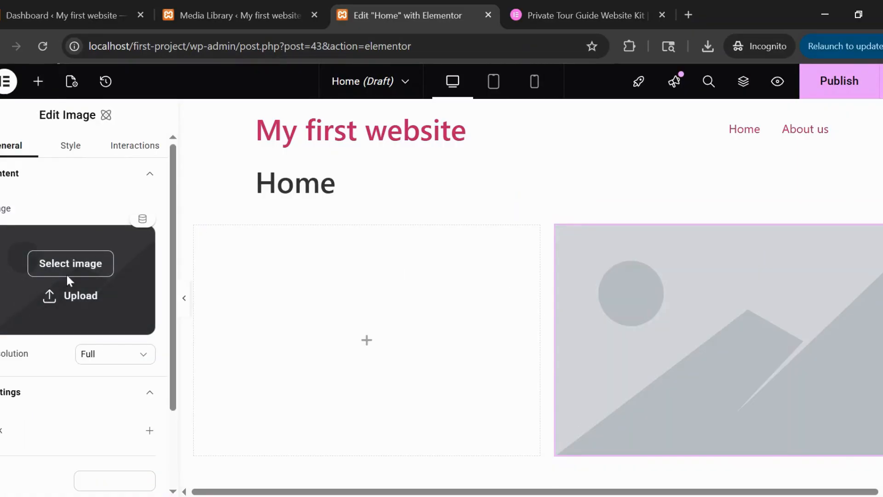
# - Set the image to the media library photo of the couple with a dog in front of the blue van
pyautogui.click(69, 272)
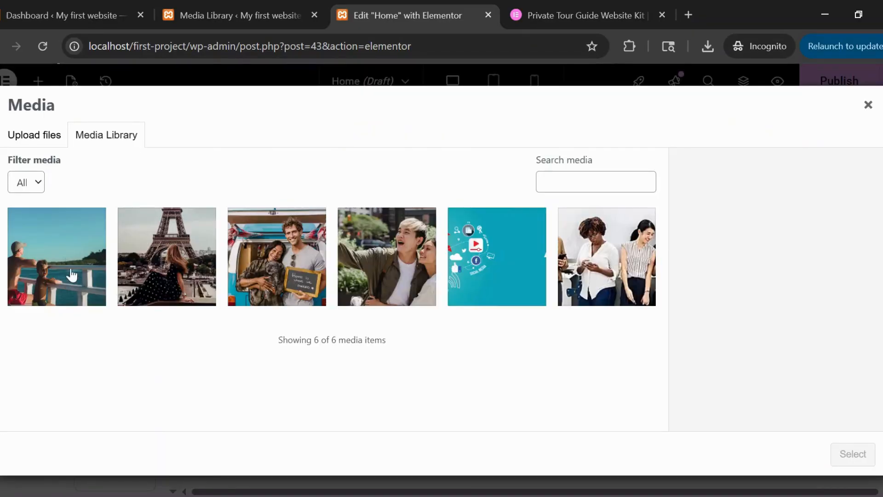
pyautogui.click(283, 257)
pyautogui.click(853, 455)
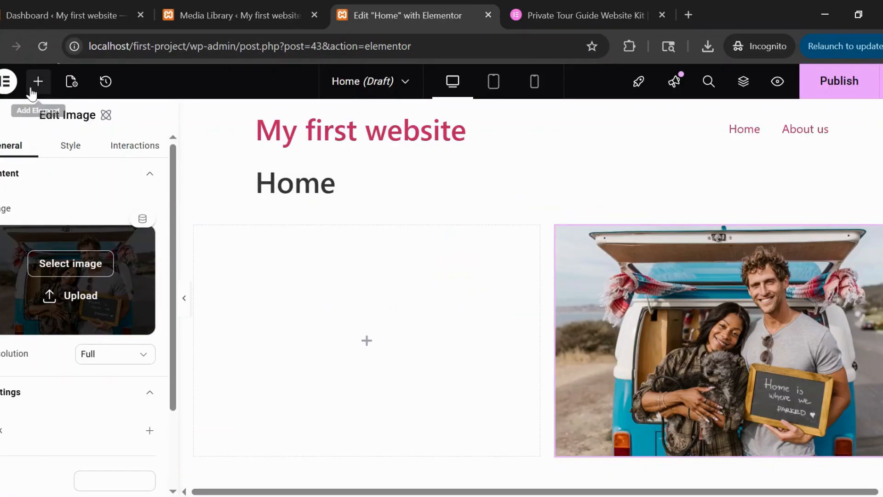
# - Add a Heading element to the empty left column and set its tag to H1
pyautogui.click(38, 81)
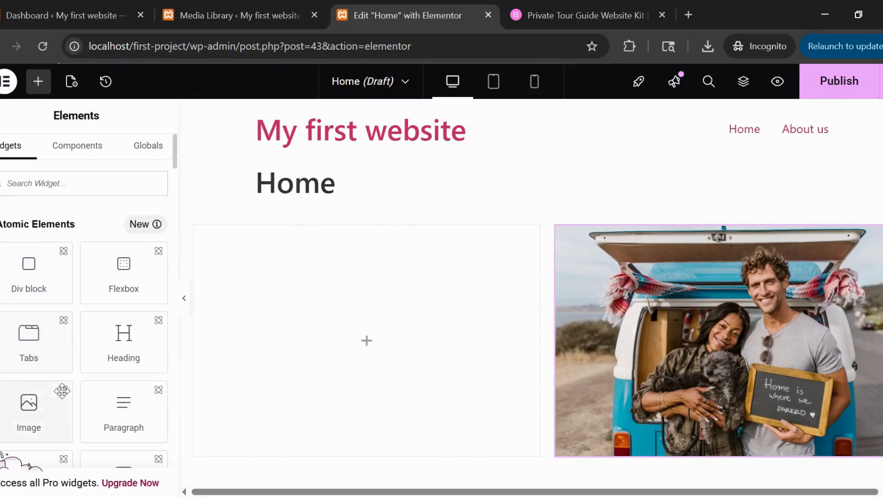
pyautogui.scroll(-3, 55, 407)
pyautogui.scroll(3, 97, 368)
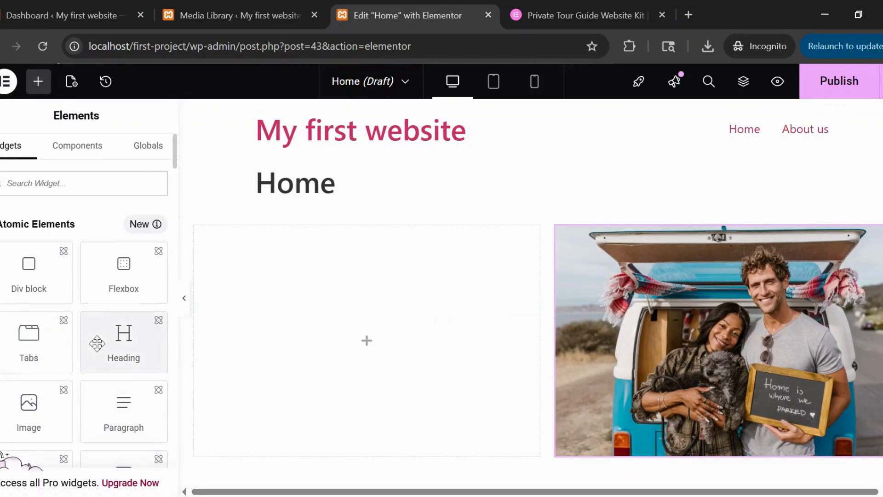
pyautogui.moveTo(122, 330); pyautogui.dragTo(328, 323)
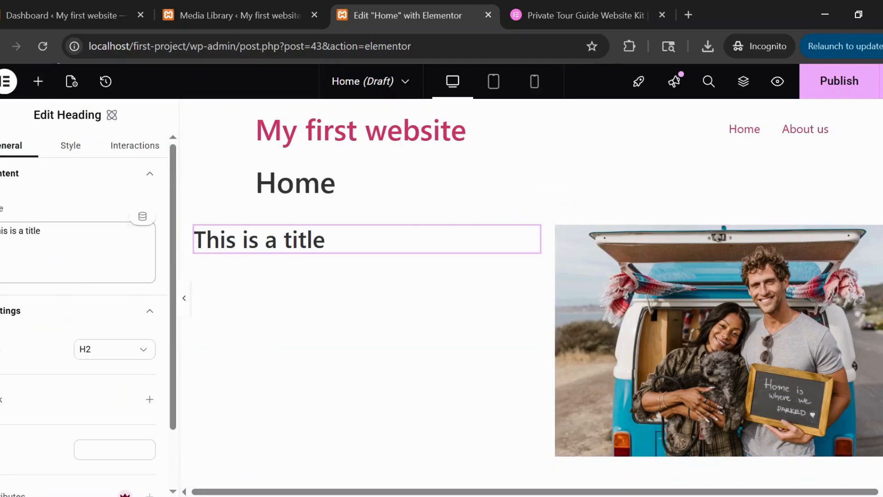
pyautogui.click(99, 351)
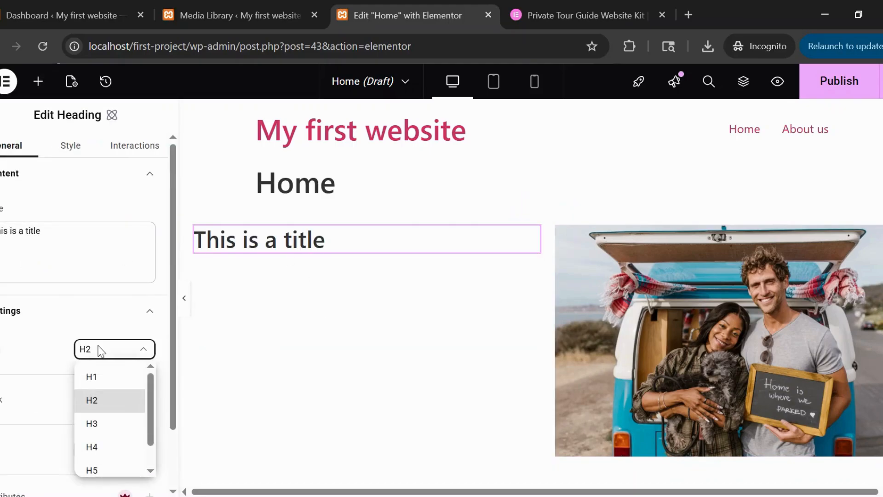
pyautogui.click(94, 379)
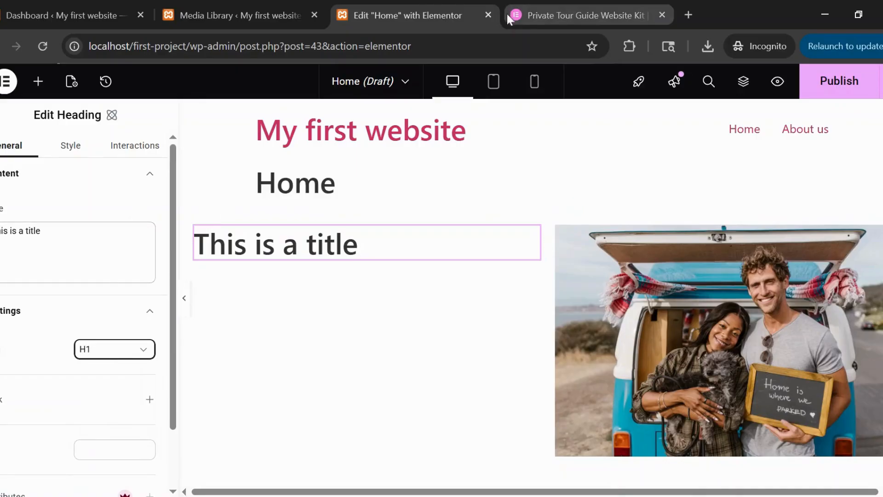
# - Replace the placeholder title of the H1 heading with "welcome", following the kit's heading
pyautogui.click(550, 10)
pyautogui.doubleClick(177, 143)
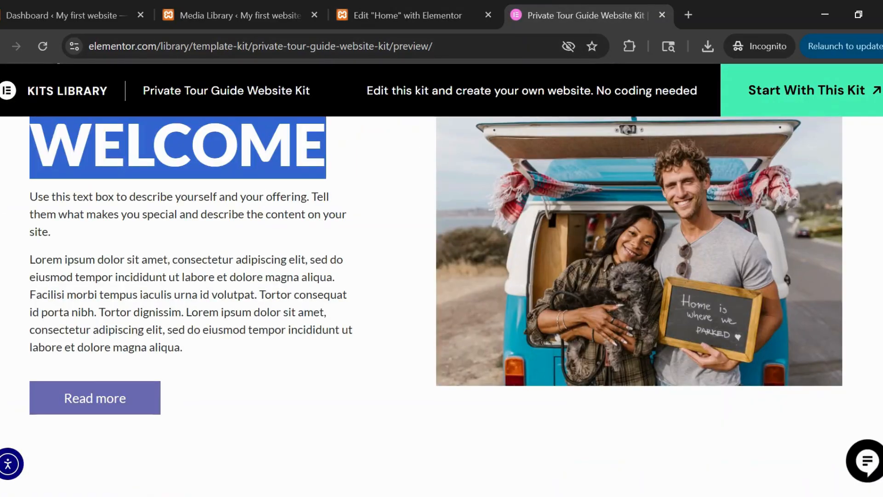
pyautogui.click(395, 15)
pyautogui.click(92, 232)
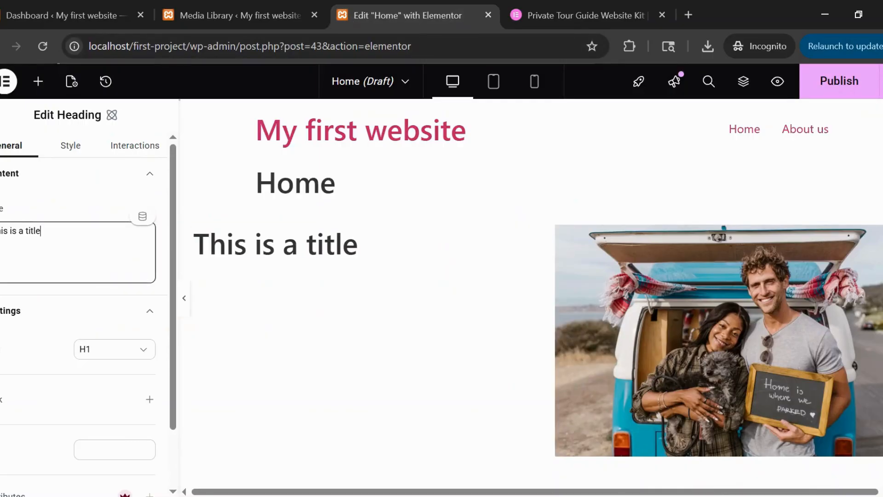
pyautogui.hotkey('ctrl', 'a')
pyautogui.press('Right')
pyautogui.write('welcome')
pyautogui.hotkey('ctrl', 'a')
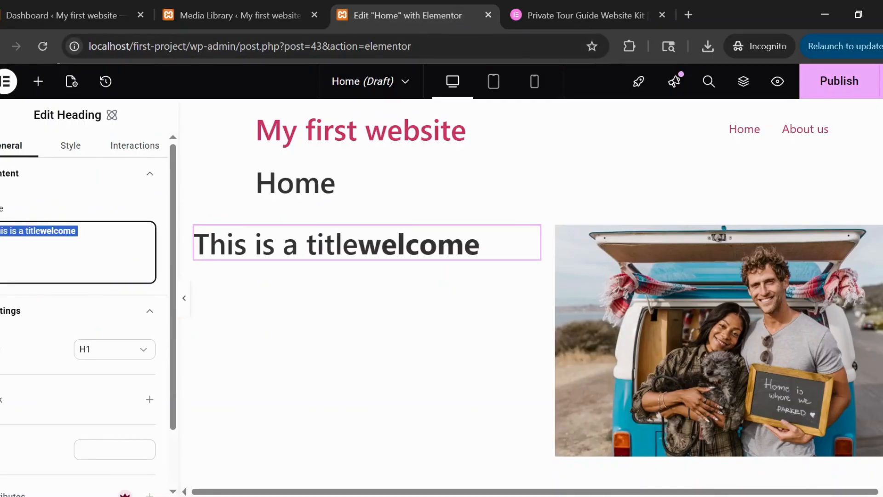
pyautogui.write('welcome')
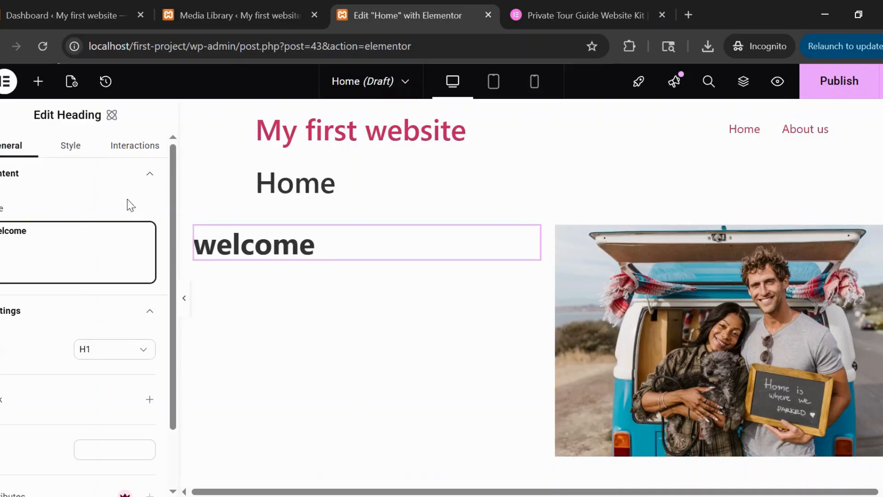
# - Check the kit's welcome text and add a Text Editor widget below the welcome heading
pyautogui.click(38, 81)
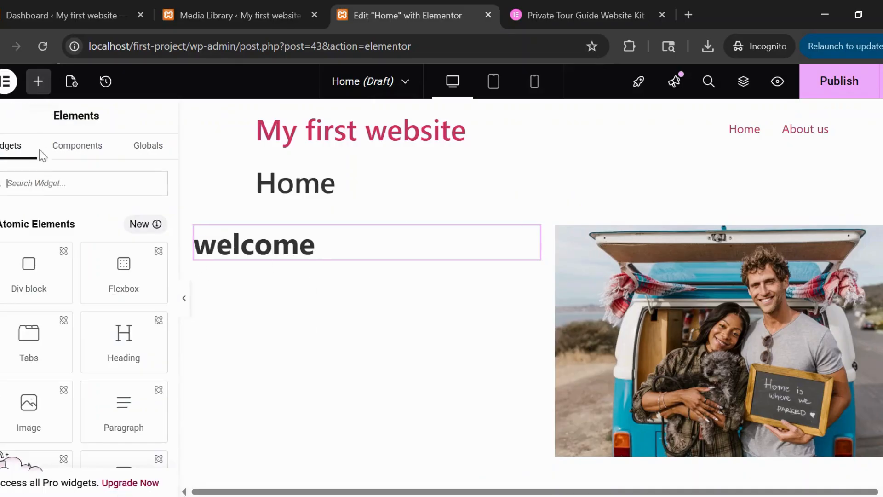
pyautogui.click(533, 14)
pyautogui.click(396, 156)
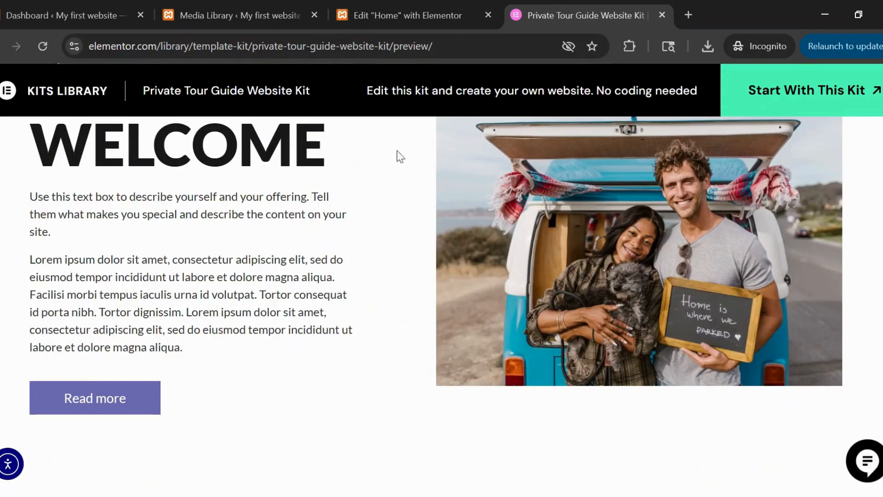
pyautogui.click(370, 6)
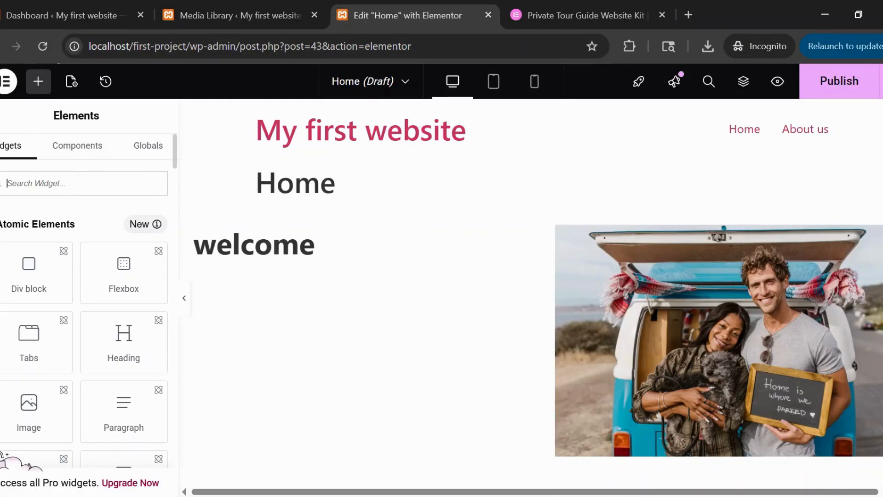
pyautogui.write('tex')
pyautogui.moveTo(113, 244); pyautogui.dragTo(253, 253)
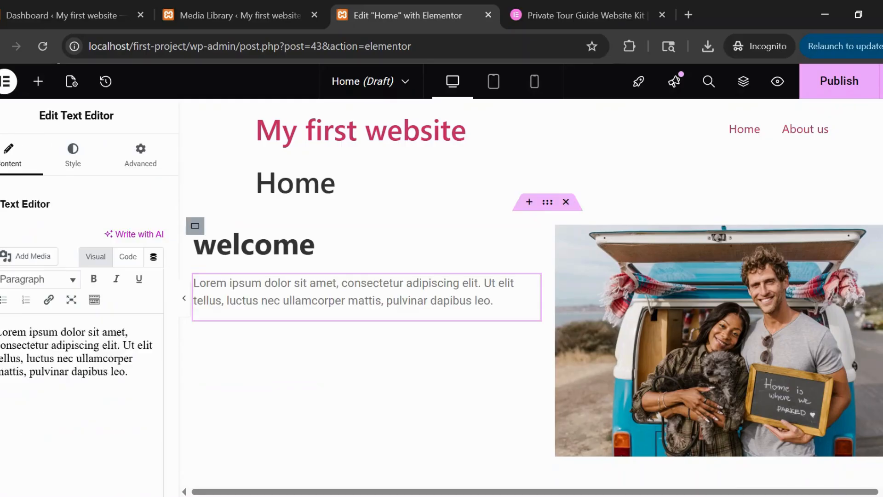
# - Replace the placeholder text with the kit's two welcome paragraphs, "Use this text box to describe yourself..." and the Lorem ipsum, keeping them separate
pyautogui.click(128, 256)
pyautogui.hotkey('ctrl', 'a')
pyautogui.write('Use this text box to describe yourself and your offering. Tell them what makes you special and describe the content on your site.  Lorem ipsum dolor sit amet, consectetur adipiscing elit, sed do eiusmod tempor incididunt ut labore et dolore magna aliqua. Facilisi morbi tempus iaculis urna id volutpat. Tortor consequat id porta nibh. Tortor dignissim. Lorem ipsum dolor sit amet, consectetur adipiscing elit, sed do eiusmod tempor incididunt ut labore et dolore magna aliqua.')
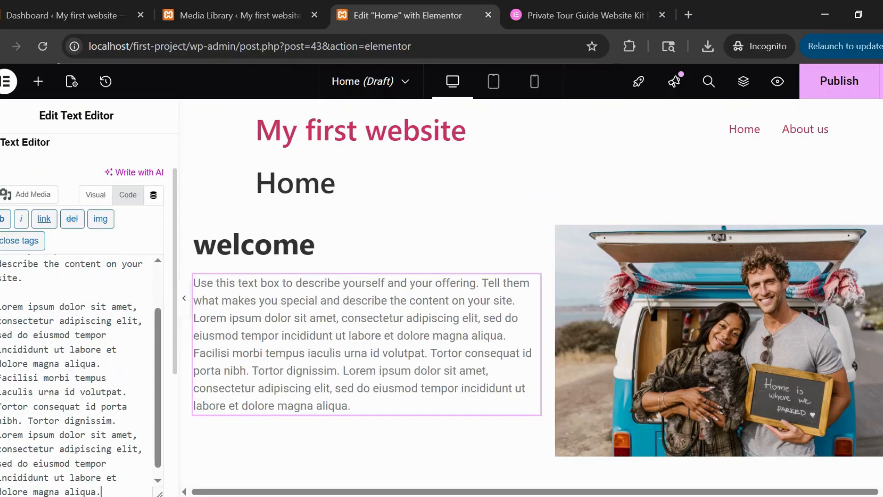
pyautogui.scroll(3, 101, 285)
pyautogui.click(96, 256)
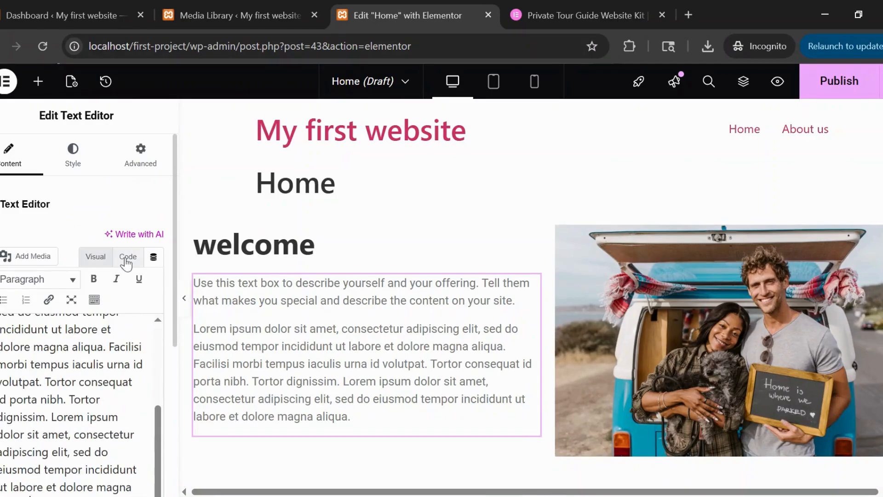
pyautogui.click(128, 256)
pyautogui.scroll(5, 83, 276)
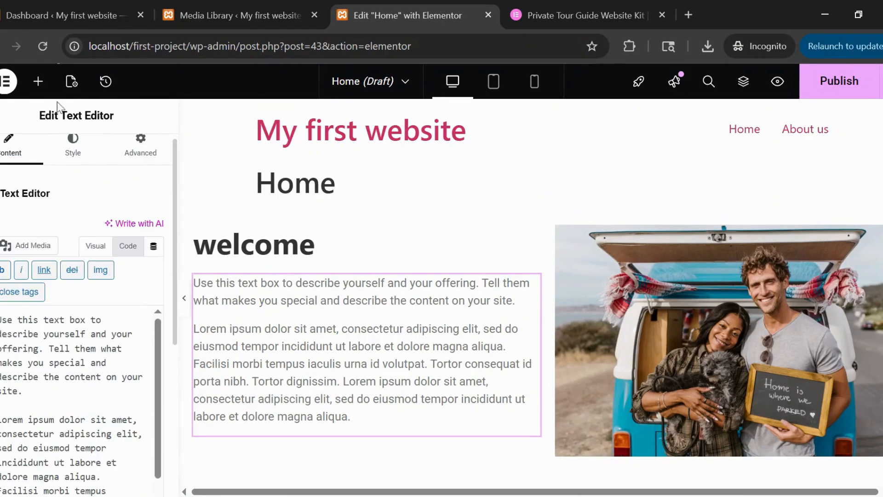
# - Add a standard Button widget below the welcome paragraphs in the left column
pyautogui.click(37, 82)
pyautogui.write('butt')
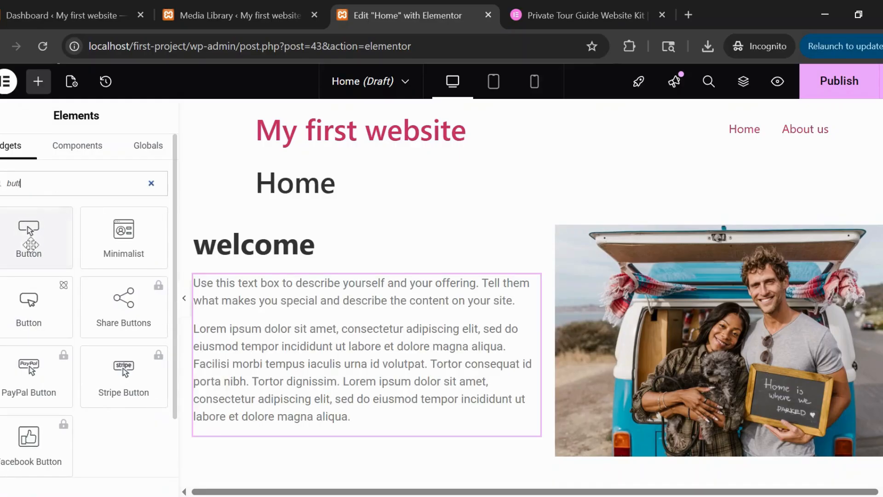
pyautogui.moveTo(28, 240); pyautogui.dragTo(278, 442)
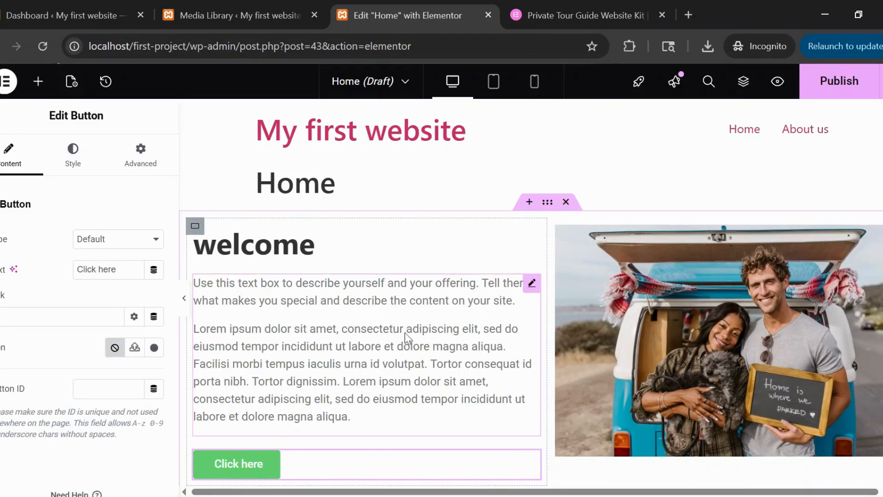
# - Review the kit's "My latest tours" section and add a single-column, downward-direction Flexbox container below the welcome section
pyautogui.click(570, 10)
pyautogui.click(415, 14)
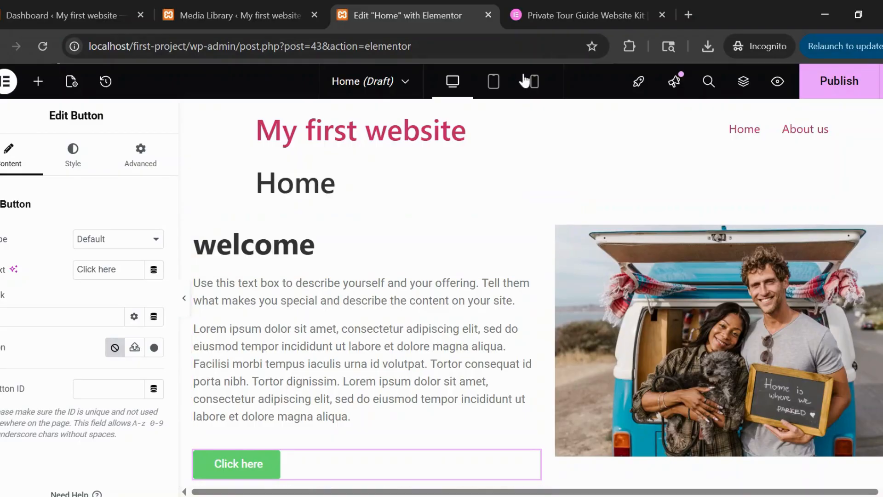
pyautogui.click(549, 3)
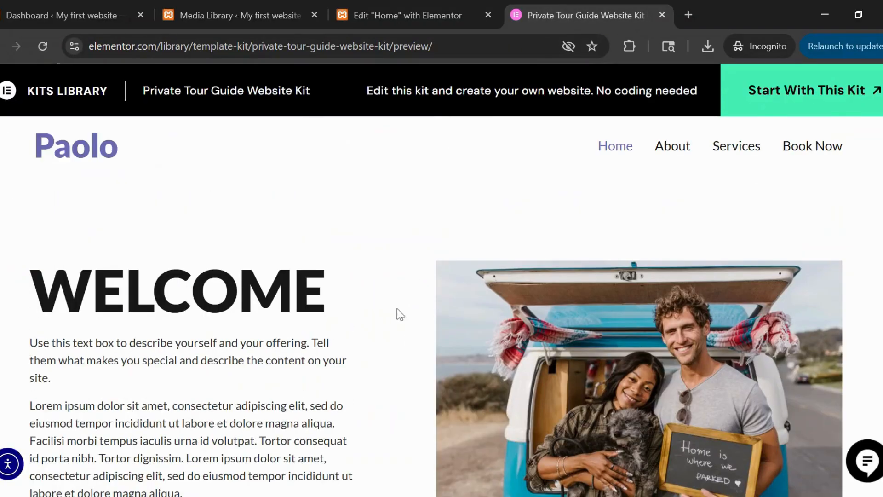
pyautogui.scroll(-8, 400, 314)
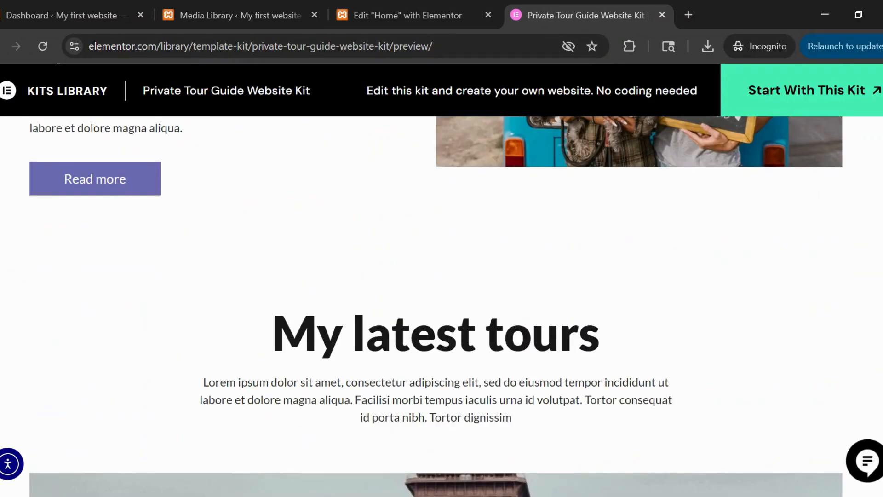
pyautogui.click(436, 6)
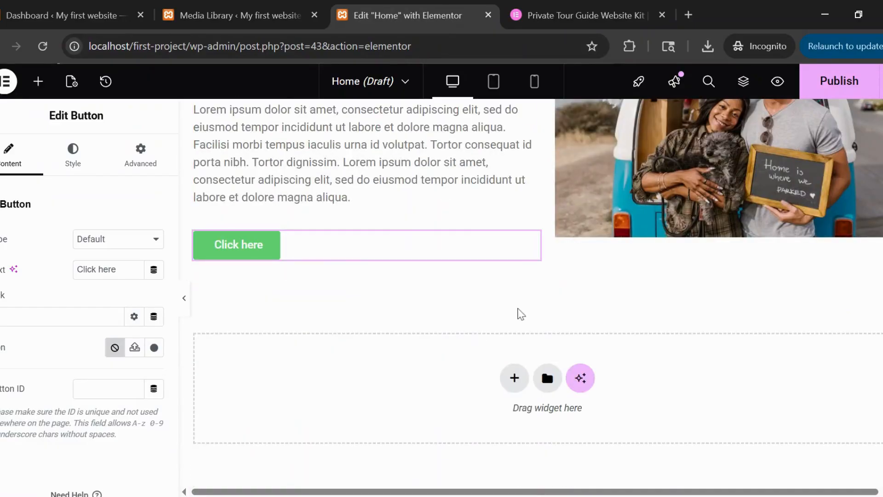
pyautogui.click(514, 378)
pyautogui.click(492, 430)
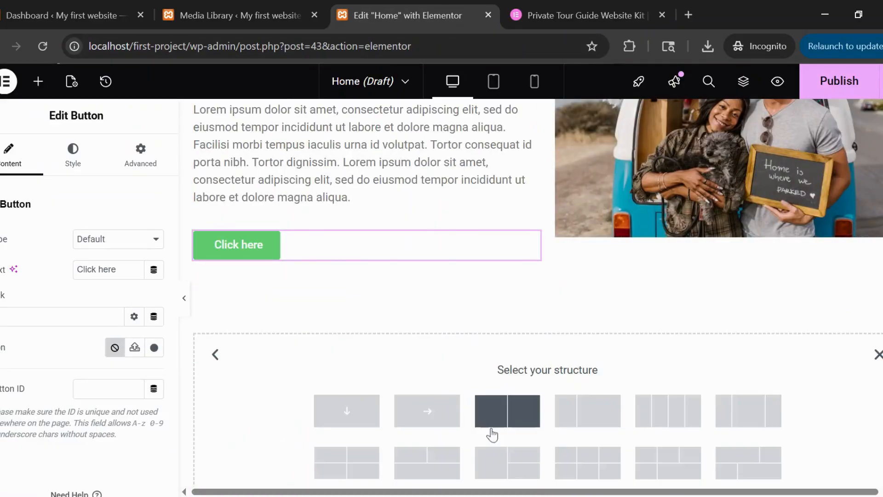
pyautogui.click(369, 421)
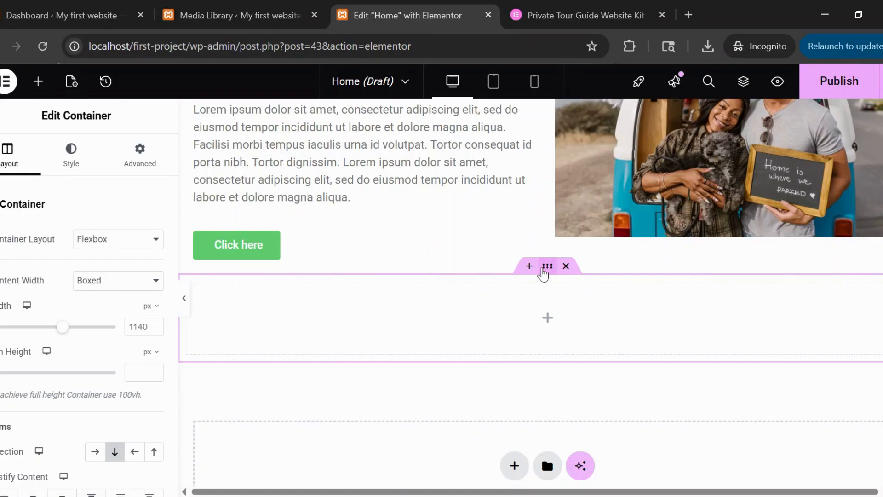
# - Unlink the new container's padding sides and set the top padding to 70 px and the bottom padding to 60 px
pyautogui.click(582, 15)
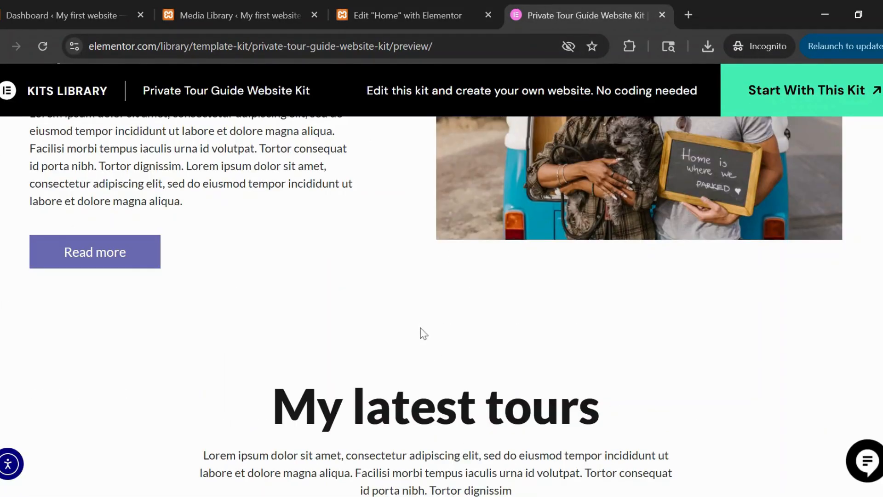
pyautogui.click(405, 15)
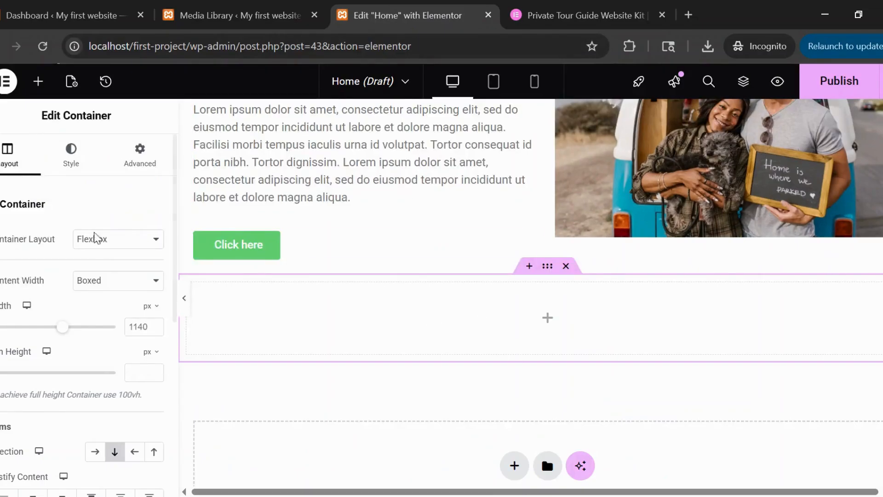
pyautogui.click(140, 173)
pyautogui.click(154, 311)
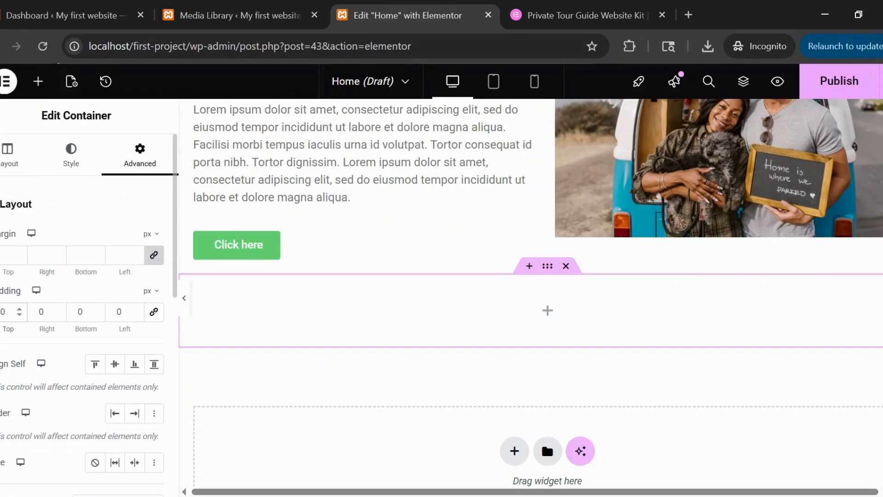
pyautogui.write('6')
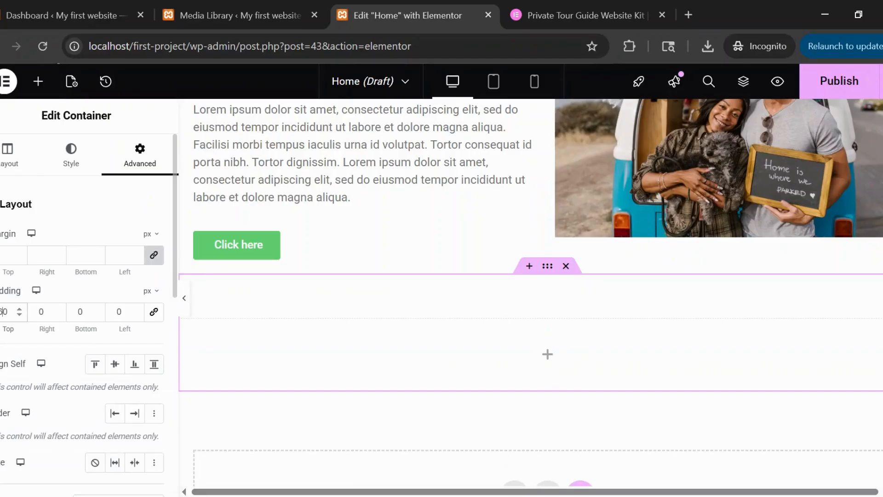
pyautogui.press('BackSpace')
pyautogui.write('7')
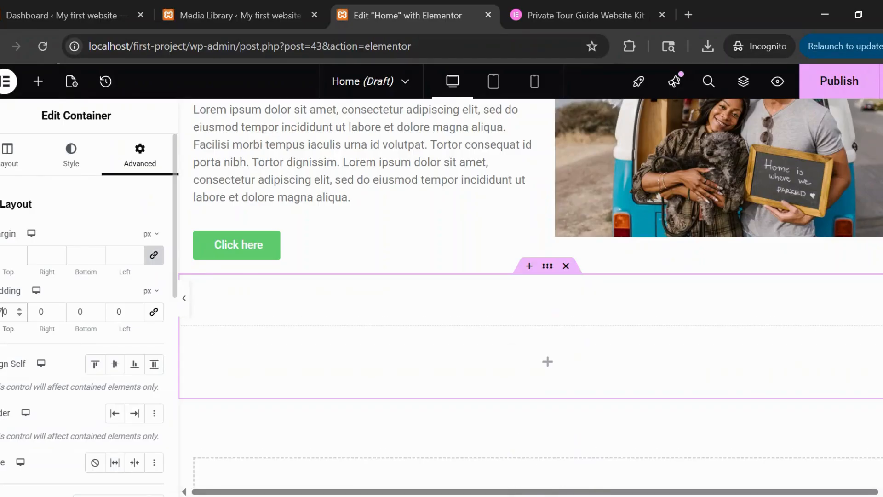
pyautogui.click(80, 311)
pyautogui.write('6')
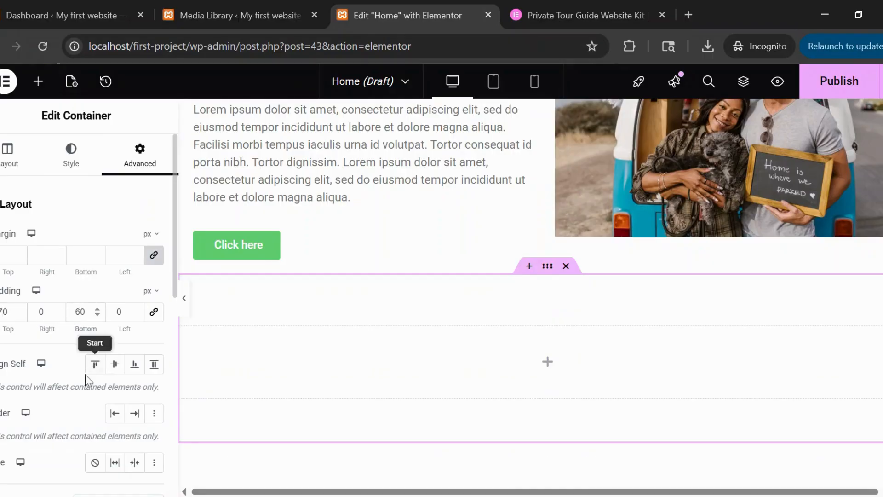
# - Add a Heading element to the new container and set its Align self to center
pyautogui.click(39, 81)
pyautogui.moveTo(87, 344); pyautogui.dragTo(546, 349)
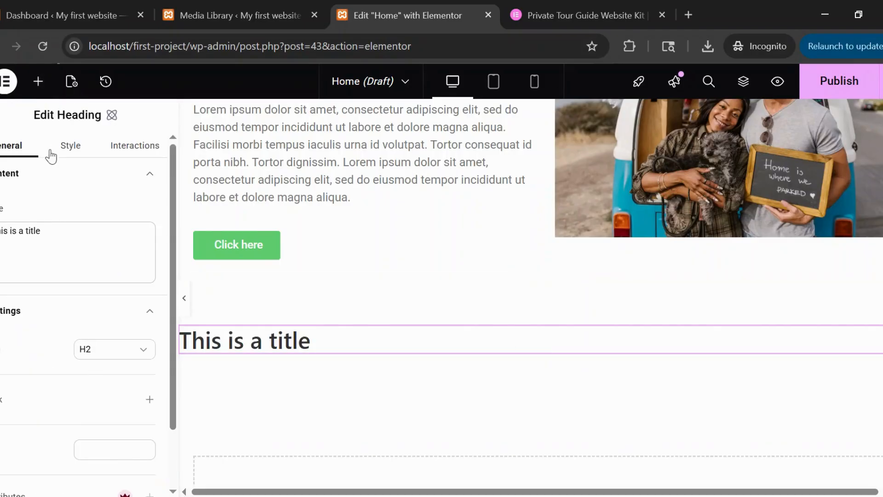
pyautogui.click(65, 148)
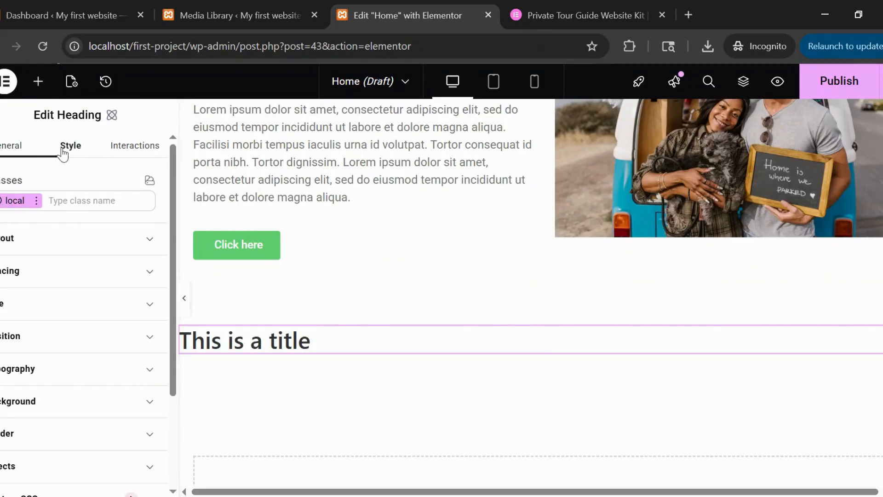
pyautogui.click(32, 244)
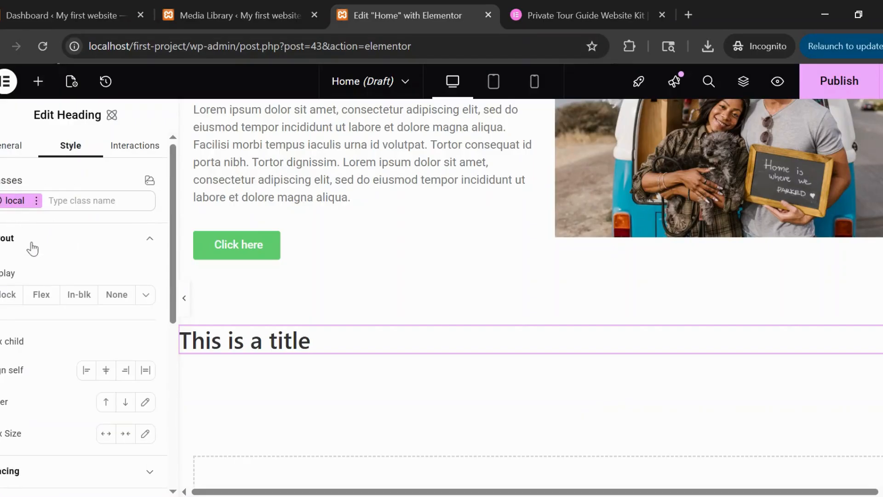
pyautogui.click(105, 370)
# - Copy the "My latest tours" title from the kit and use it as the new heading's text
pyautogui.click(8, 146)
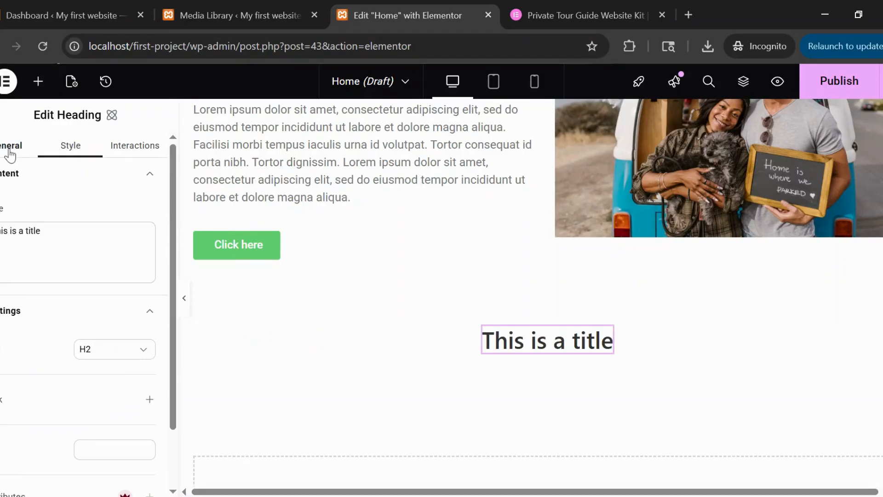
pyautogui.click(529, 15)
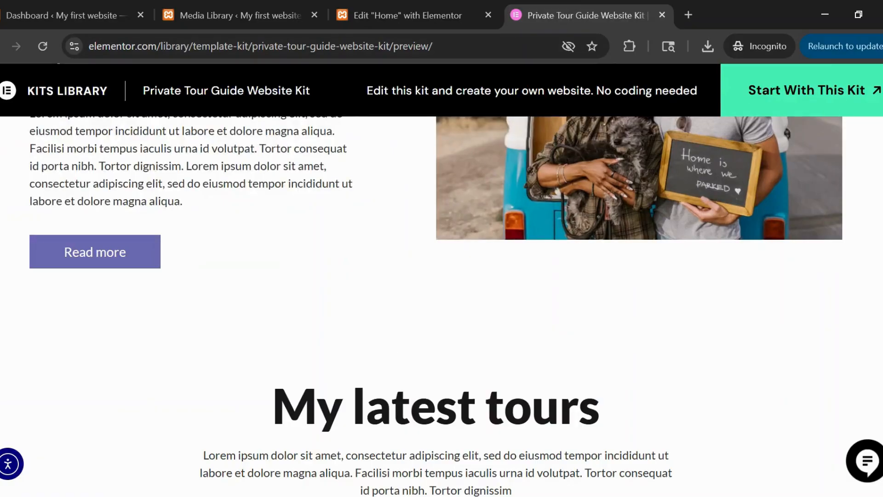
pyautogui.scroll(-3, 652, 276)
pyautogui.tripleClick(652, 276)
pyautogui.hotkey('ctrl', 'c')
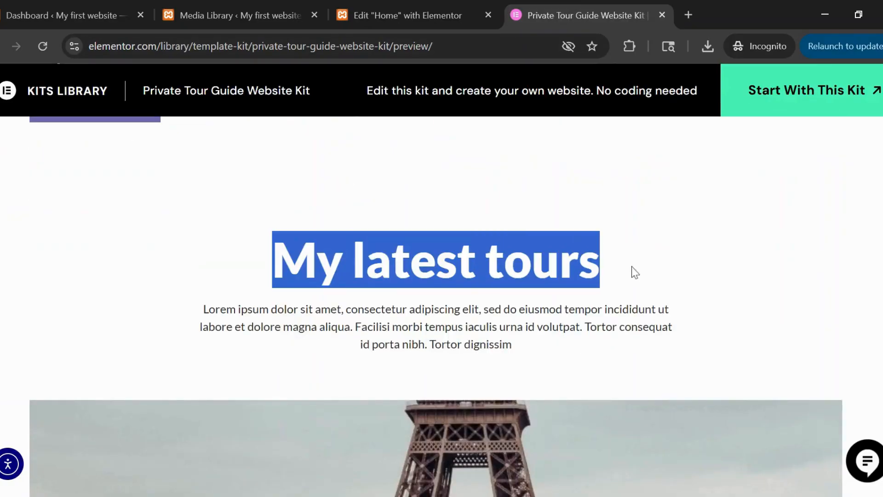
pyautogui.click(415, 9)
pyautogui.click(76, 260)
pyautogui.hotkey('ctrl', 'a')
pyautogui.hotkey('ctrl', 'v')
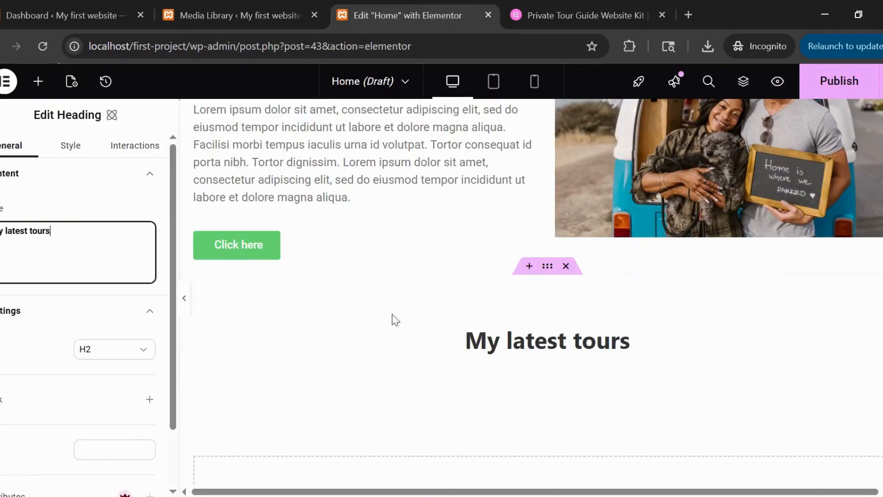
# - Set Justify Content to Center for the container holding the "My latest tours" heading
pyautogui.click(550, 266)
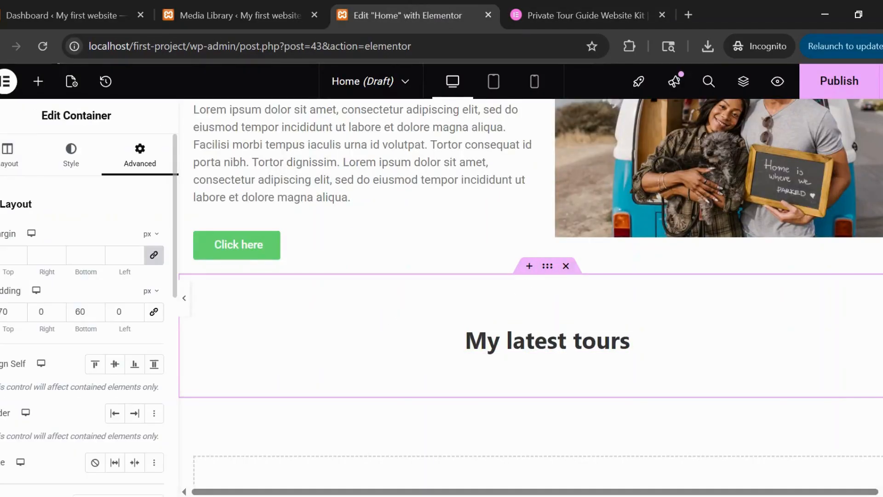
pyautogui.click(8, 157)
pyautogui.scroll(-5, 97, 304)
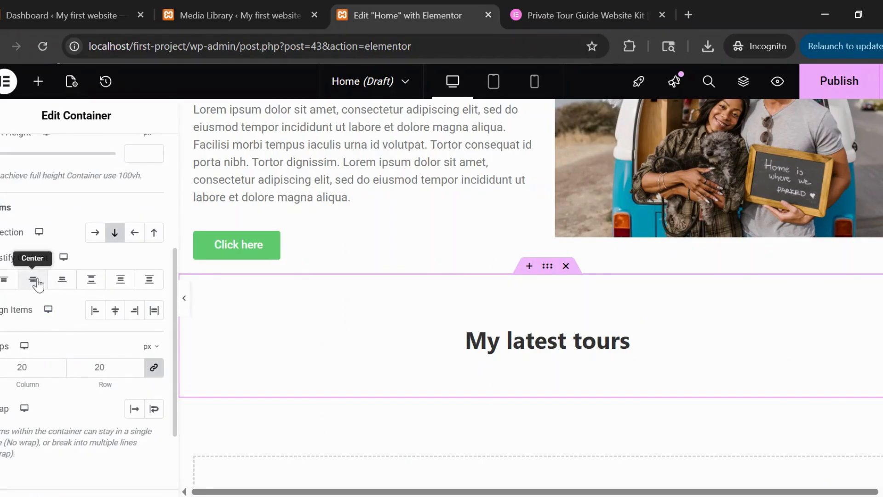
pyautogui.click(37, 283)
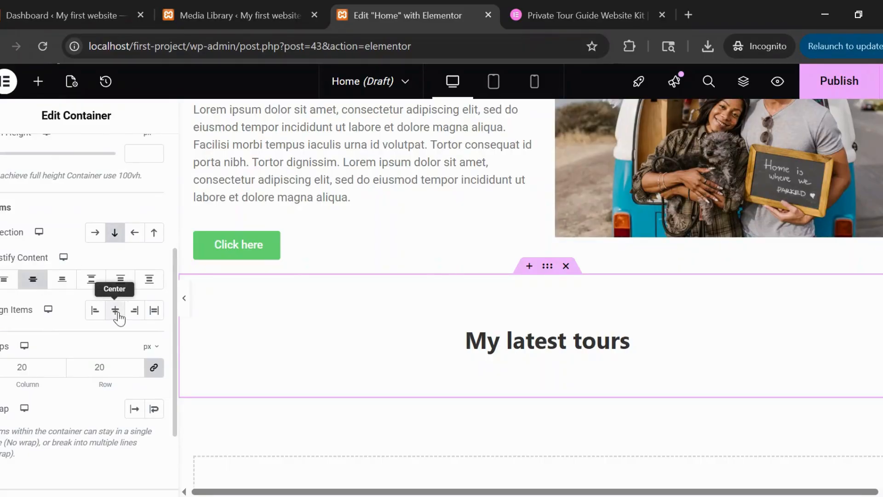
# - Set Align Items to Center for the container holding the "My latest tours" heading
pyautogui.click(116, 315)
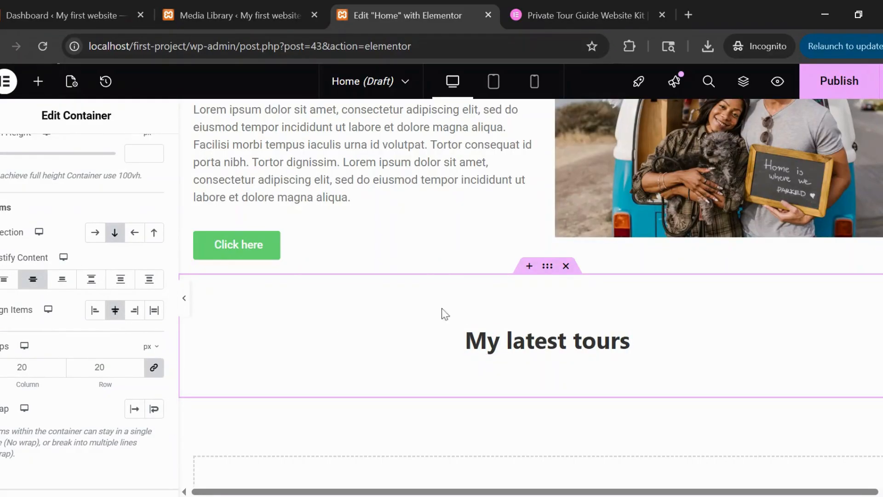
# - Copy the description paragraph under the "My latest tours" title on the Private Tour Guide Website Kit page
pyautogui.click(529, 15)
pyautogui.click(199, 321)
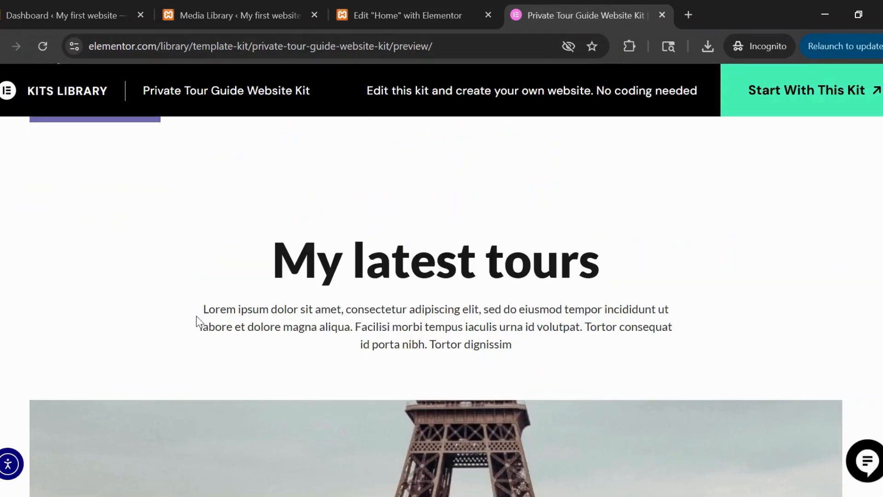
pyautogui.moveTo(200, 308); pyautogui.dragTo(541, 342)
pyautogui.hotkey('ctrl', 'c')
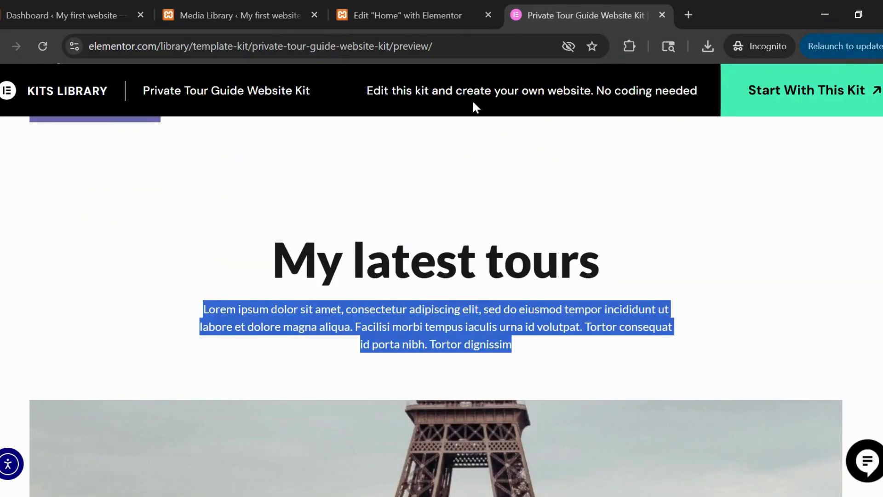
# - Back in the Elementor editor, add a Paragraph element below the "My latest tours" heading
pyautogui.click(402, 19)
pyautogui.scroll(5, 89, 197)
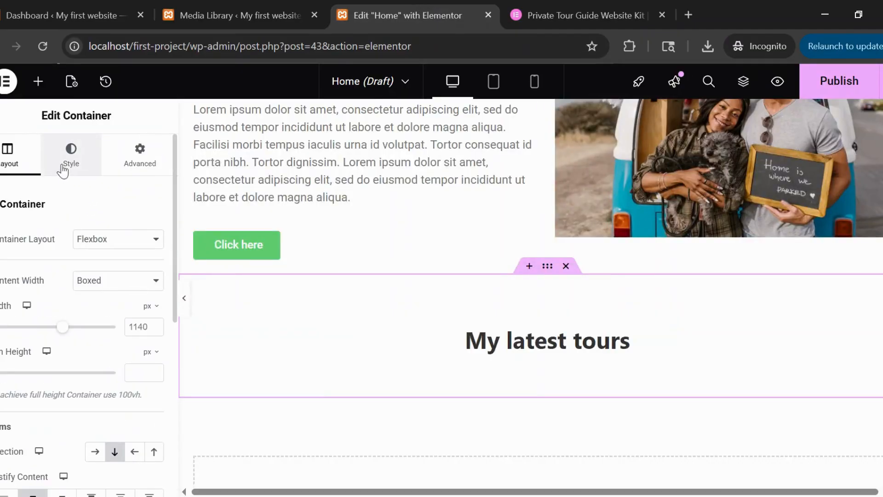
pyautogui.click(38, 81)
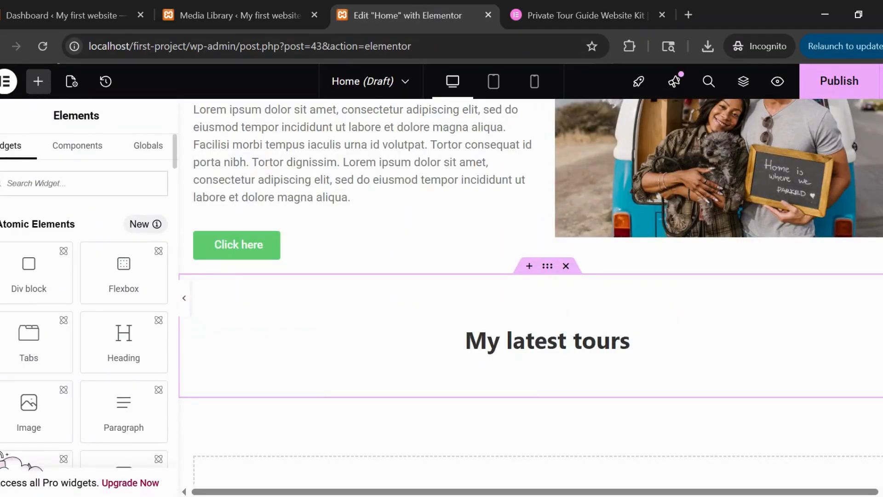
pyautogui.write('tex')
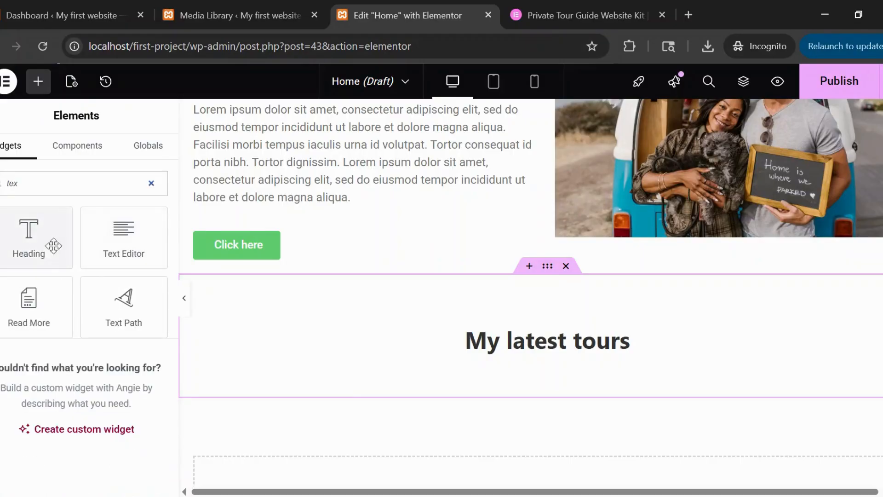
pyautogui.press('BackSpace')
pyautogui.press('BackSpace')
pyautogui.press('BackSpace')
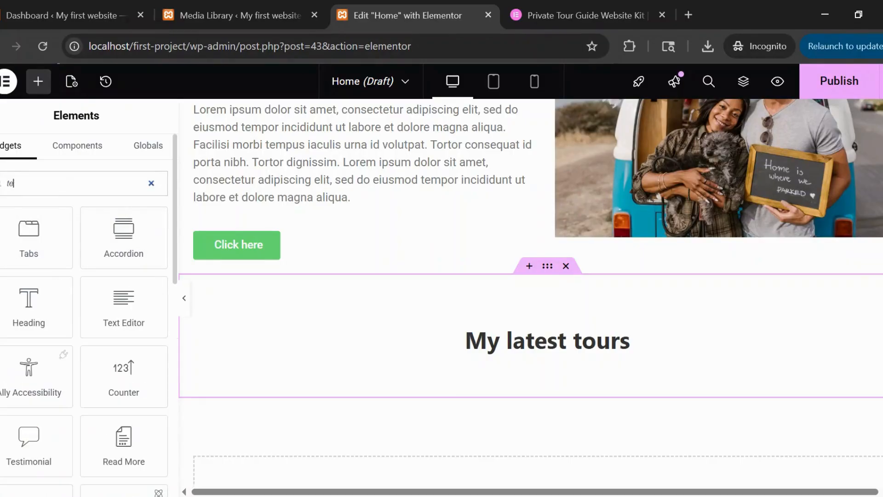
pyautogui.write('par')
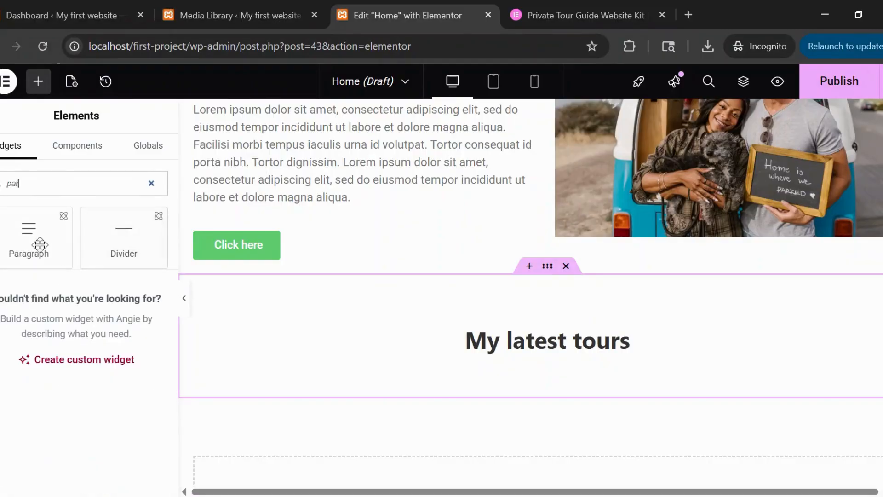
pyautogui.moveTo(39, 247); pyautogui.dragTo(499, 349)
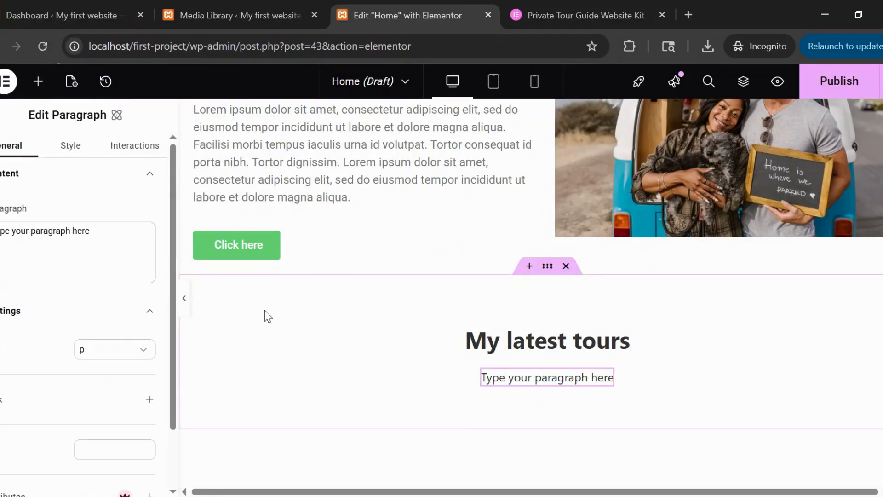
# - Replace the new paragraph's placeholder text with the copied description and set its Align self to center
pyautogui.click(138, 230)
pyautogui.hotkey('ctrl', 'a')
pyautogui.hotkey('ctrl', 'v')
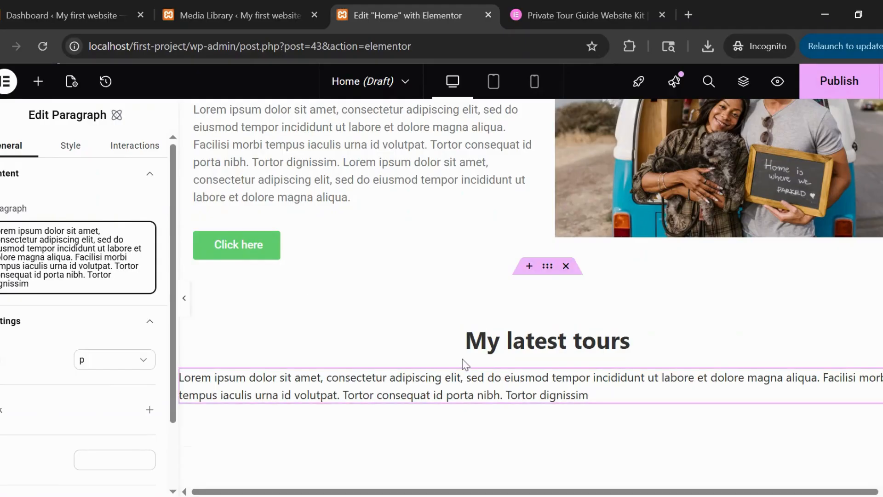
pyautogui.click(70, 145)
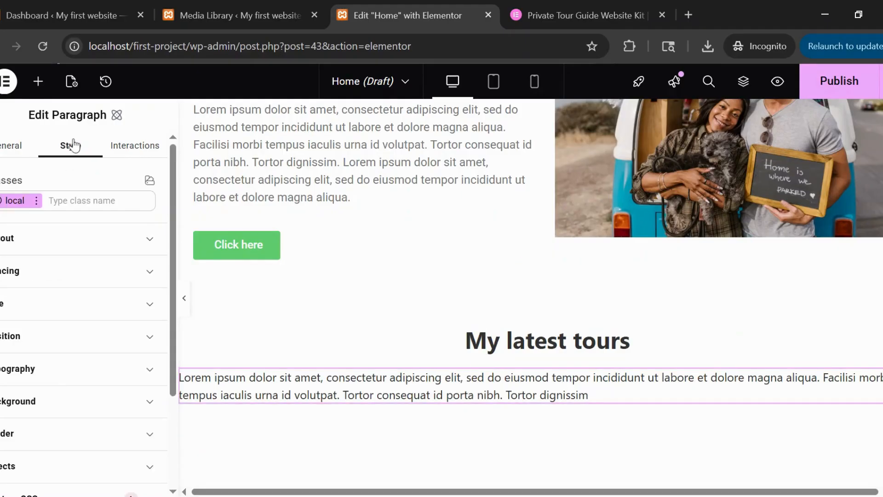
pyautogui.click(70, 247)
pyautogui.click(108, 378)
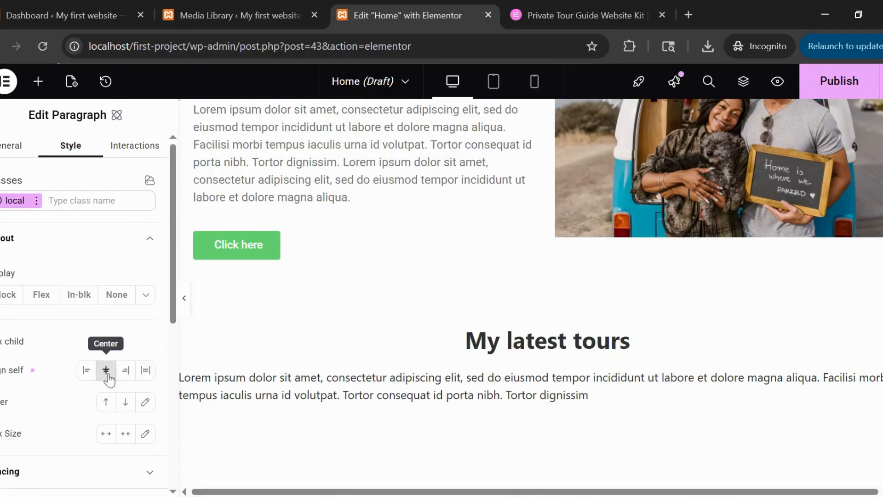
# - Examine the kit's Paris tour block below the "My latest tours" text, including its large image and description area
pyautogui.hotkey('ctrl', 'Tab')
pyautogui.scroll(8, 465, 324)
pyautogui.scroll(-2, 466, 313)
pyautogui.scroll(2, 470, 314)
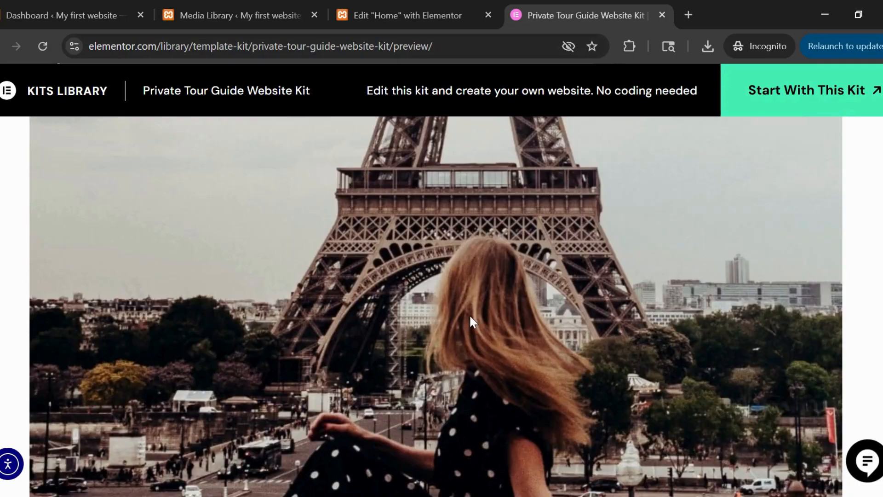
pyautogui.scroll(-5, 471, 320)
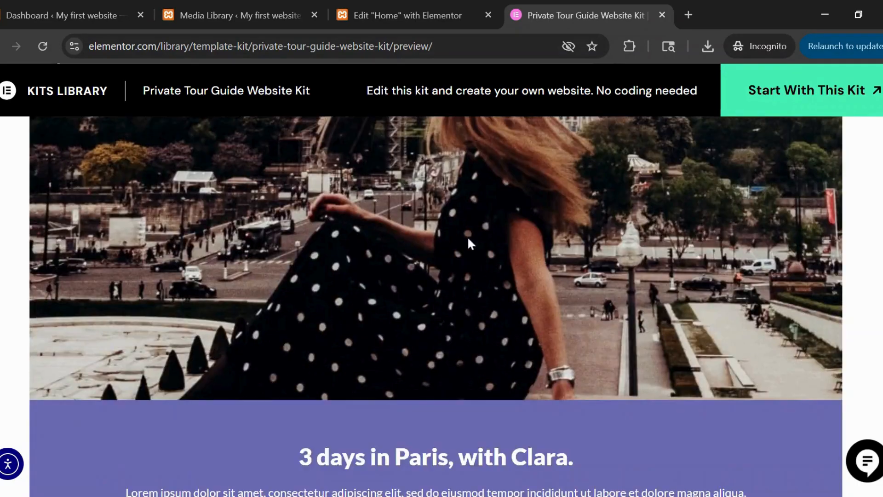
pyautogui.scroll(-3, 468, 240)
pyautogui.scroll(-3, 437, 283)
pyautogui.scroll(2, 437, 283)
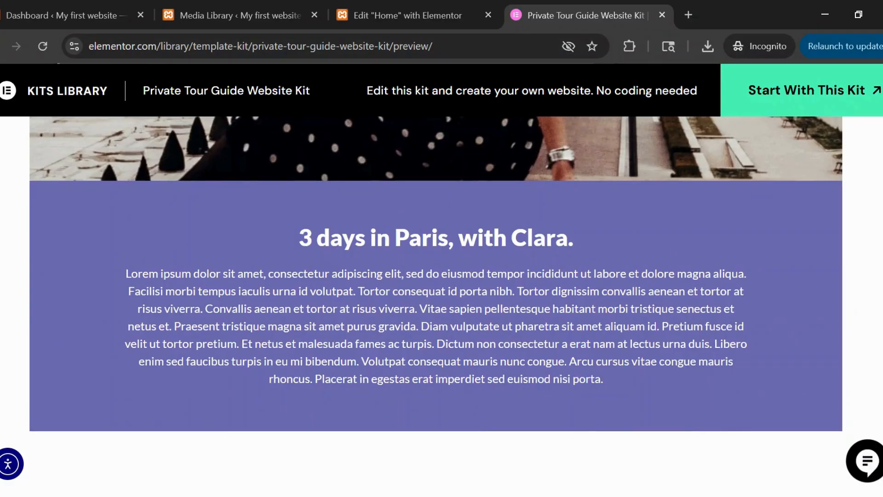
pyautogui.click(385, 1)
pyautogui.scroll(-3, 487, 331)
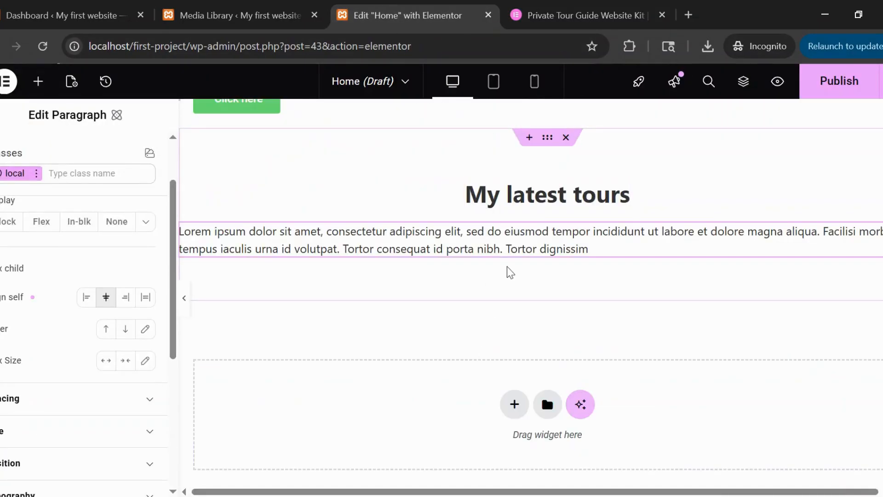
pyautogui.click(556, 12)
pyautogui.scroll(5, 437, 304)
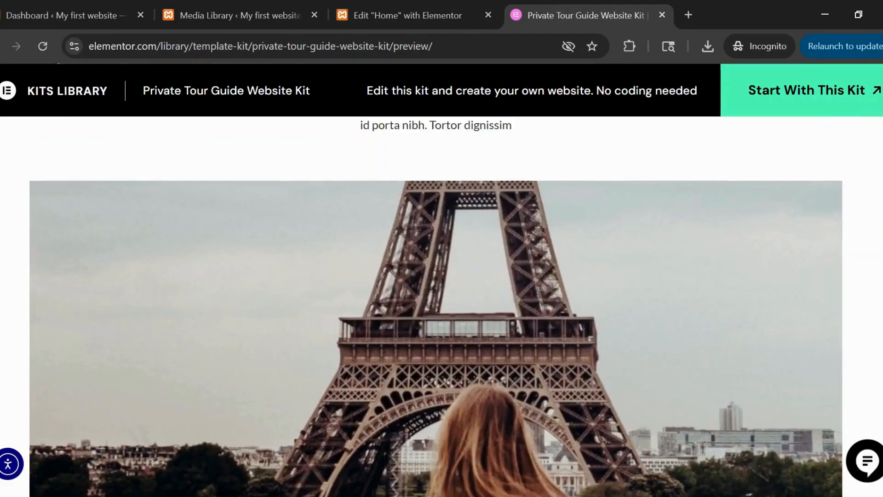
pyautogui.scroll(5, 437, 303)
pyautogui.click(409, 9)
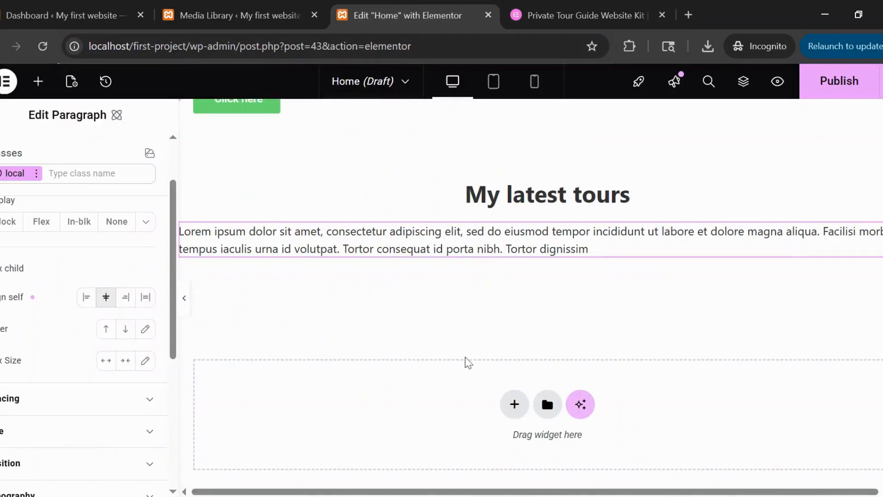
# - Add a new single-column container with vertical direction below the "My latest tours" section
pyautogui.click(515, 404)
pyautogui.click(496, 454)
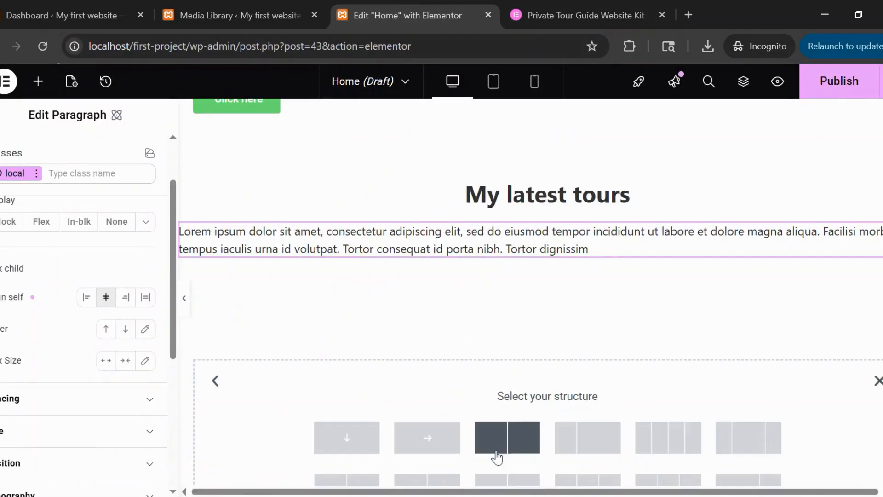
pyautogui.click(344, 437)
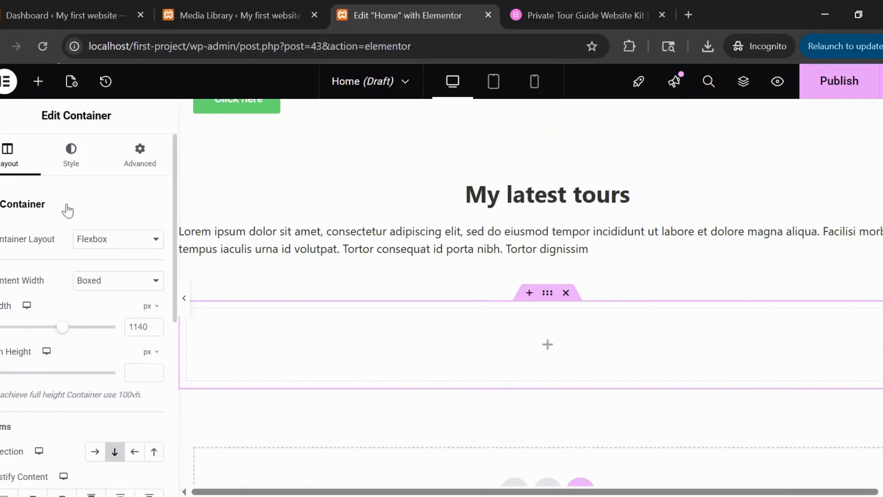
# - Give the new container a classic background using the Eiffel Tower image HomePage-Sightseeing_1.jpg from the Media Library
pyautogui.click(65, 169)
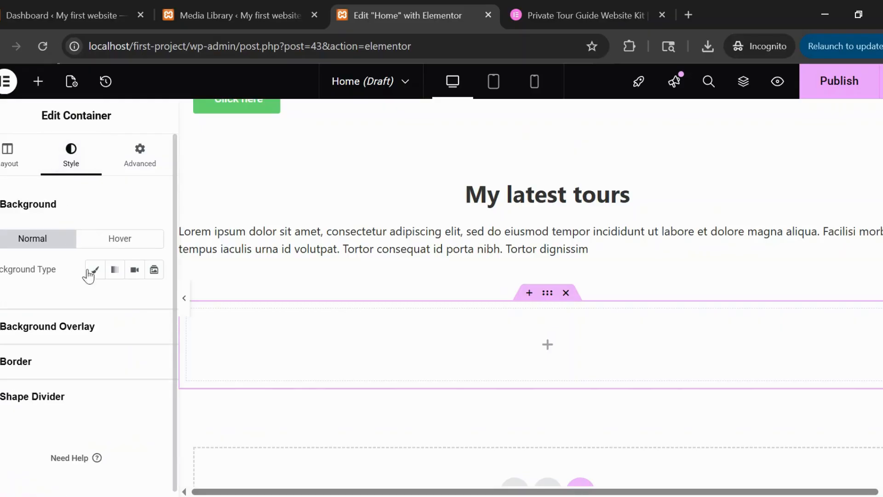
pyautogui.click(95, 270)
pyautogui.click(104, 374)
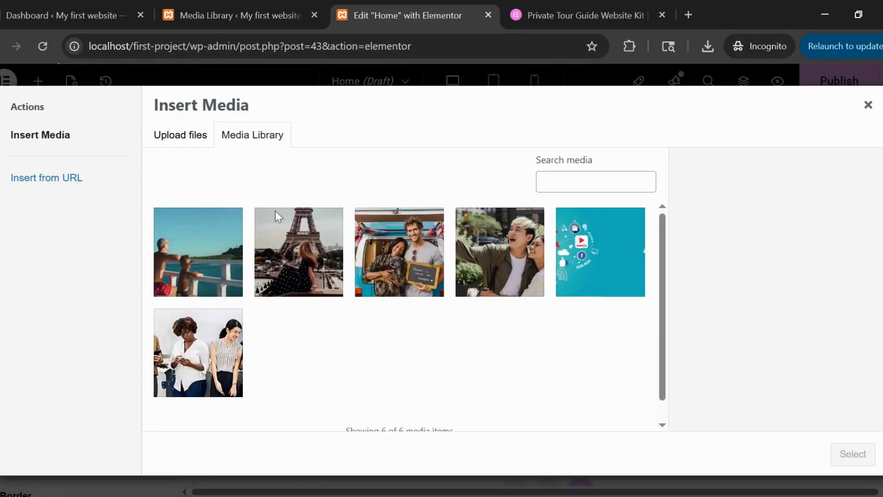
pyautogui.click(293, 297)
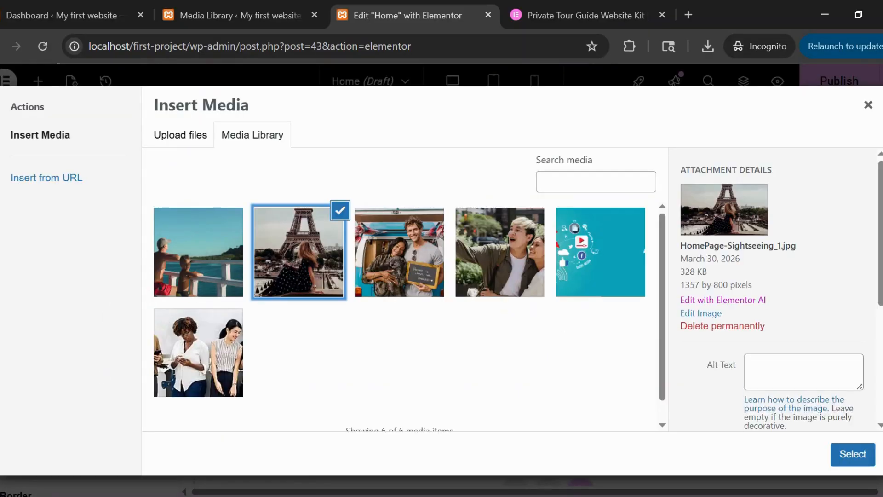
pyautogui.click(854, 454)
pyautogui.scroll(-1, 88, 389)
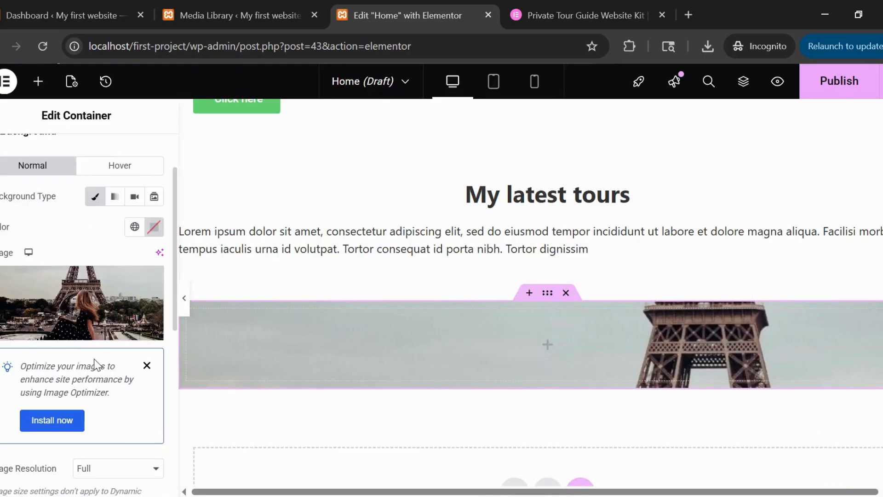
# - Set the Eiffel Tower container's minimum height to 600 px
pyautogui.scroll(1, 30, 177)
pyautogui.click(9, 156)
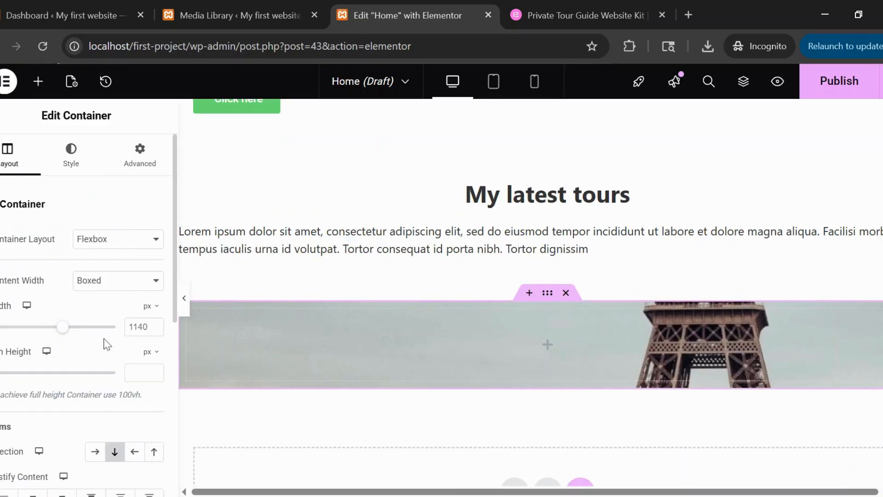
pyautogui.write('6')
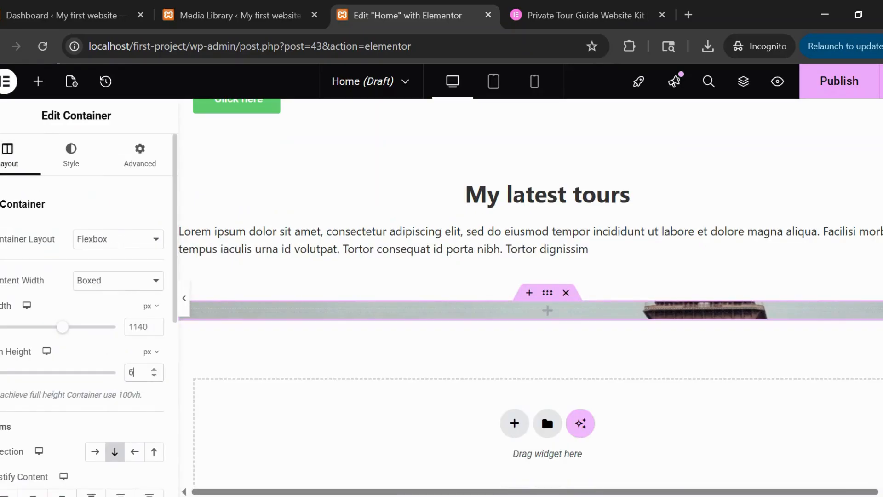
pyautogui.write('00')
pyautogui.scroll(-5, 429, 417)
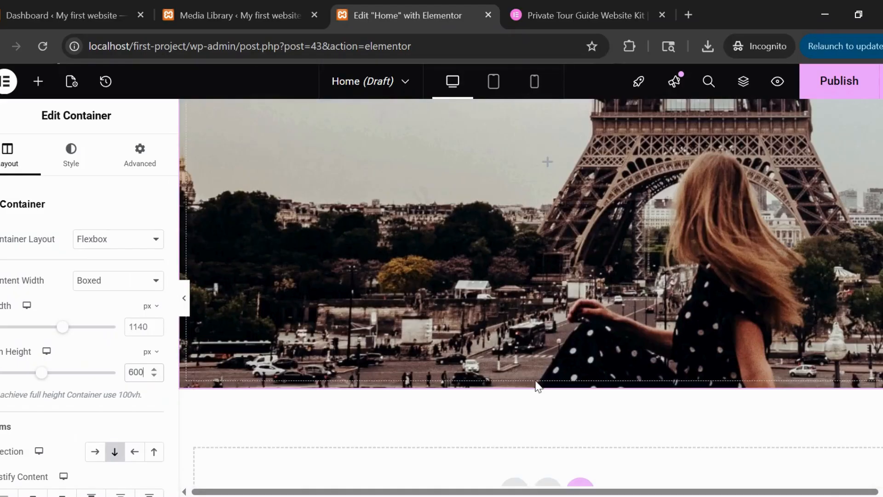
pyautogui.scroll(2, 533, 365)
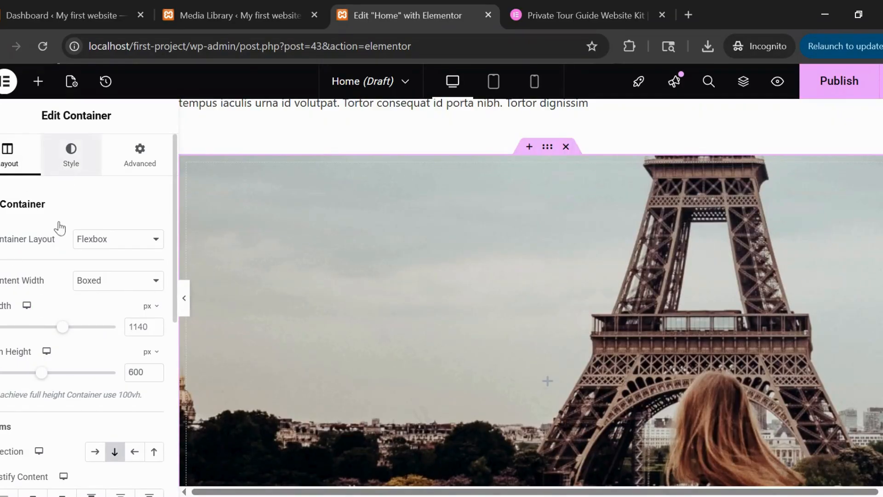
# - Set the container's background image to position Top Center, attachment Scroll, repeat No-repeat and display size Cover
pyautogui.click(71, 151)
pyautogui.scroll(-2, 130, 374)
pyautogui.scroll(-3, 111, 409)
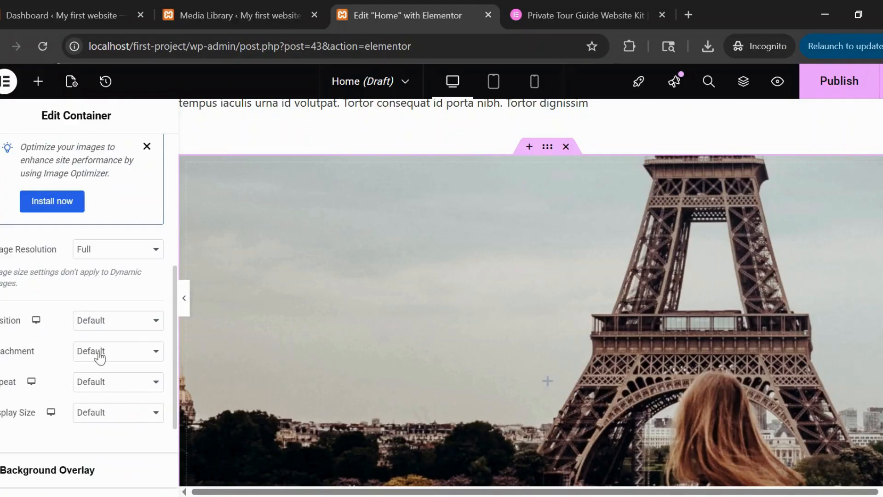
pyautogui.scroll(-2, 97, 340)
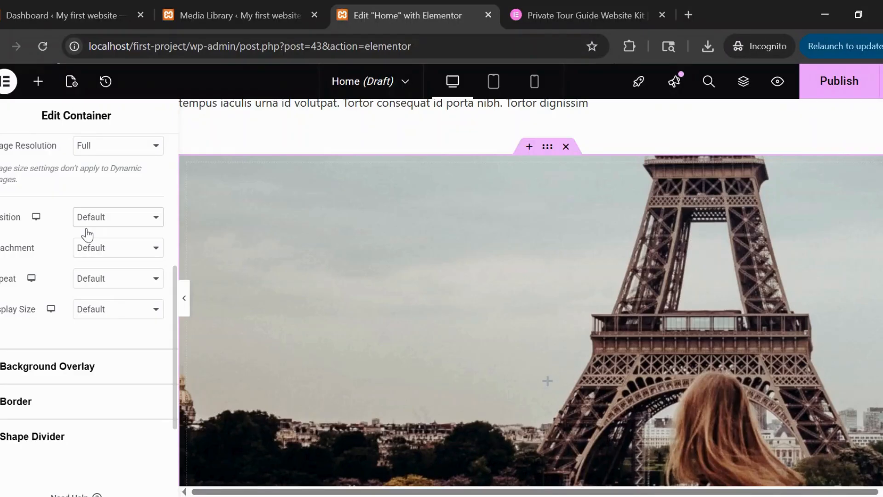
pyautogui.click(98, 310)
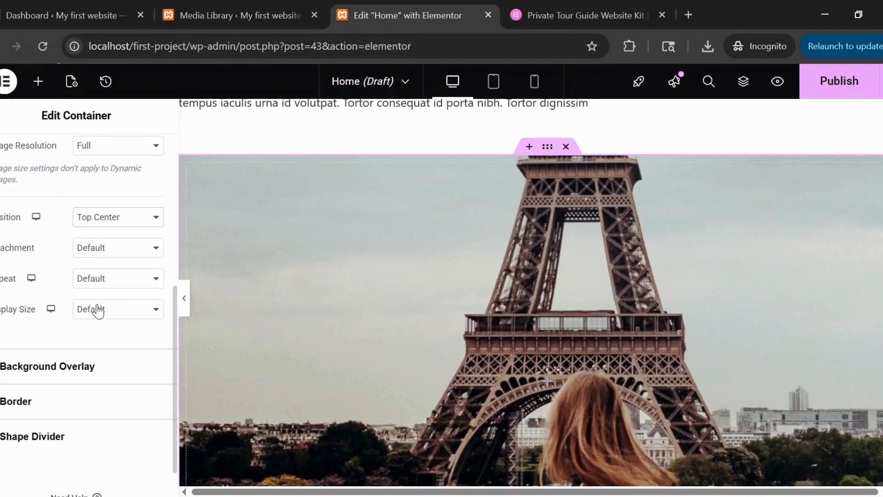
pyautogui.click(91, 261)
pyautogui.click(103, 298)
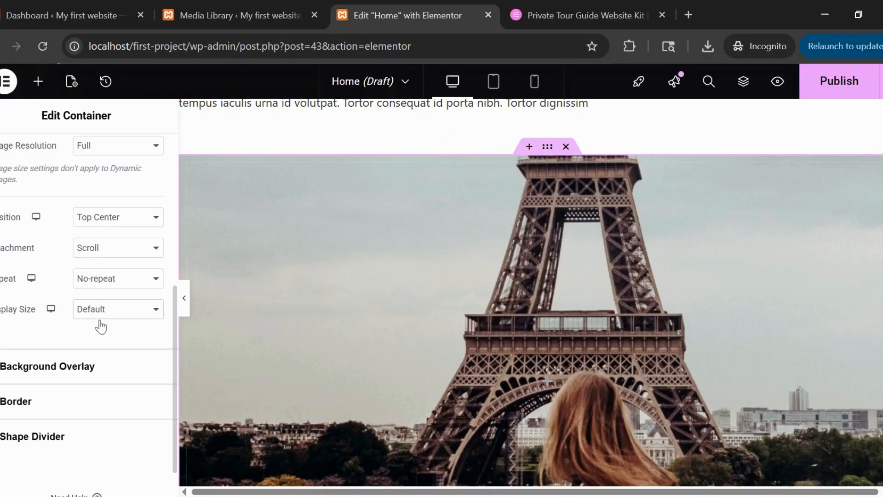
pyautogui.click(100, 327)
pyautogui.scroll(-5, 598, 364)
pyautogui.scroll(3, 580, 331)
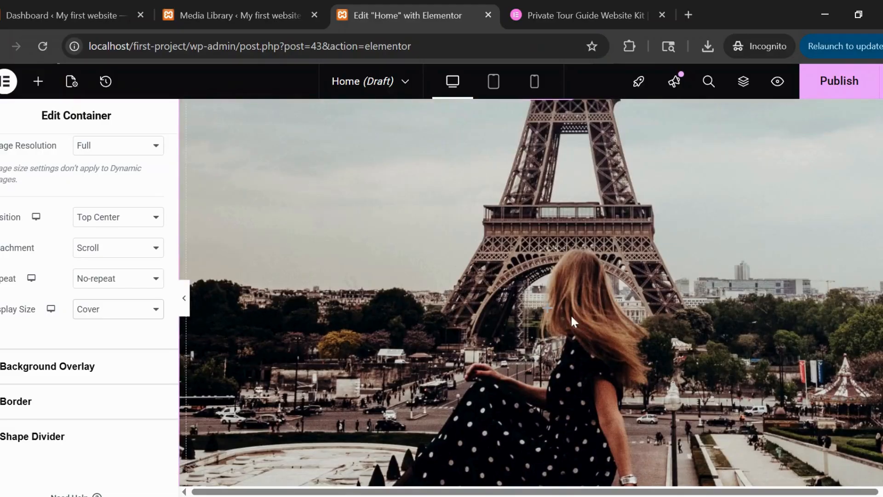
pyautogui.scroll(-3, 552, 313)
pyautogui.scroll(3, 368, 299)
pyautogui.scroll(2, 437, 313)
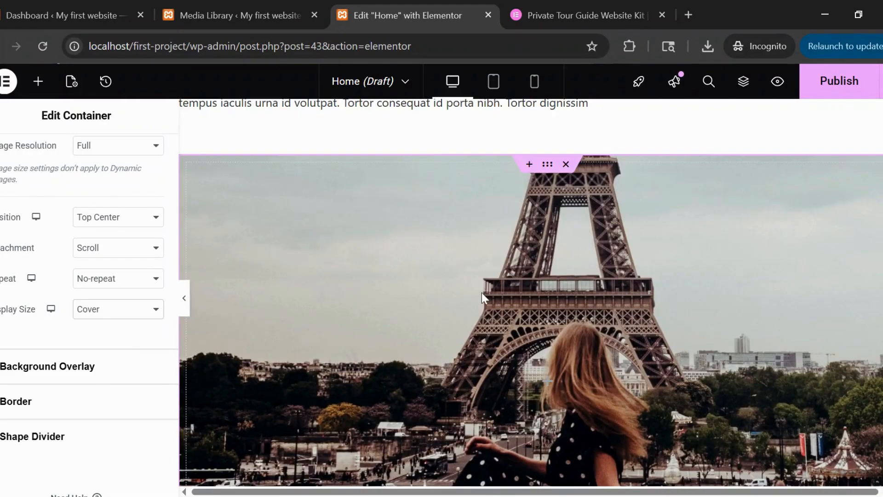
pyautogui.scroll(6, 92, 180)
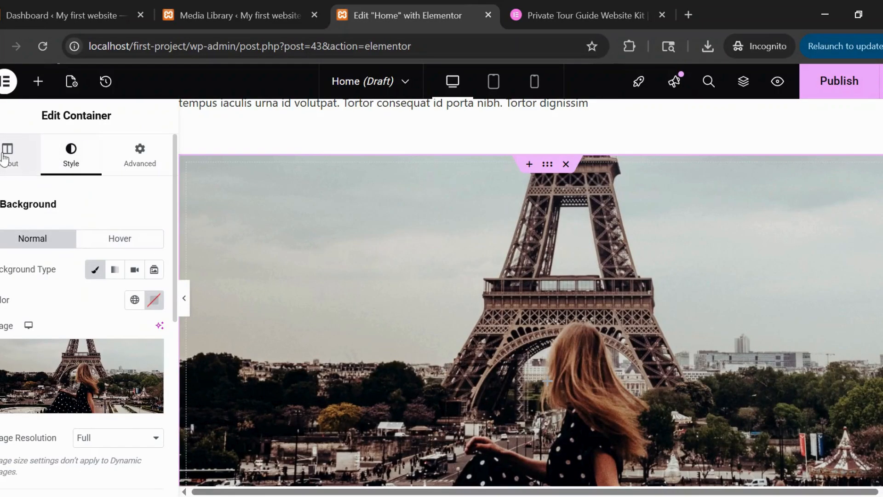
# - Search the widgets for "co" and add a nested Container inside the Eiffel Tower background container
pyautogui.click(6, 157)
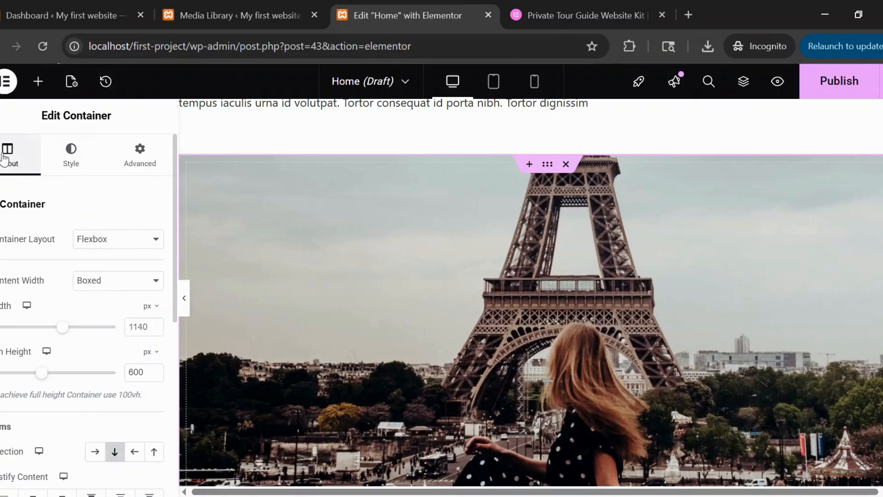
pyautogui.click(38, 82)
pyautogui.scroll(-2, 29, 350)
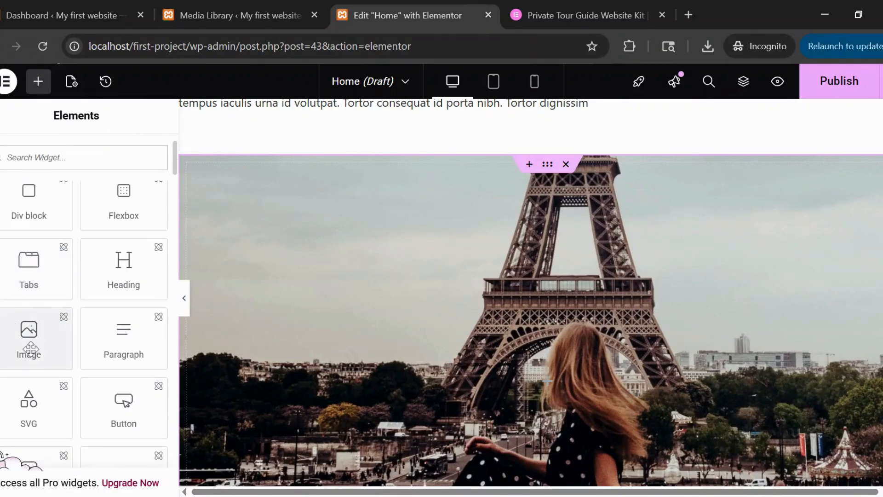
pyautogui.scroll(-2, 29, 350)
pyautogui.scroll(-1, 28, 341)
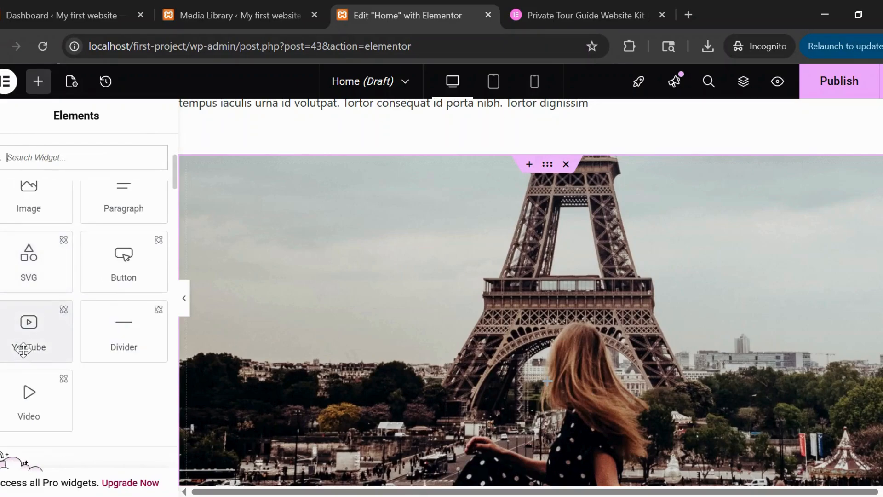
pyautogui.scroll(4, 28, 340)
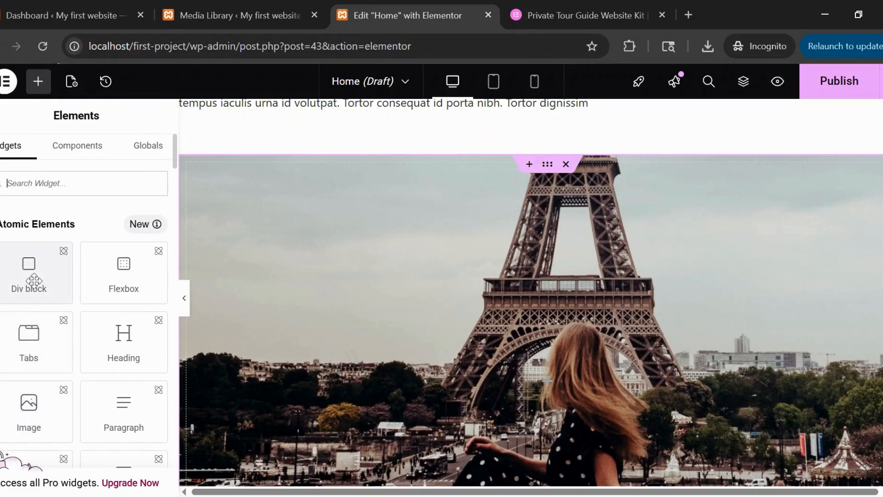
pyautogui.click(6, 183)
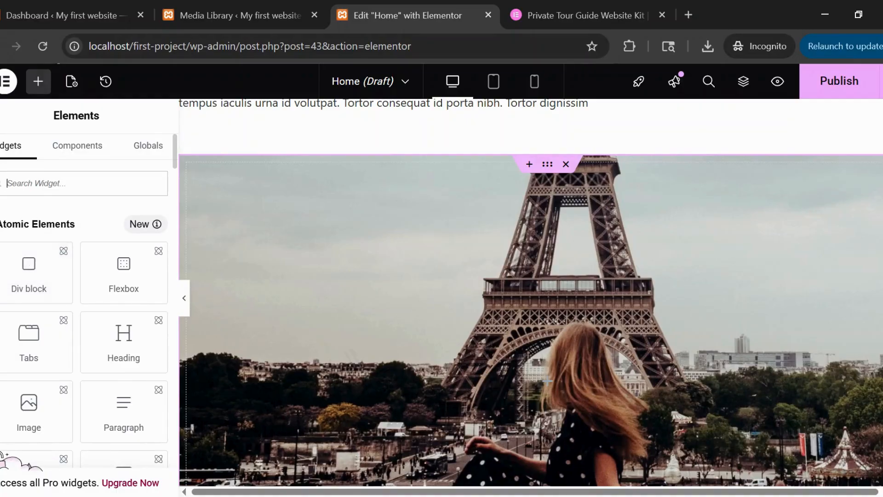
pyautogui.write('co')
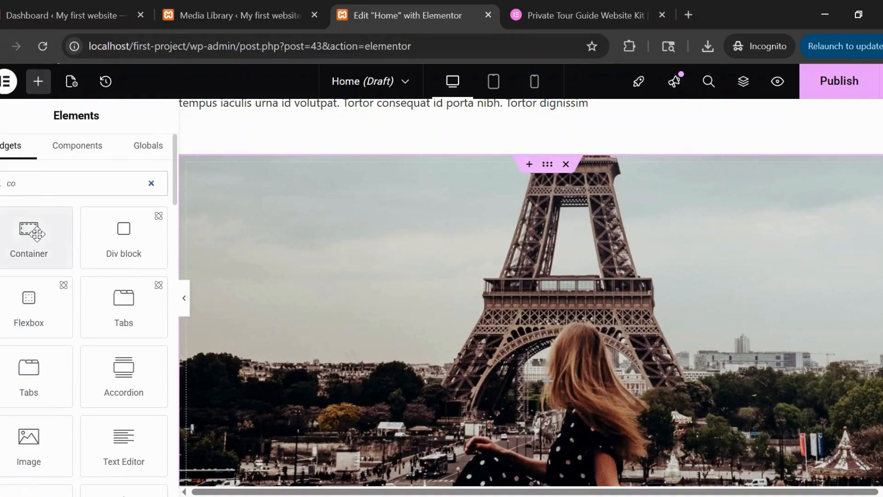
pyautogui.moveTo(46, 240); pyautogui.dragTo(420, 386)
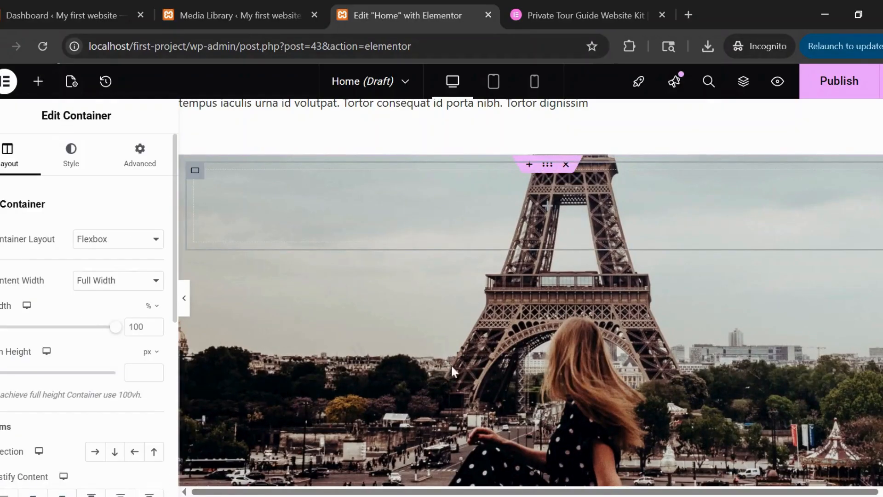
pyautogui.scroll(2, 496, 312)
pyautogui.scroll(-5, 494, 308)
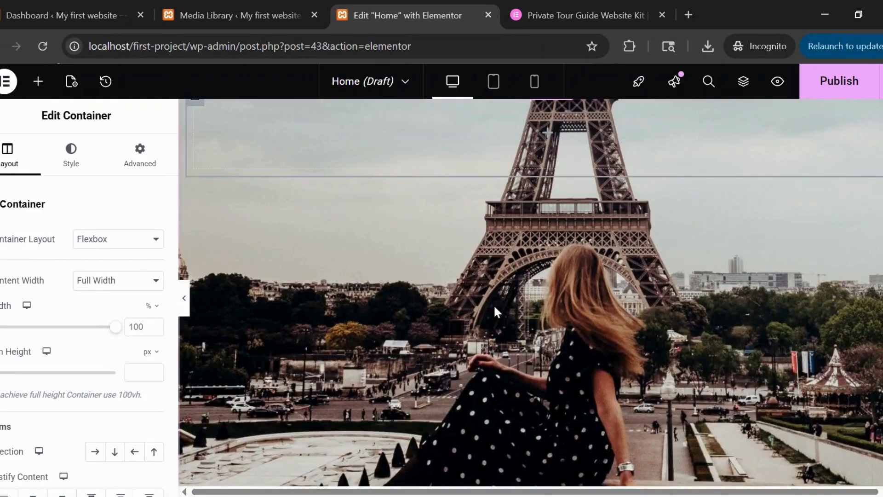
pyautogui.scroll(5, 493, 303)
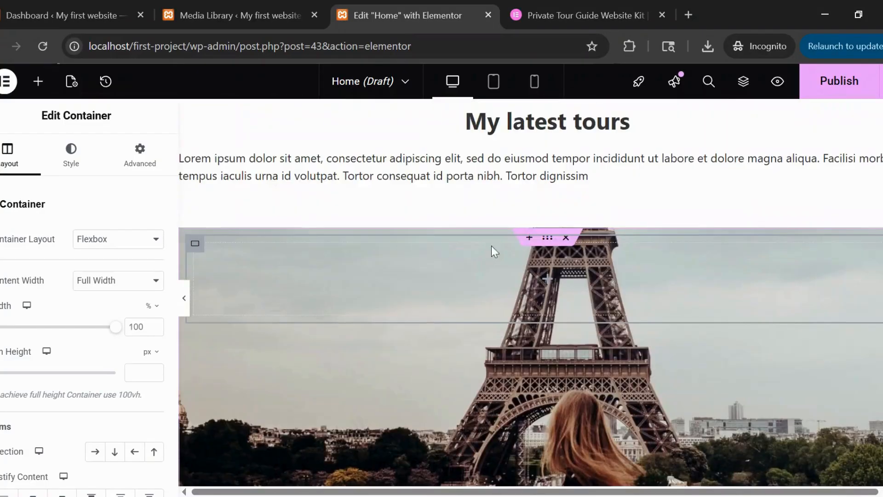
# - Set the outer Eiffel Tower container's Justify Content to End so the nested container sits along its lower edge
pyautogui.click(546, 240)
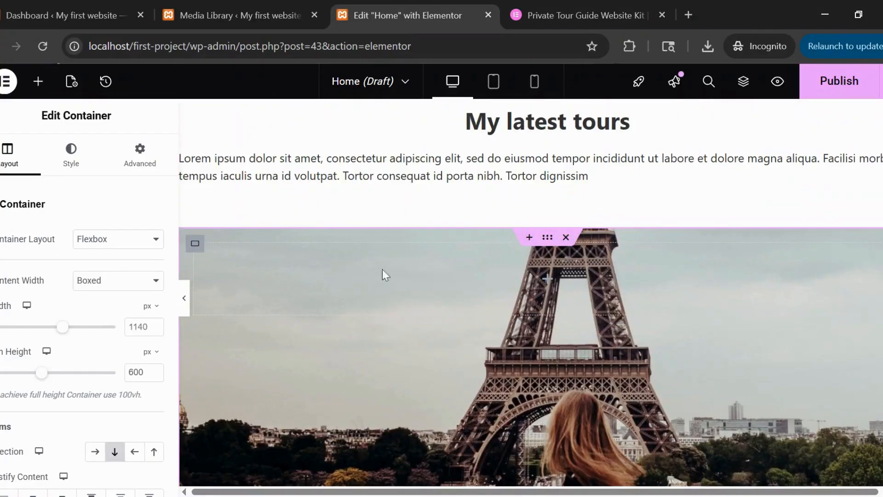
pyautogui.scroll(-5, 586, 343)
pyautogui.scroll(3, 582, 331)
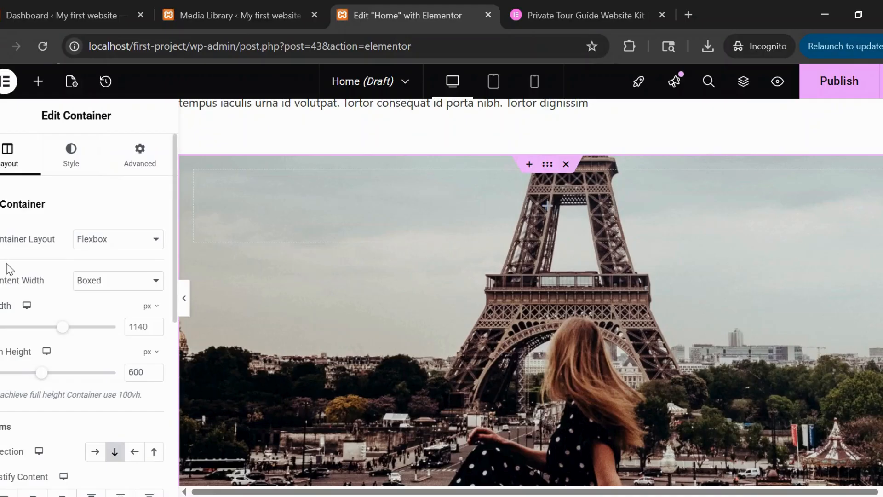
pyautogui.scroll(-2, 48, 328)
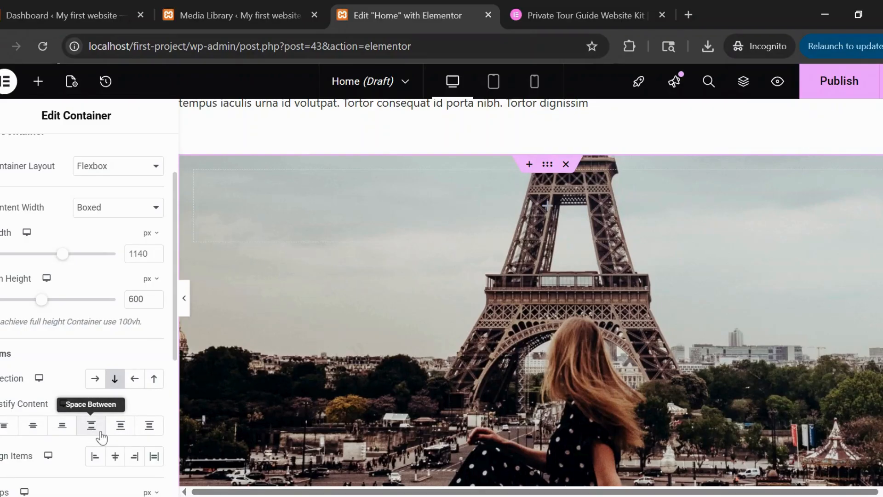
pyautogui.click(62, 426)
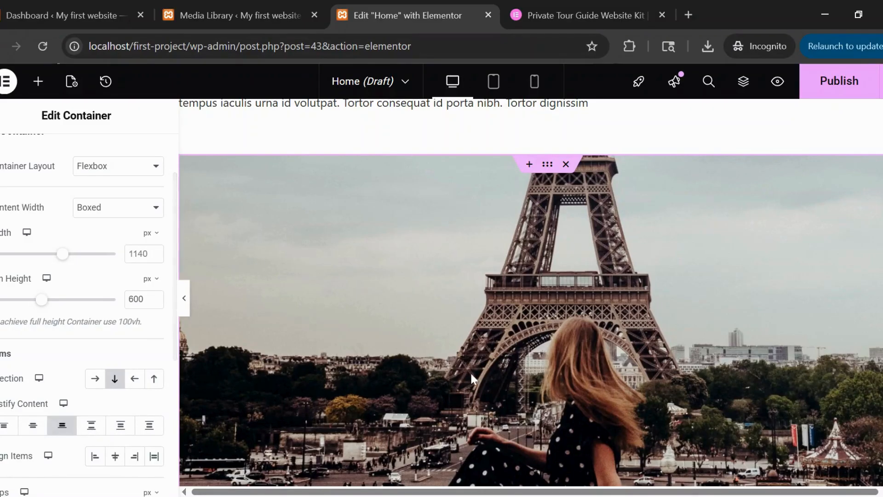
pyautogui.scroll(-5, 470, 371)
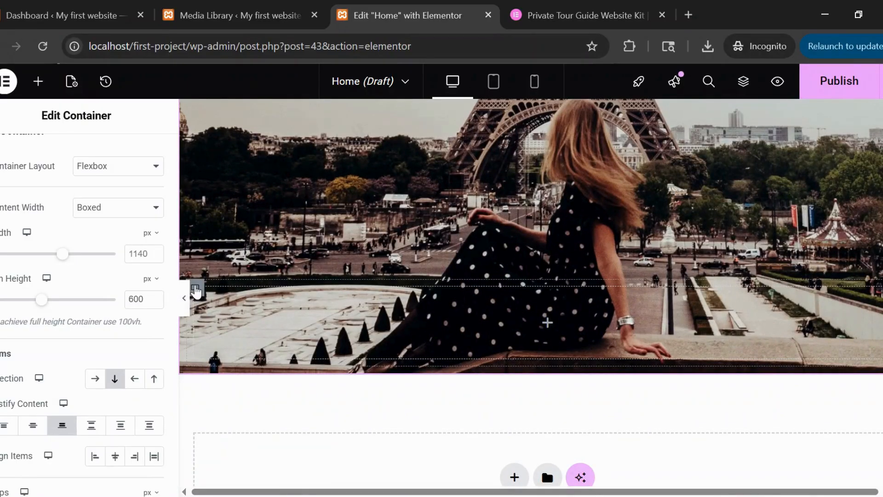
# - Give the nested container a classic background in #6B69B1, following the purple Paris tour block on the Private Tour Guide Website Kit page
pyautogui.click(196, 291)
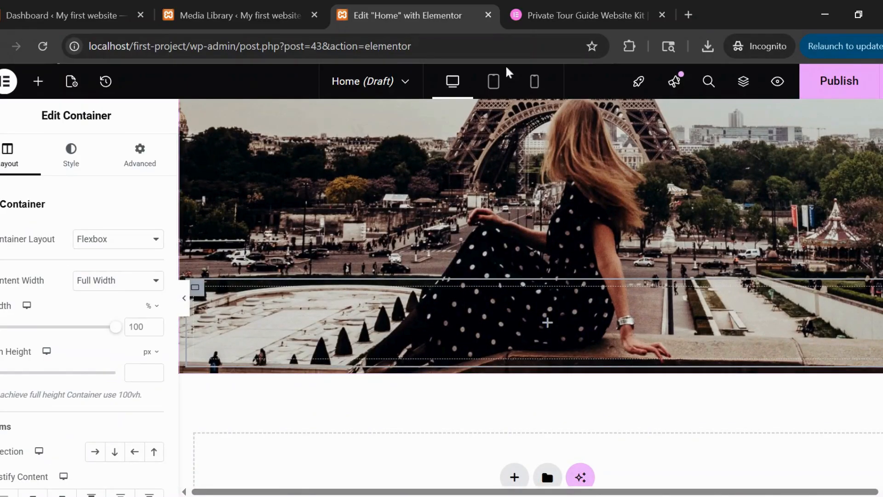
pyautogui.click(558, 12)
pyautogui.scroll(-10, 400, 332)
pyautogui.scroll(-5, 398, 331)
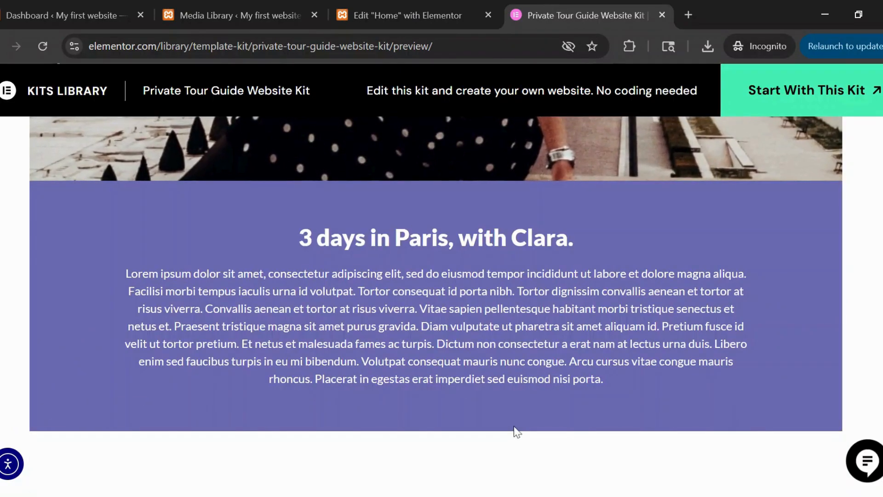
pyautogui.press('F12')
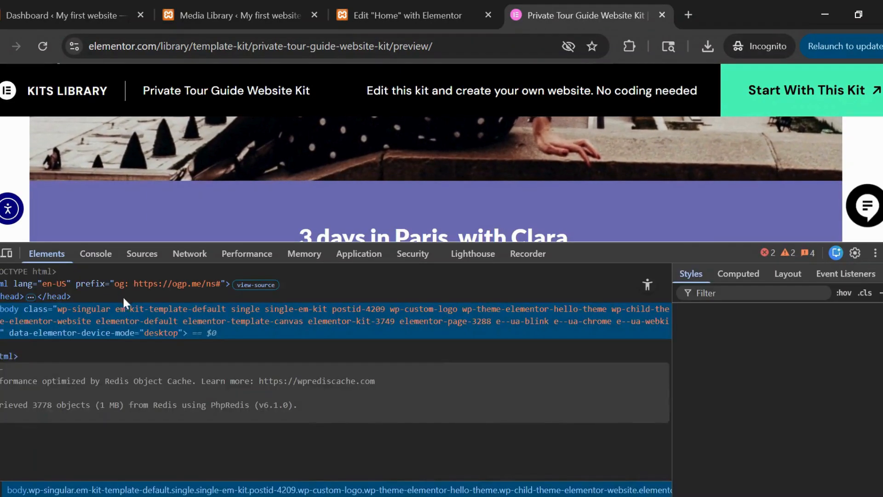
pyautogui.click(407, 15)
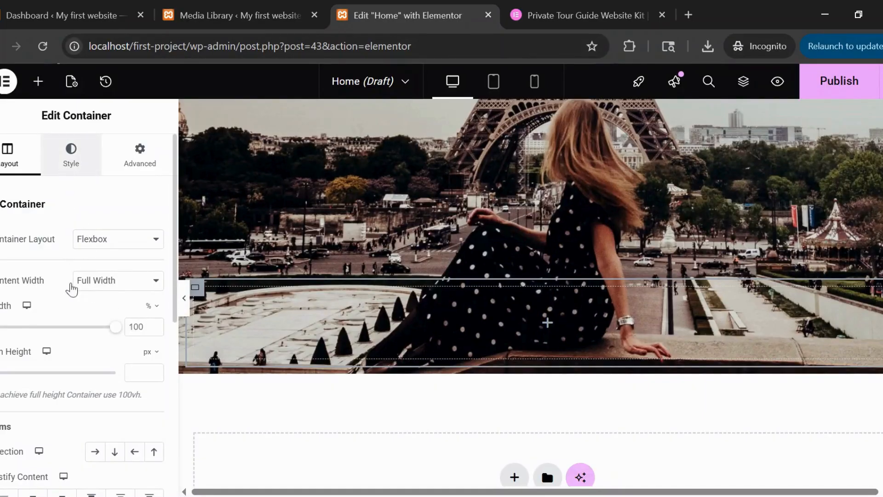
pyautogui.click(71, 154)
pyautogui.click(95, 269)
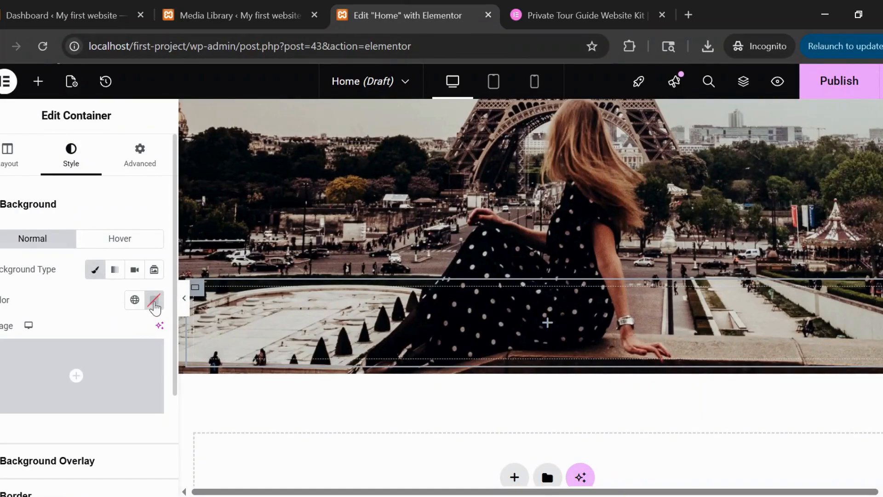
pyautogui.click(154, 303)
pyautogui.write('#6B69B1')
pyautogui.click(93, 309)
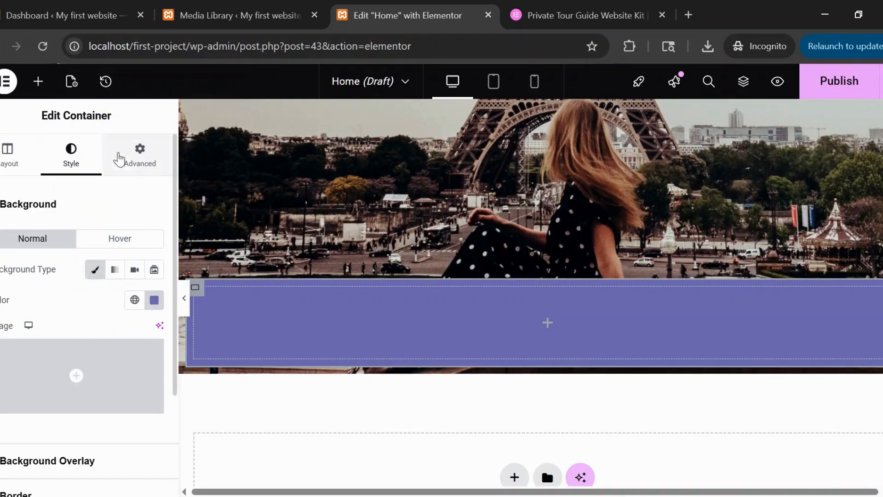
# - Set the outer Eiffel Tower container's padding to 0 px on all four sides
pyautogui.click(139, 157)
pyautogui.scroll(3, 373, 248)
pyautogui.scroll(2, 373, 251)
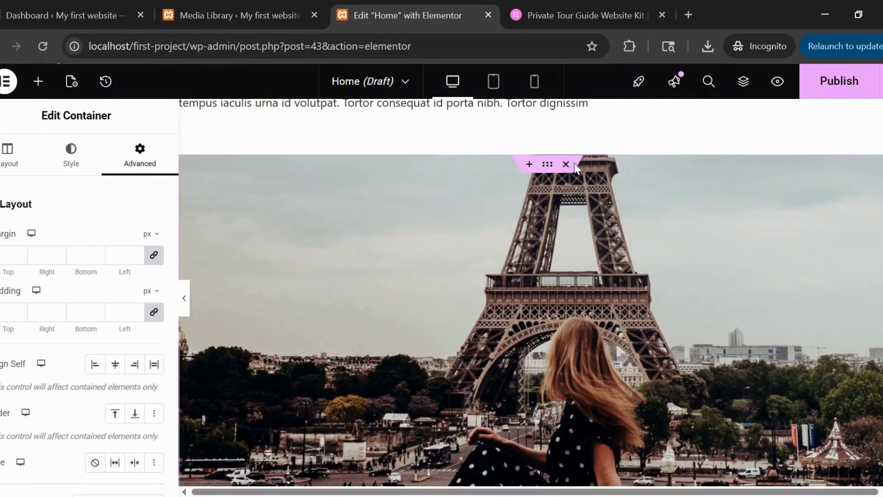
pyautogui.click(7, 154)
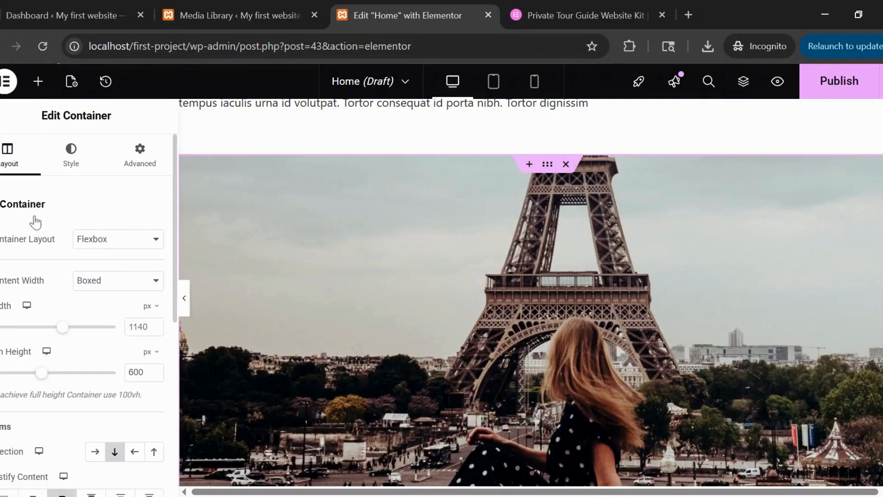
pyautogui.click(131, 165)
pyautogui.scroll(-3, 434, 357)
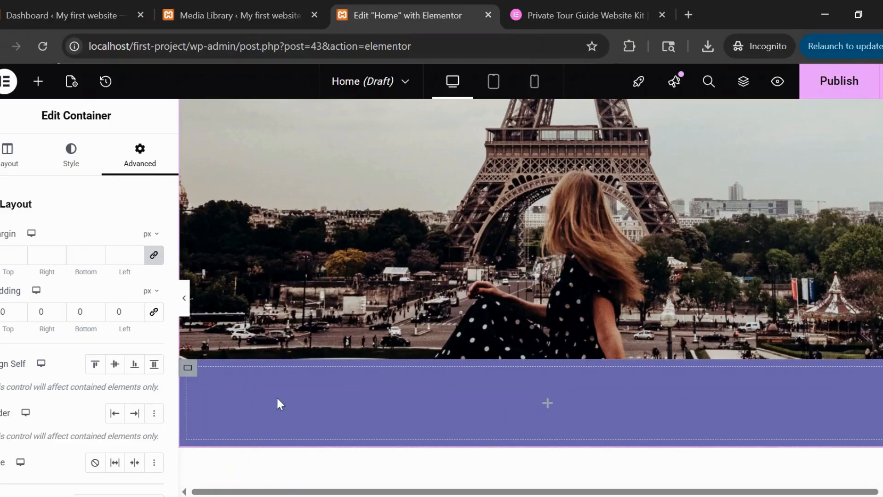
pyautogui.scroll(3, 412, 278)
pyautogui.scroll(-2, 466, 313)
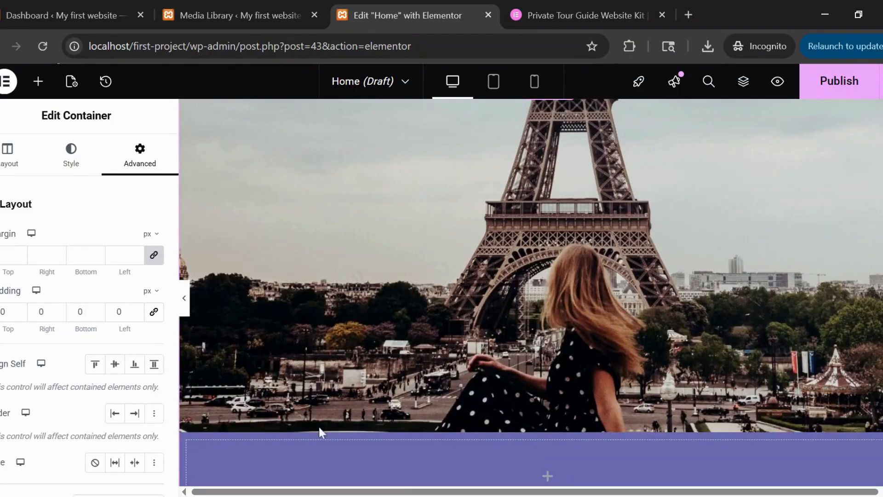
pyautogui.scroll(-3, 319, 428)
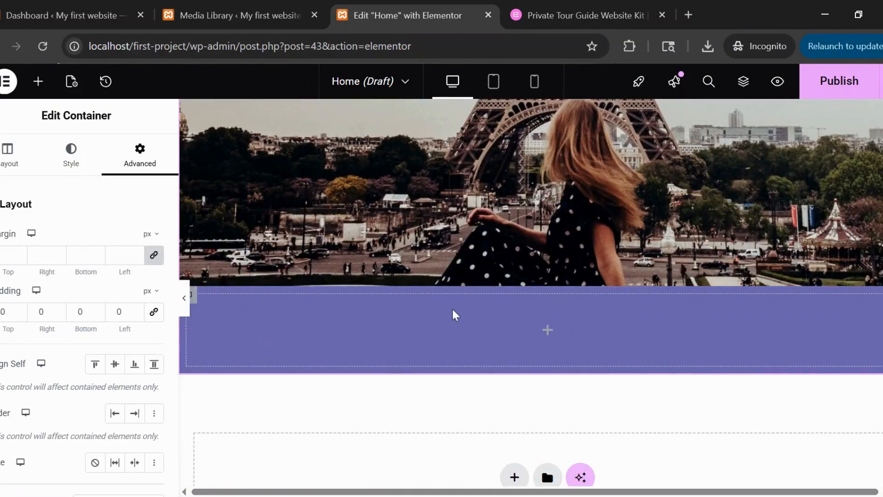
# - Set the purple nested container's padding to 60 px on all four sides
pyautogui.scroll(3, 453, 309)
pyautogui.scroll(-3, 456, 326)
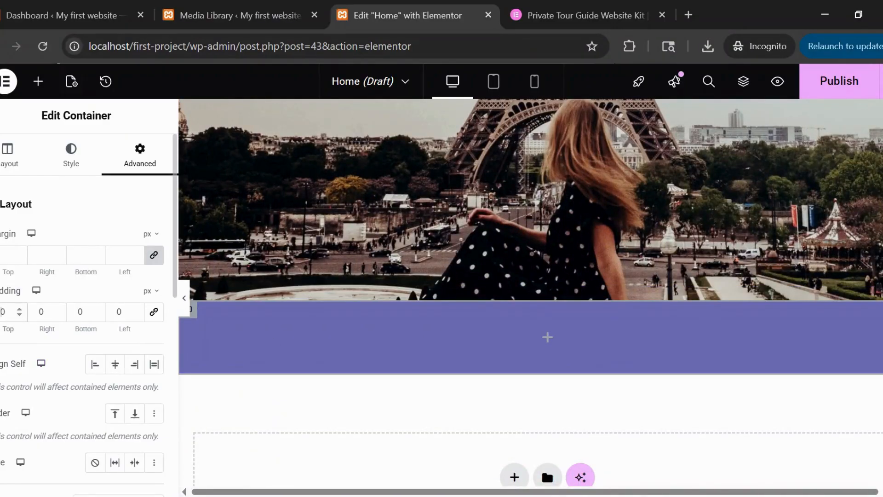
pyautogui.write('6')
pyautogui.click(37, 311)
pyautogui.write('6')
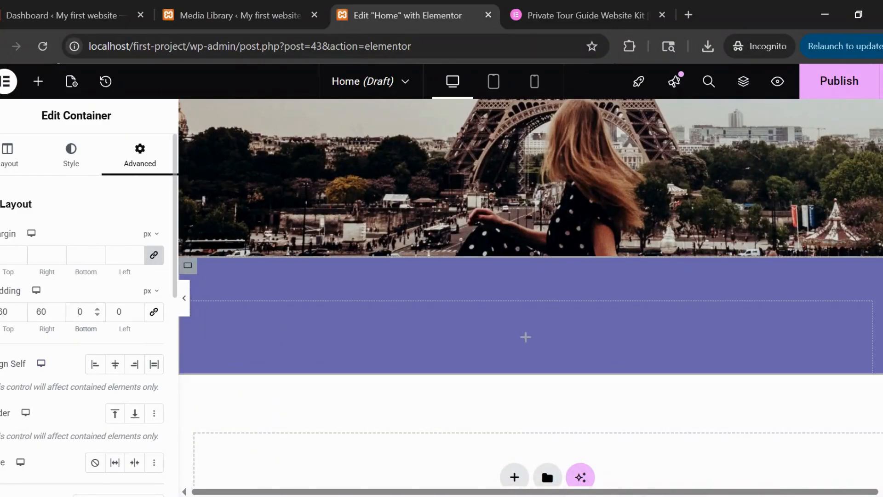
pyautogui.write('6')
pyautogui.click(115, 311)
pyautogui.write('6')
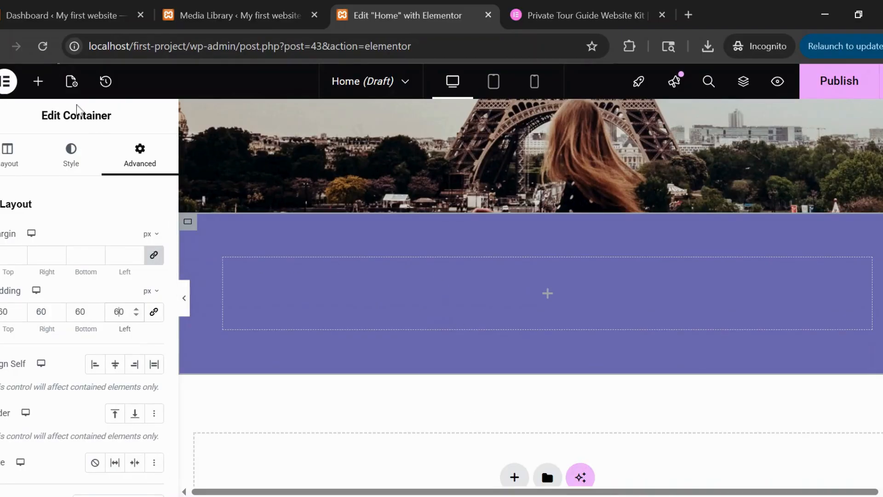
# - Add a Heading inside the purple container and set the container's Justify Content and Align Items to Center
pyautogui.click(38, 81)
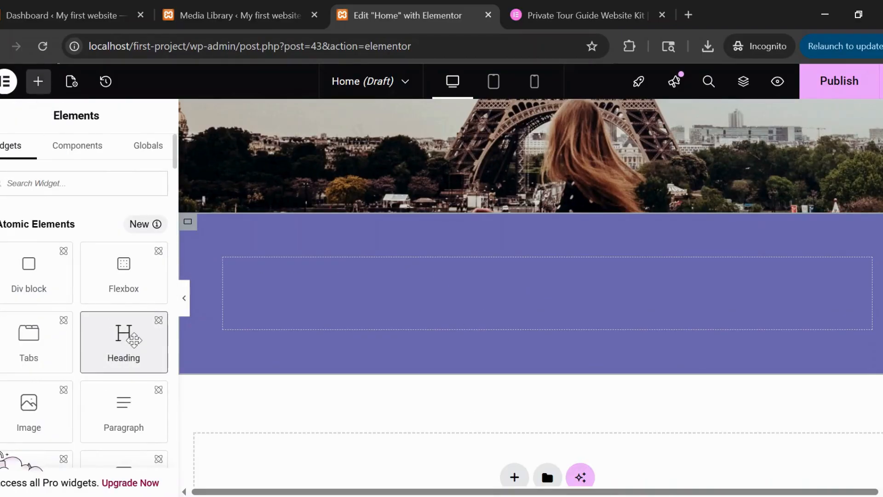
pyautogui.moveTo(133, 341); pyautogui.dragTo(493, 298)
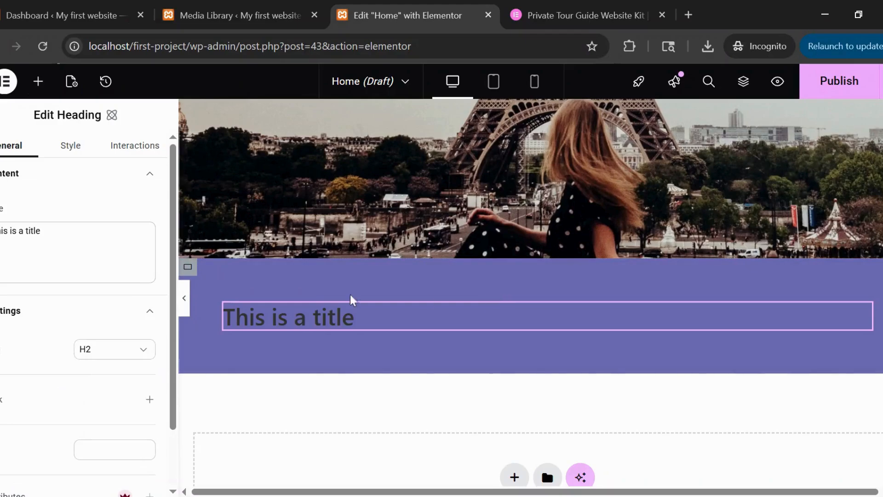
pyautogui.click(188, 267)
pyautogui.scroll(-2, 27, 188)
pyautogui.scroll(2, 28, 187)
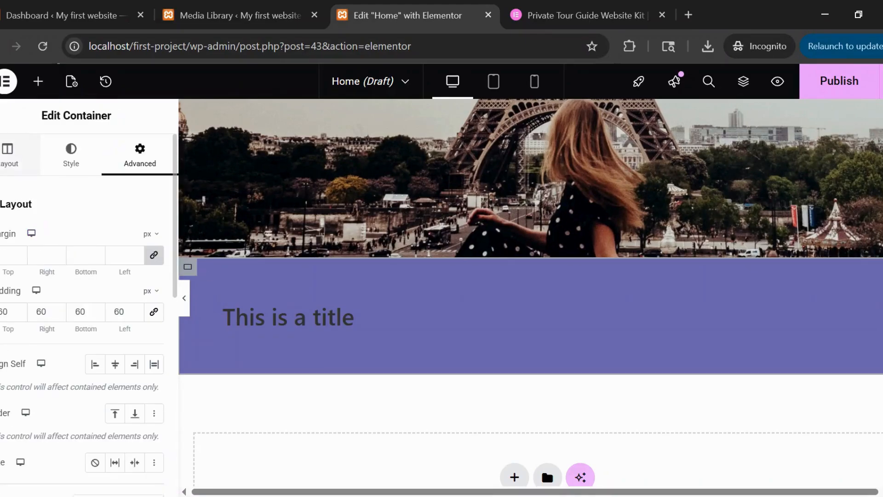
pyautogui.click(12, 168)
pyautogui.scroll(-3, 65, 317)
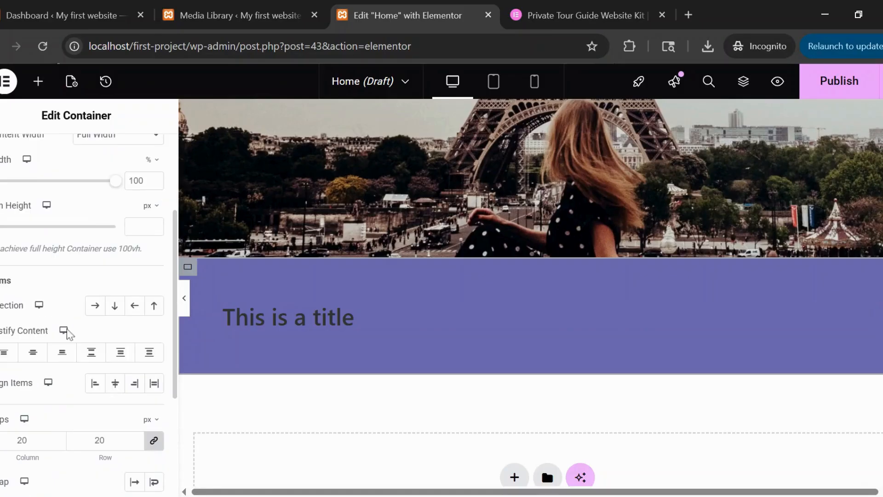
pyautogui.click(33, 352)
pyautogui.click(115, 383)
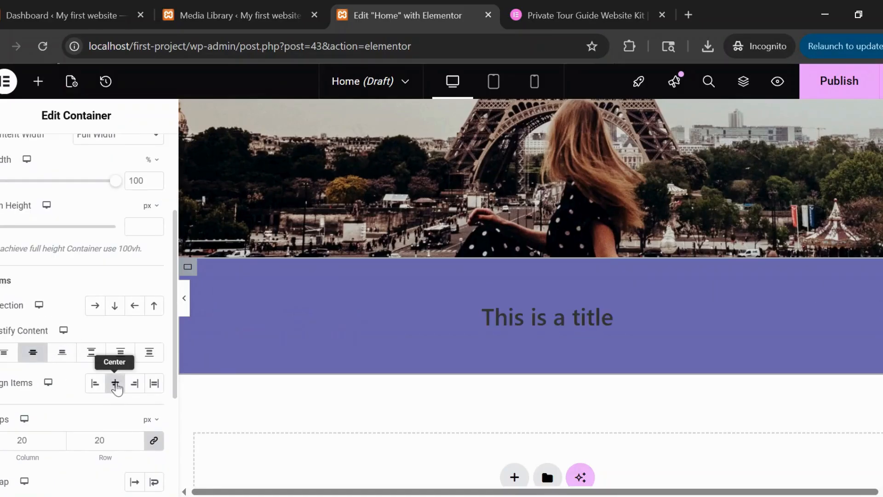
# - Set the text color of the heading in the purple container to #fff
pyautogui.click(541, 321)
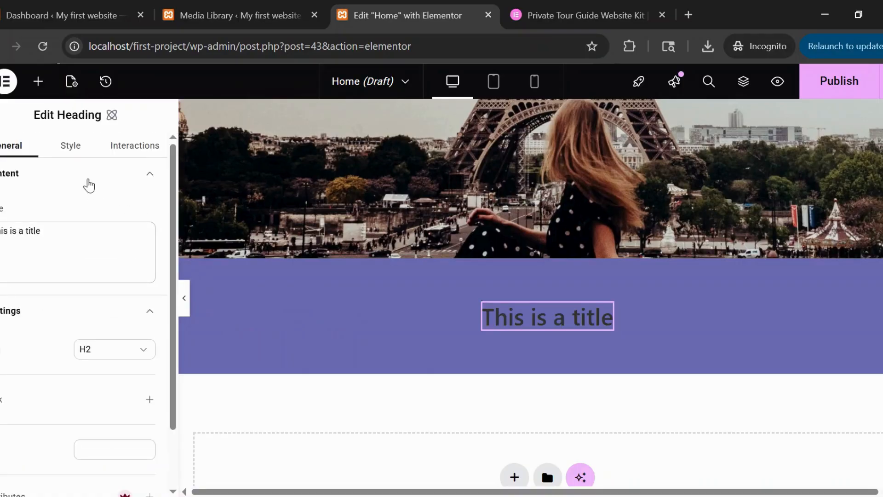
pyautogui.click(72, 147)
pyautogui.click(89, 245)
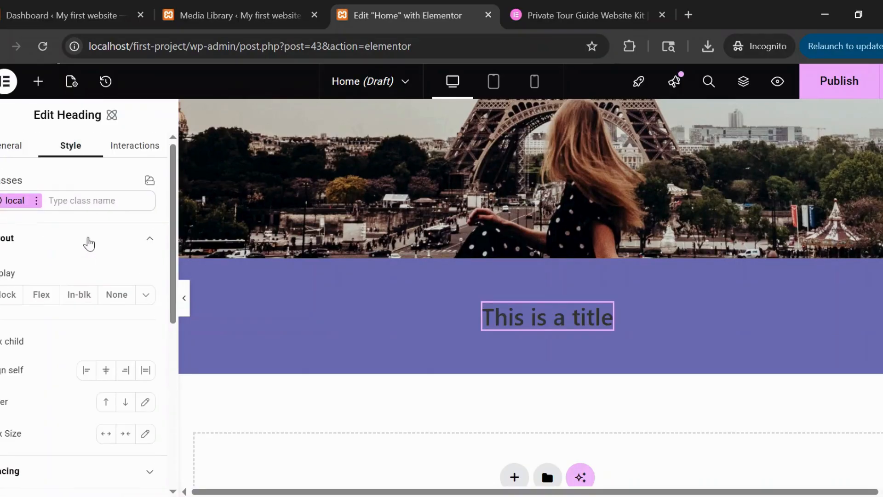
pyautogui.click(89, 244)
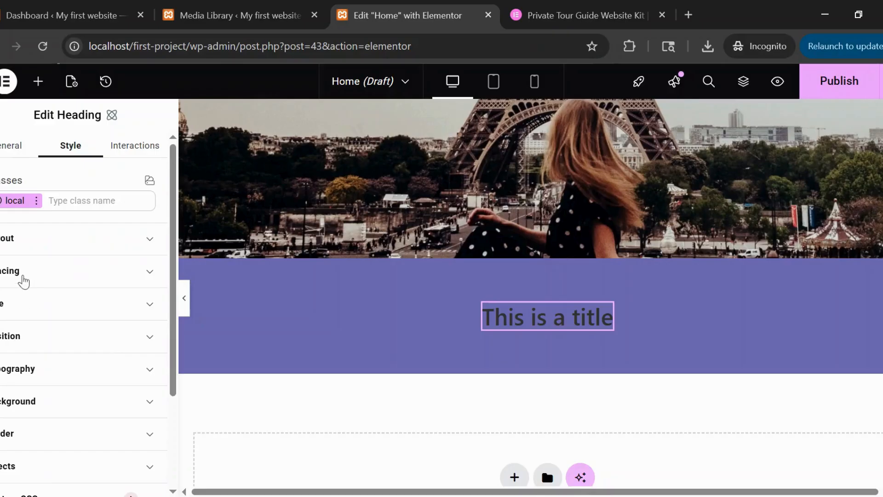
pyautogui.click(35, 365)
pyautogui.scroll(-2, 35, 363)
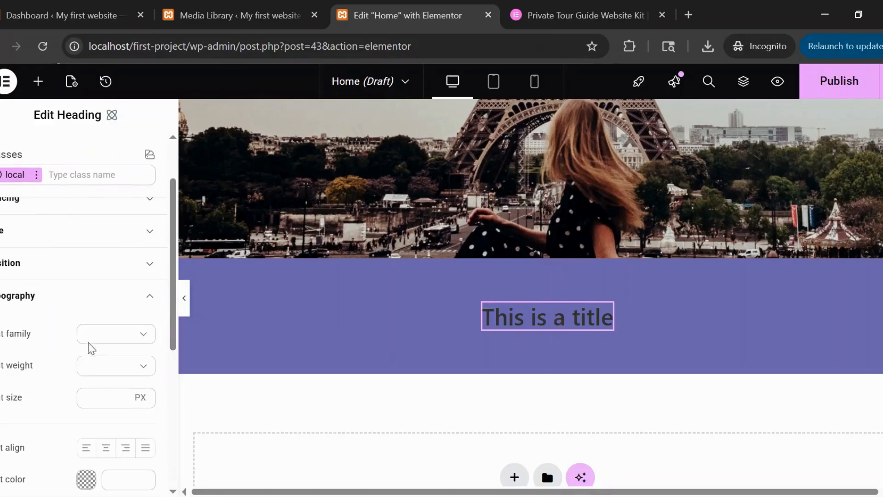
pyautogui.scroll(-2, 42, 360)
pyautogui.click(116, 407)
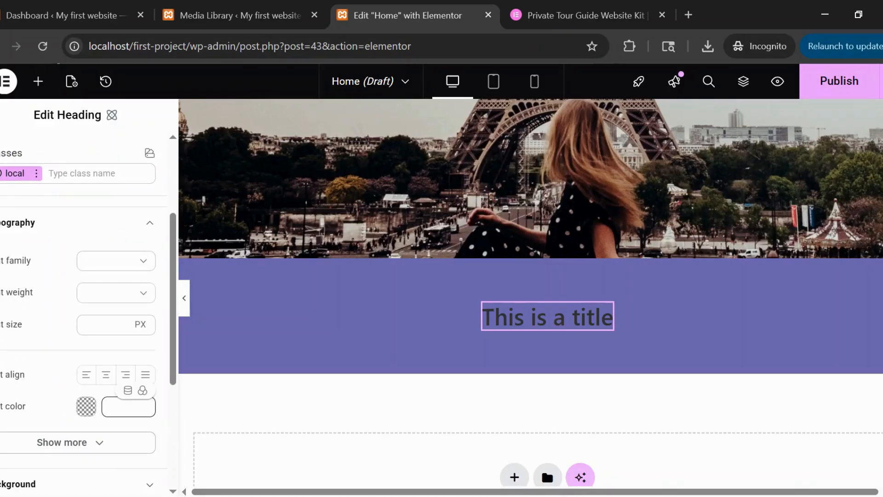
pyautogui.write('#fff')
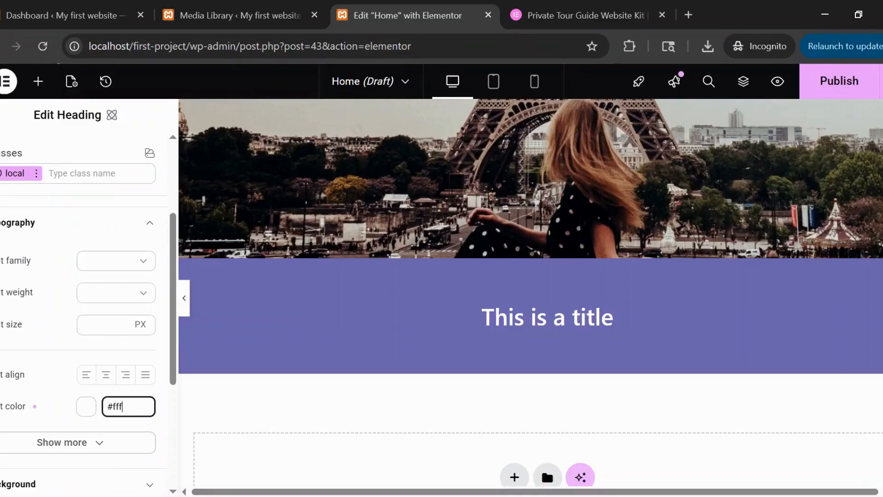
# - Replace the heading's placeholder text with the Paris tour title copied from the Private Tour Guide Website Kit page
pyautogui.hotkey('ctrl', 'Tab')
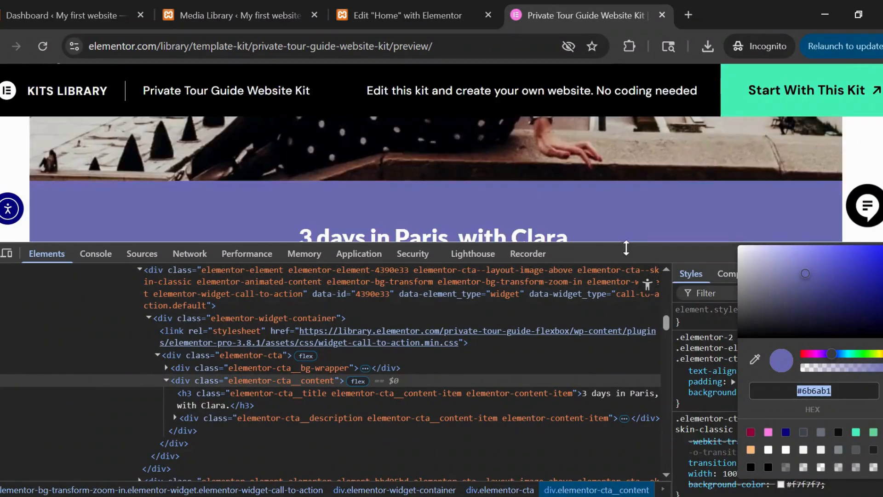
pyautogui.moveTo(627, 243); pyautogui.dragTo(627, 444)
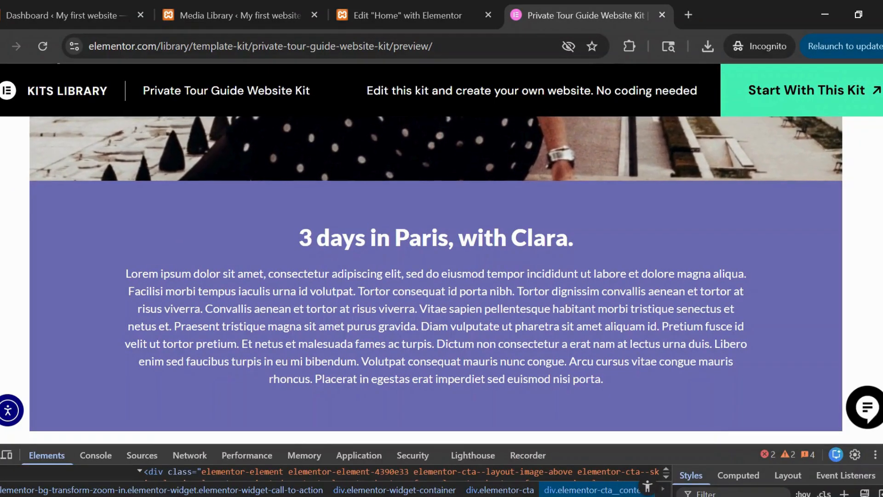
pyautogui.tripleClick(428, 238)
pyautogui.hotkey('ctrl', 'c')
pyautogui.click(400, 10)
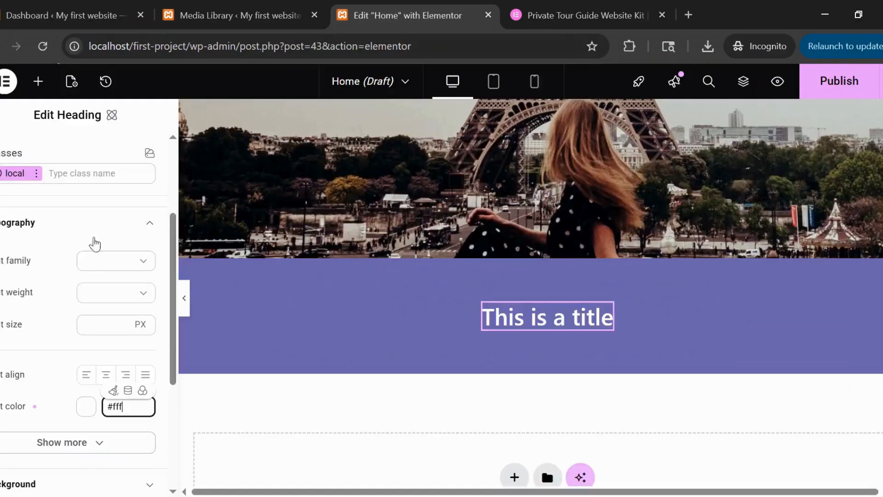
pyautogui.doubleClick(529, 319)
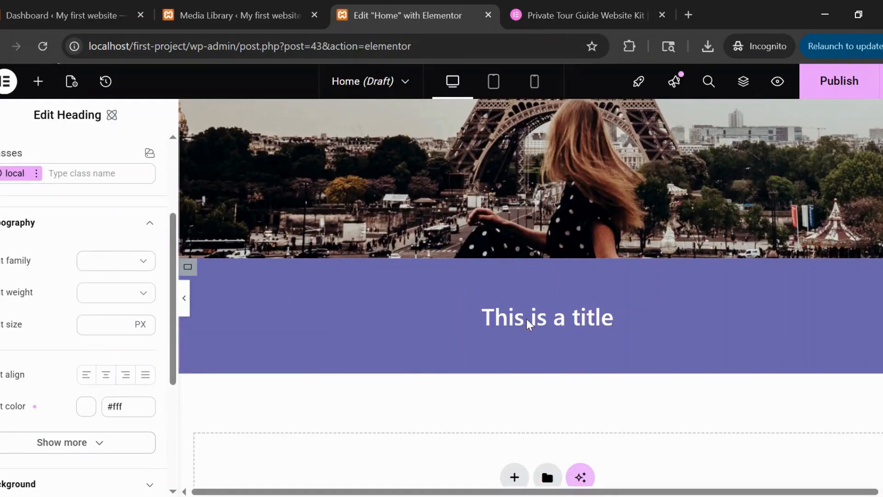
pyautogui.tripleClick(530, 320)
pyautogui.hotkey('ctrl', 'v')
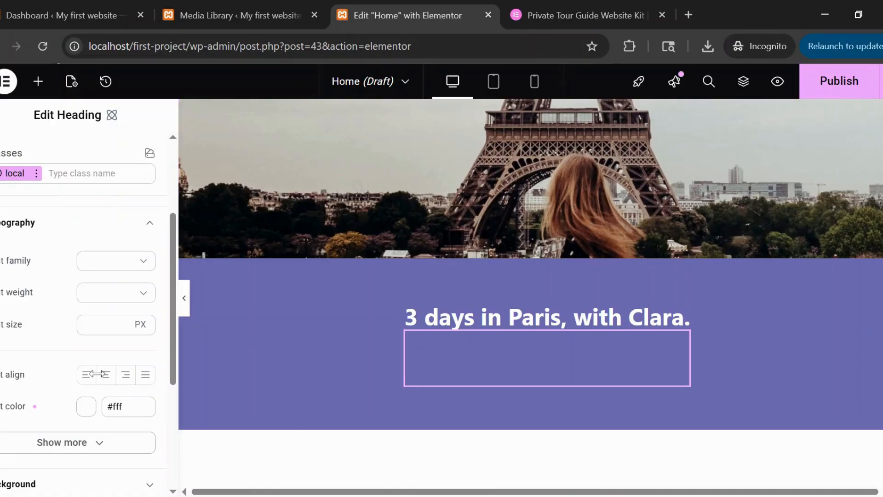
pyautogui.scroll(2, 44, 193)
pyautogui.click(17, 157)
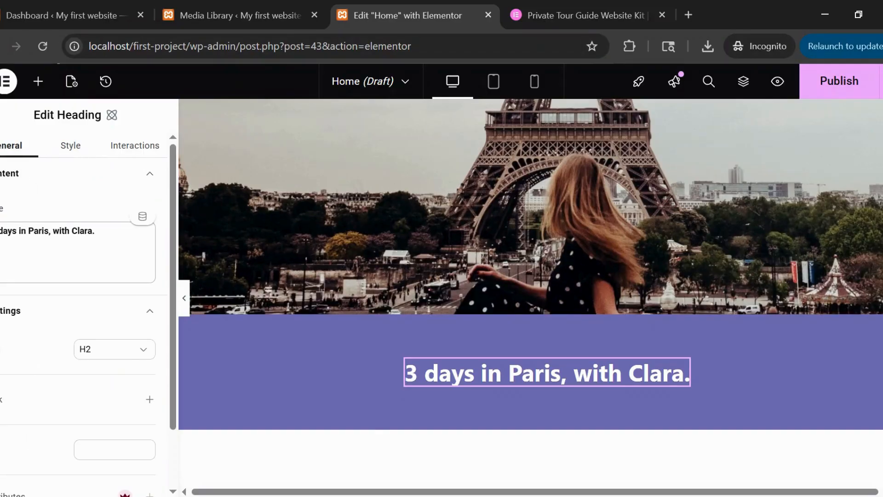
pyautogui.click(50, 231)
pyautogui.hotkey('ctrl', 'a')
pyautogui.click(49, 231)
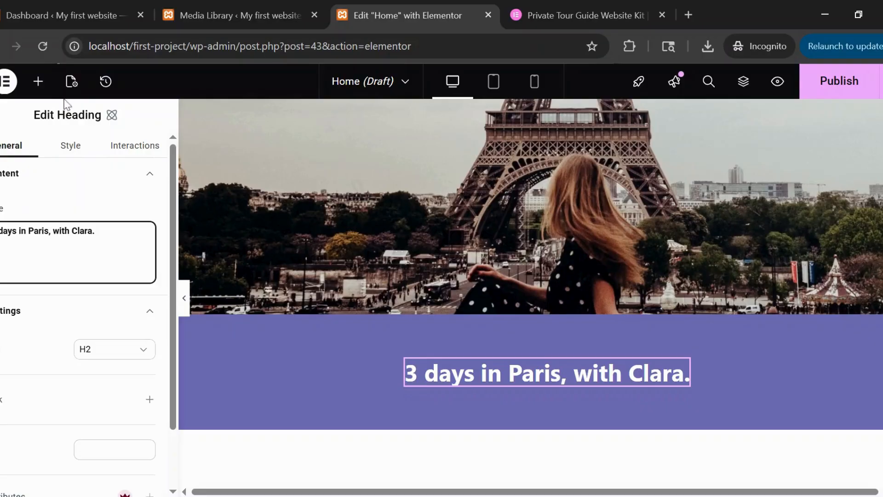
# - Add a Text Editor widget directly below the heading in the purple container
pyautogui.click(38, 82)
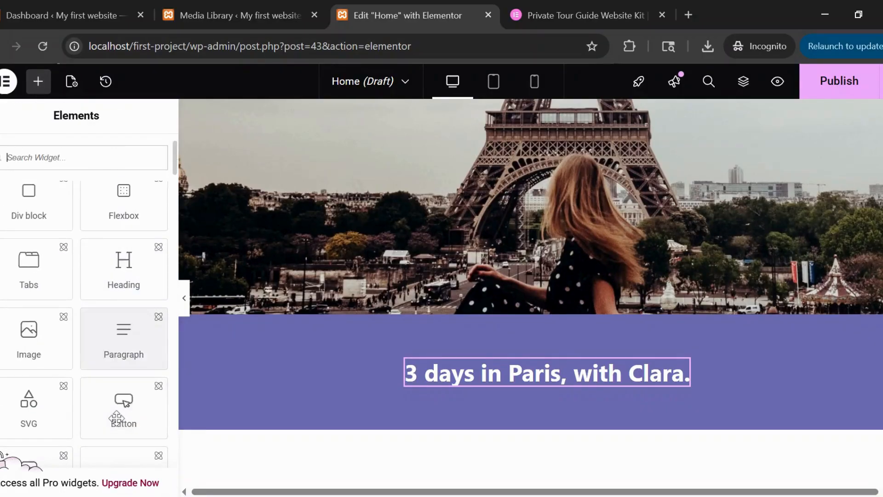
pyautogui.scroll(-3, 110, 387)
pyautogui.scroll(3, 110, 382)
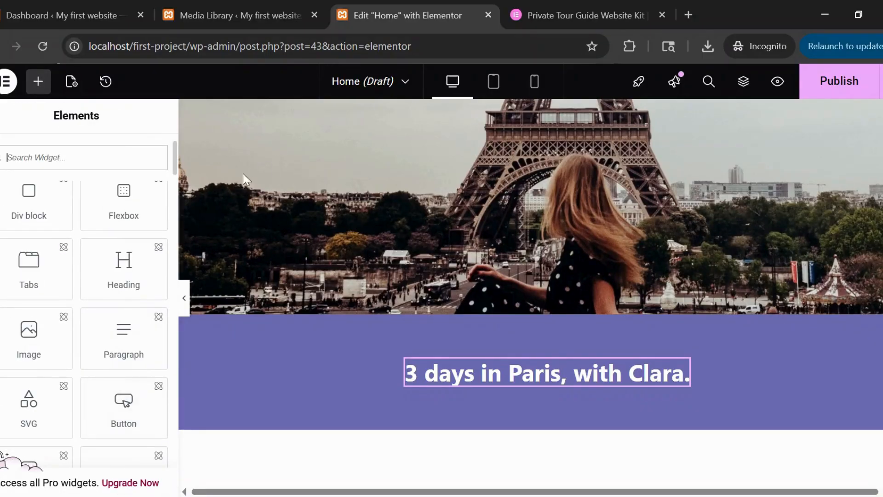
pyautogui.click(605, 14)
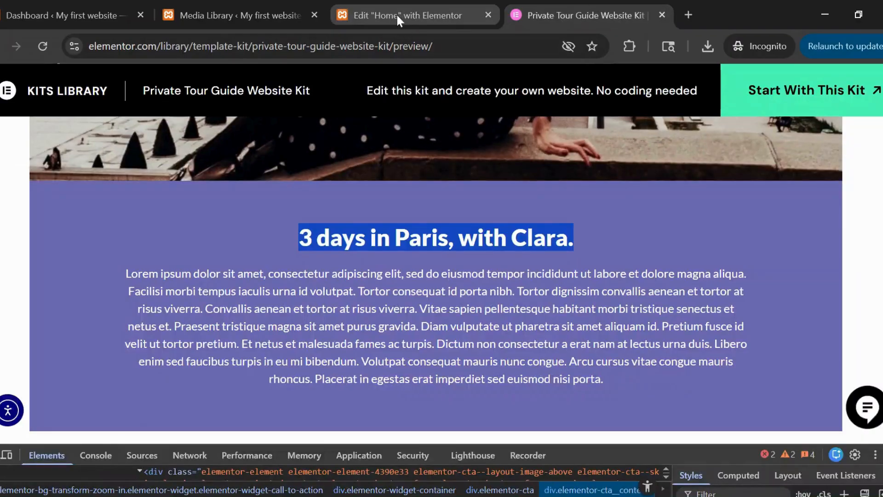
pyautogui.click(423, 1)
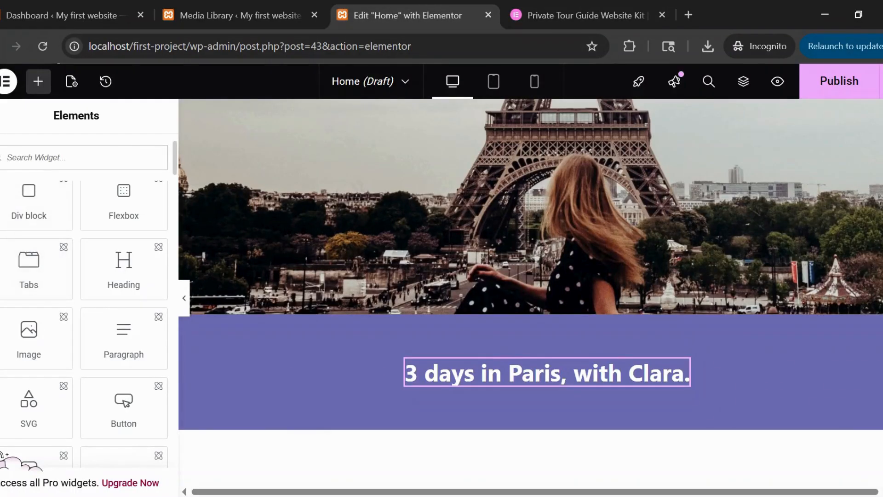
pyautogui.write('text')
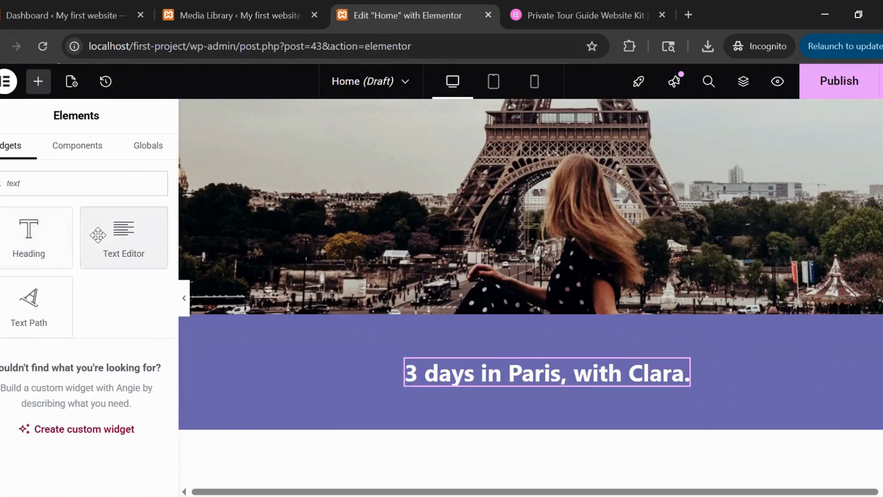
pyautogui.moveTo(98, 235); pyautogui.dragTo(548, 380)
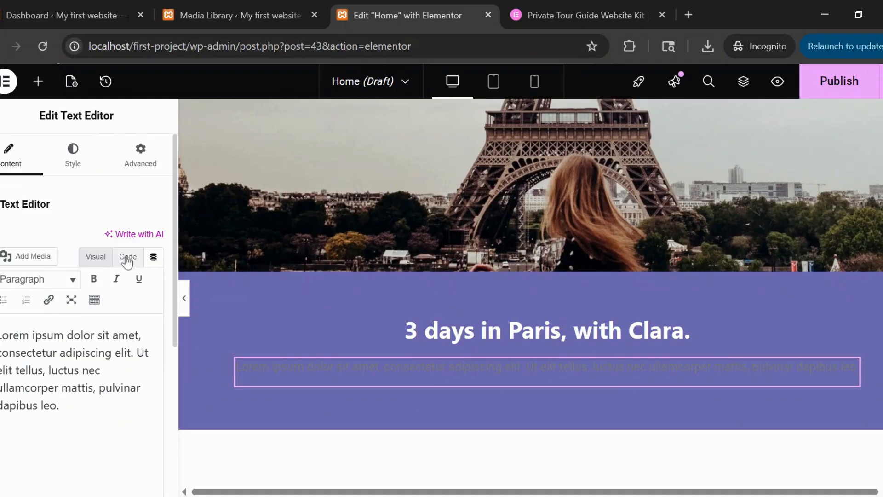
# - Replace the Text Editor's placeholder with the Lorem ipsum description copied from the kit page's Paris tour block, pasting it in the code view
pyautogui.click(128, 261)
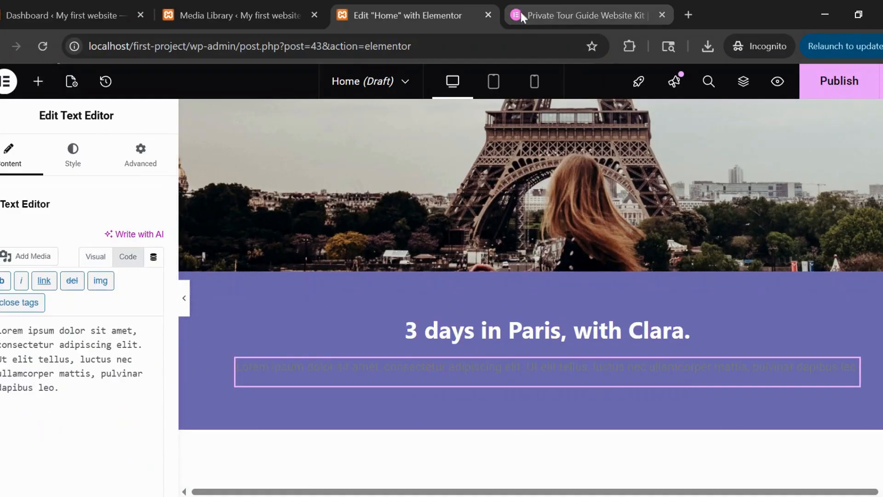
pyautogui.click(552, 6)
pyautogui.tripleClick(488, 309)
pyautogui.hotkey('ctrl', 'c')
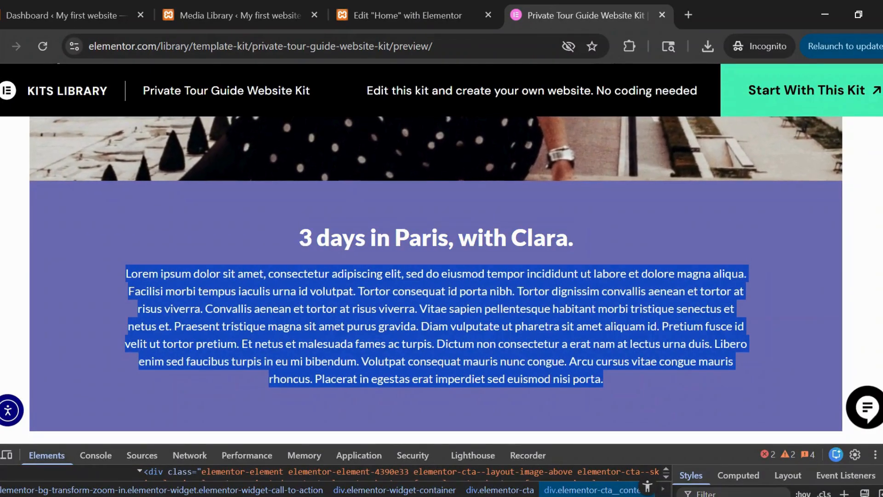
pyautogui.click(394, 15)
pyautogui.hotkey('ctrl', 'a')
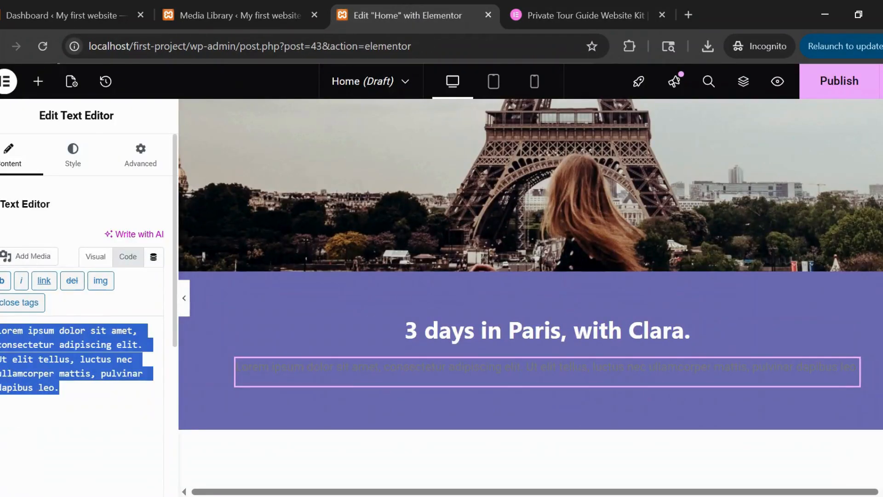
pyautogui.hotkey('ctrl', 'v')
pyautogui.click(89, 196)
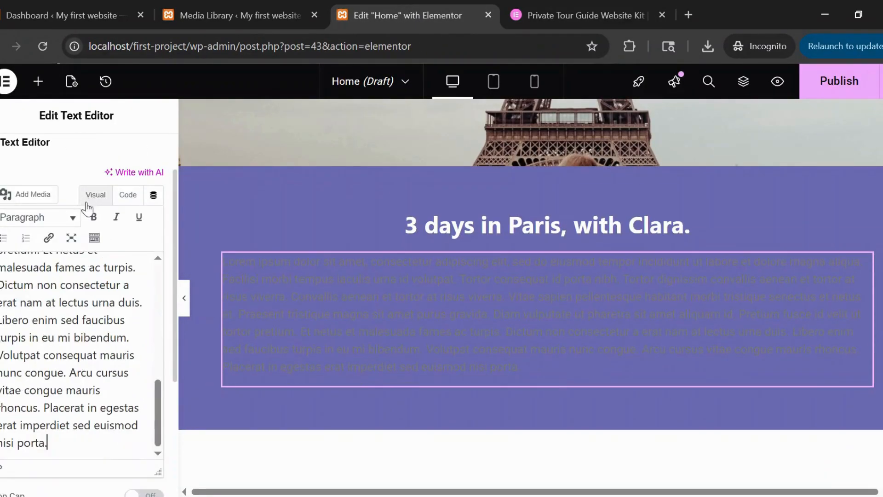
# - Center the description text and set its color to #fff, matching the kit page's Paris tour block
pyautogui.scroll(1, 76, 226)
pyautogui.click(62, 165)
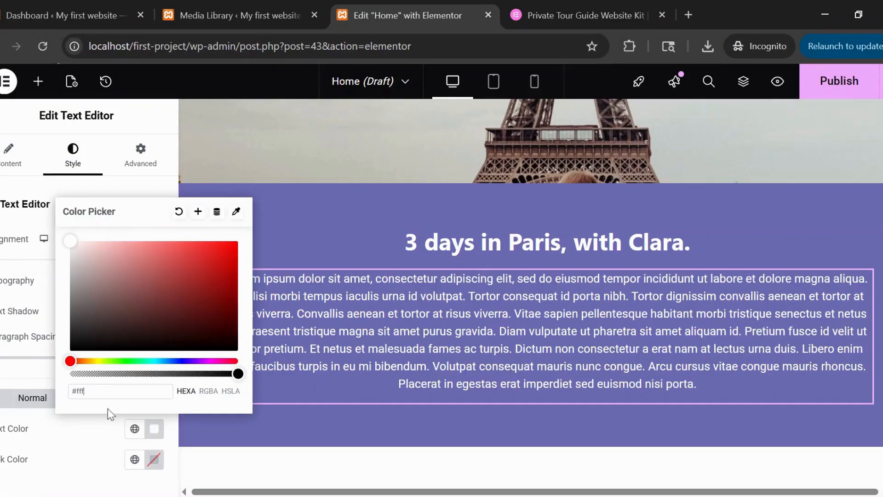
pyautogui.click(110, 416)
pyautogui.click(575, 8)
pyautogui.click(529, 257)
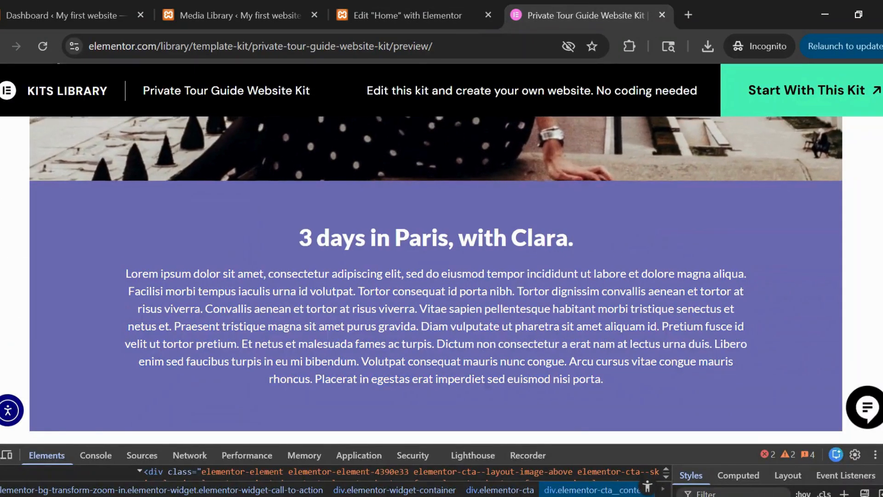
pyautogui.click(441, 13)
# - Set the outer Eiffel Tower container's minimum height to 1000 px
pyautogui.scroll(-2, 598, 305)
pyautogui.scroll(3, 598, 304)
pyautogui.scroll(4, 552, 207)
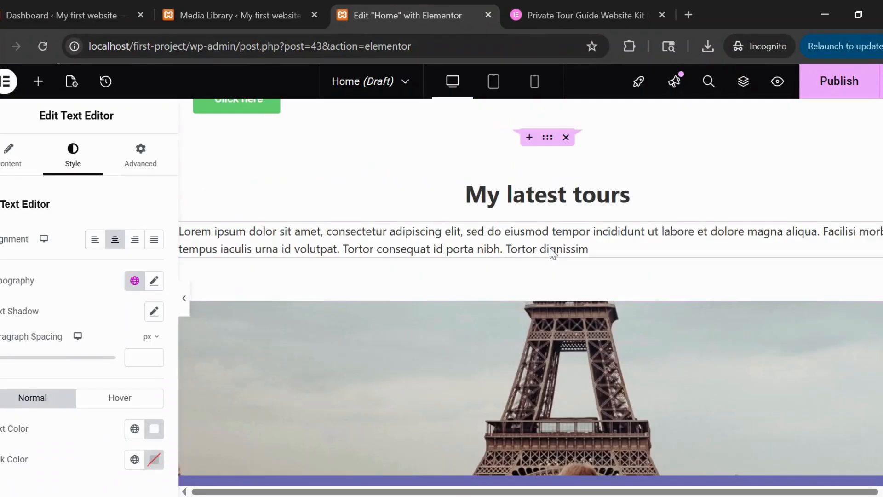
pyautogui.scroll(-3, 548, 303)
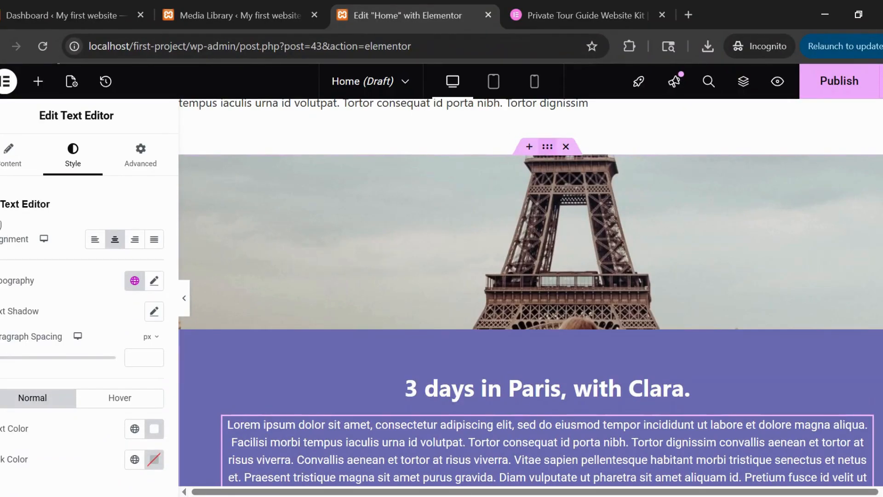
pyautogui.click(7, 159)
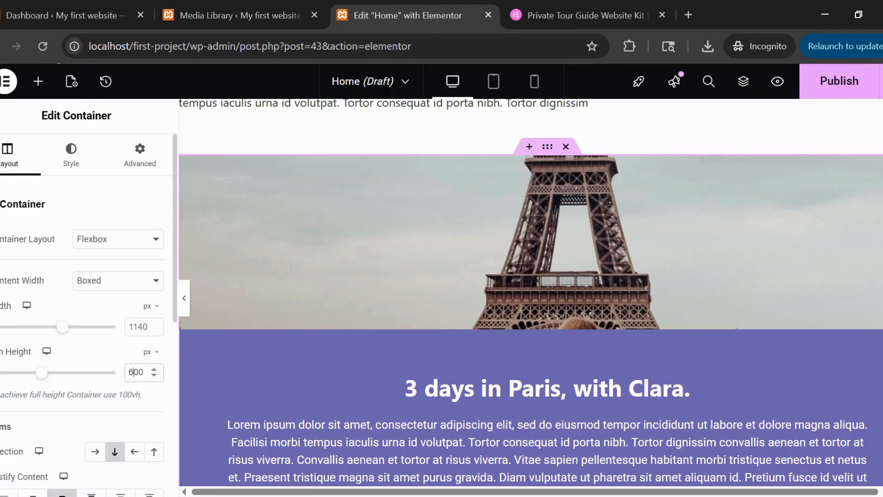
pyautogui.press('BackSpace')
pyautogui.write('10')
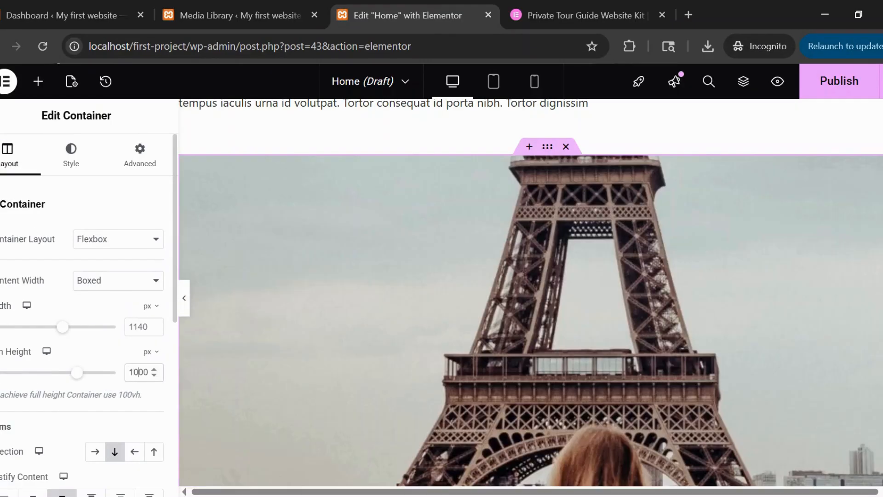
# - Examine the Eiffel Tower block from the My latest tours heading down to its purple text panel and compare it with the kit page
pyautogui.scroll(-4, 575, 276)
pyautogui.scroll(-2, 625, 297)
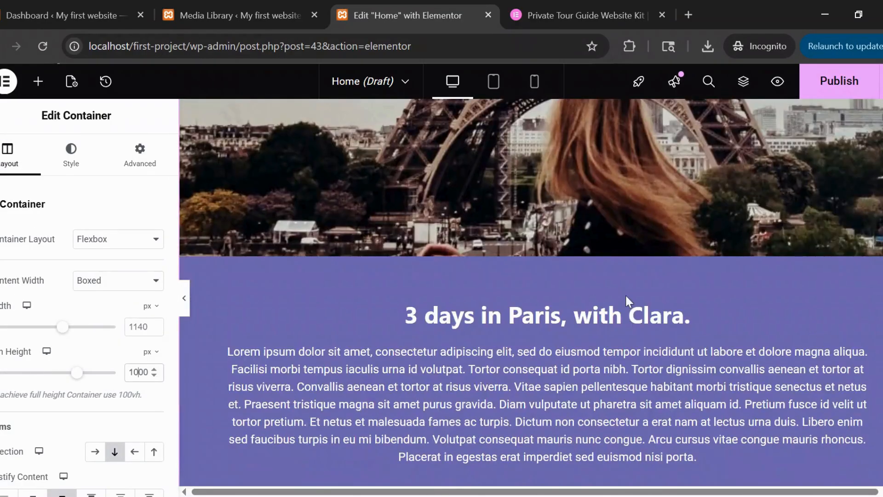
pyautogui.scroll(3, 626, 294)
pyautogui.scroll(-10, 627, 288)
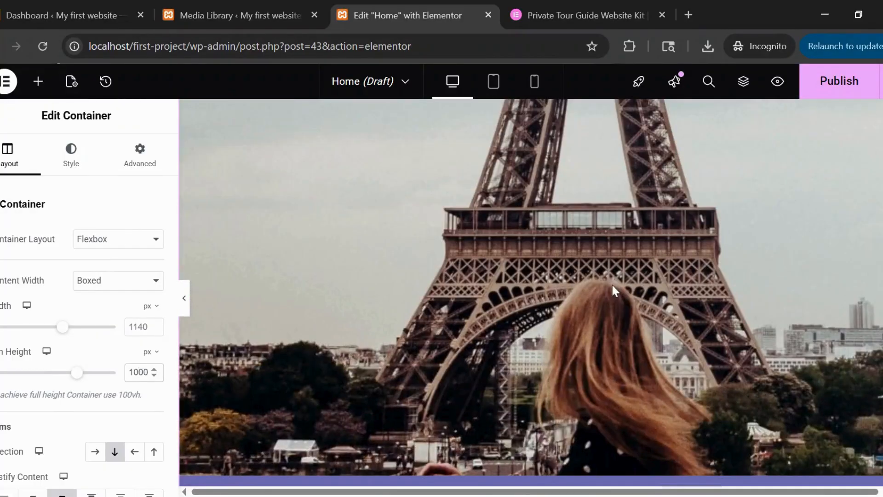
pyautogui.click(542, 7)
pyautogui.scroll(5, 534, 275)
pyautogui.click(415, 9)
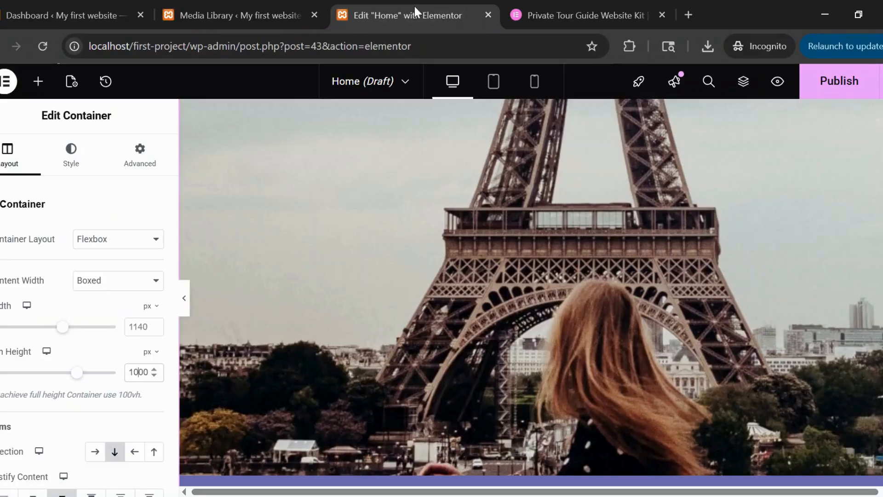
pyautogui.scroll(5, 570, 284)
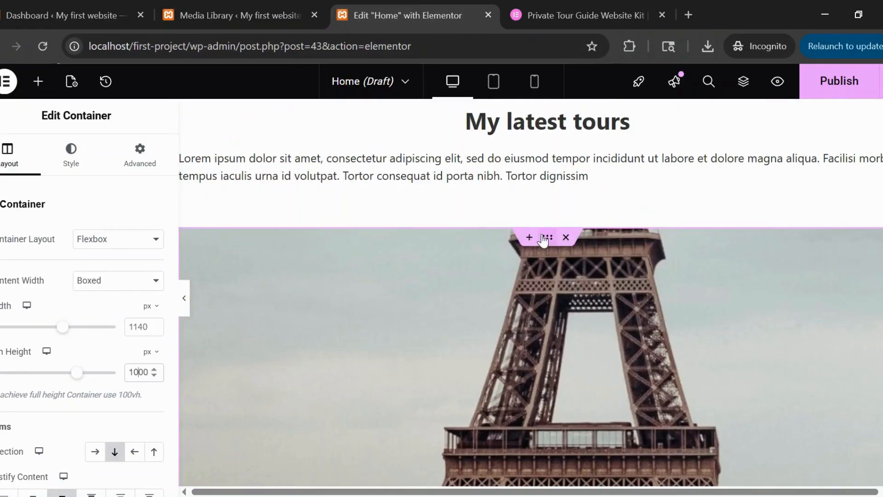
pyautogui.scroll(-12, 515, 295)
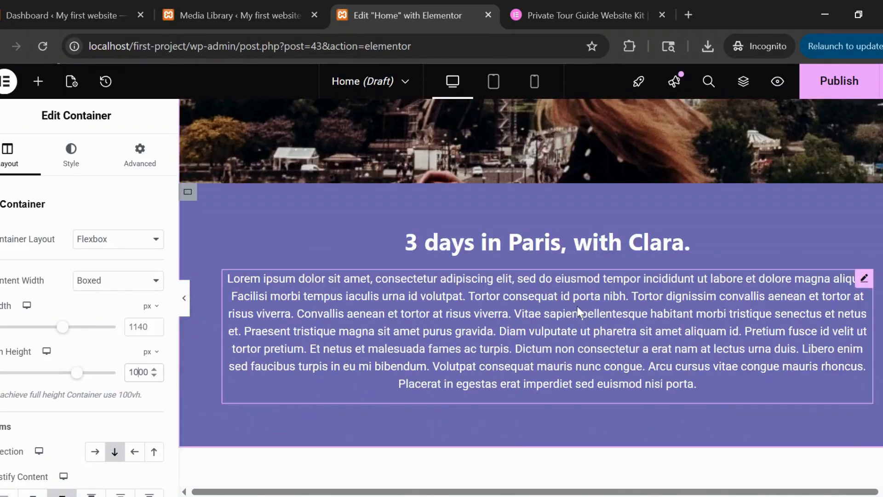
pyautogui.scroll(7, 578, 309)
pyautogui.scroll(5, 580, 303)
pyautogui.scroll(-3, 581, 303)
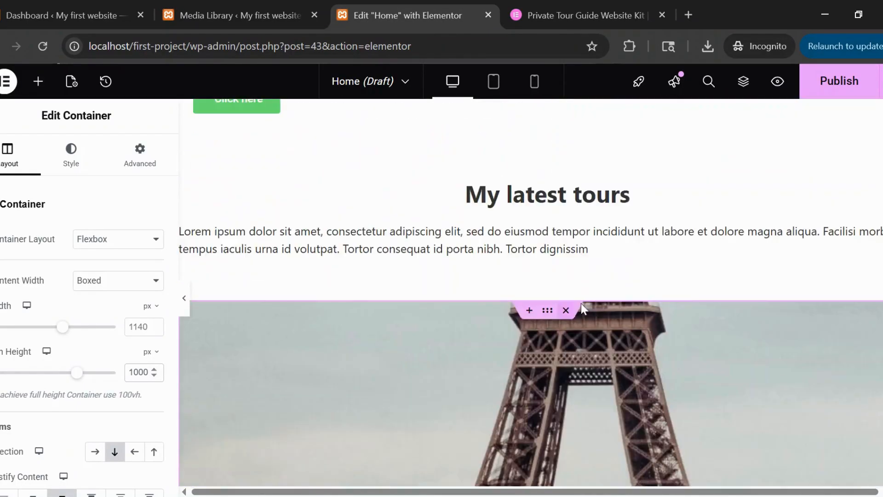
# - Compare the Eiffel Tower block with the kit page's tour blocks and duplicate its outer container
pyautogui.click(542, 9)
pyautogui.scroll(-15, 456, 348)
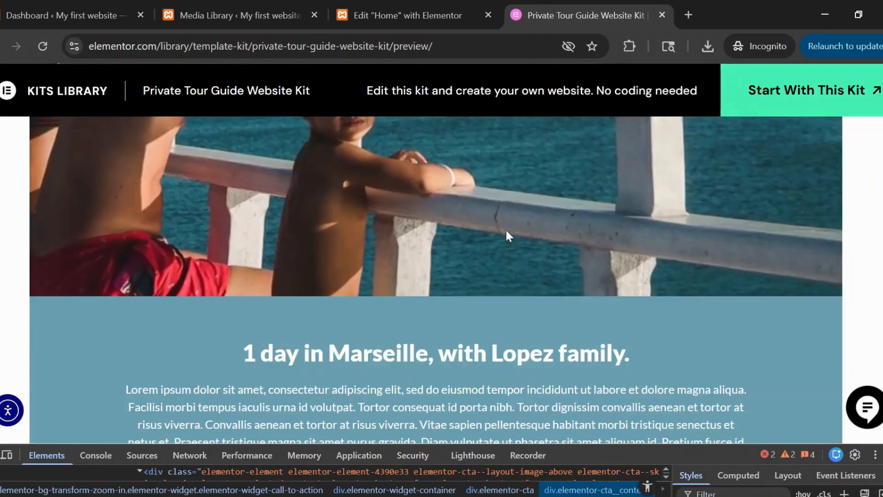
pyautogui.click(443, 9)
pyautogui.scroll(-15, 546, 319)
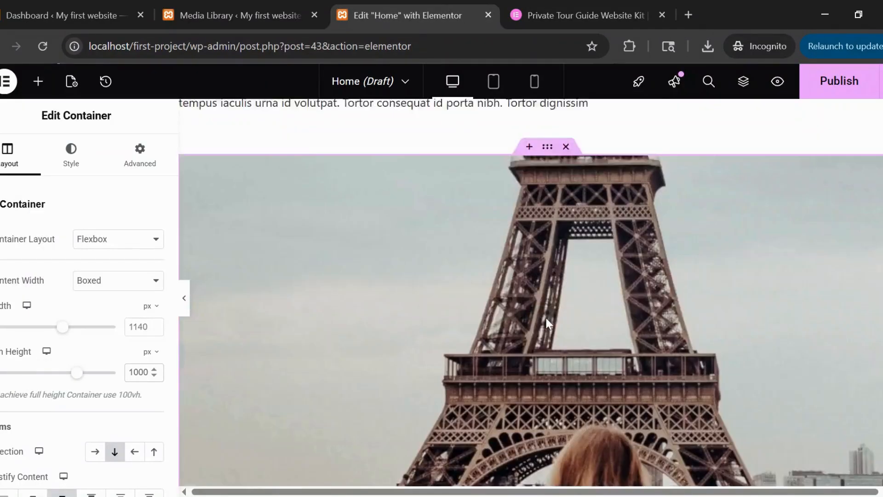
pyautogui.scroll(15, 570, 337)
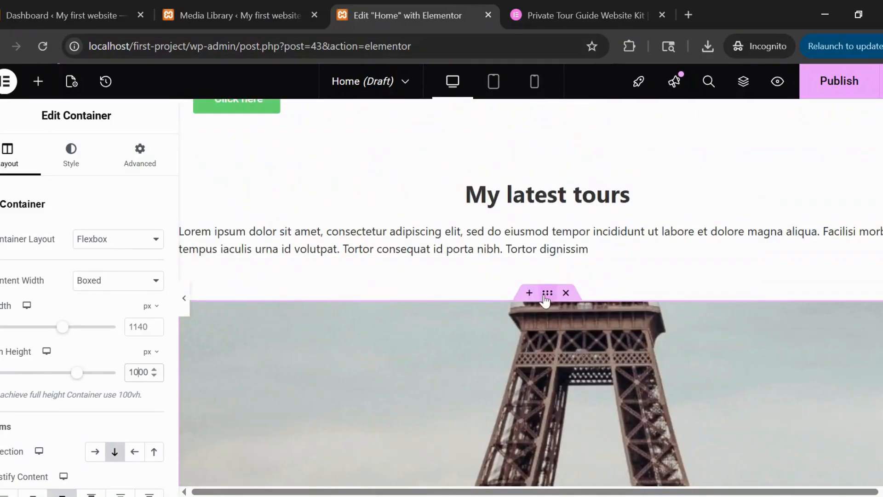
pyautogui.rightClick(546, 299)
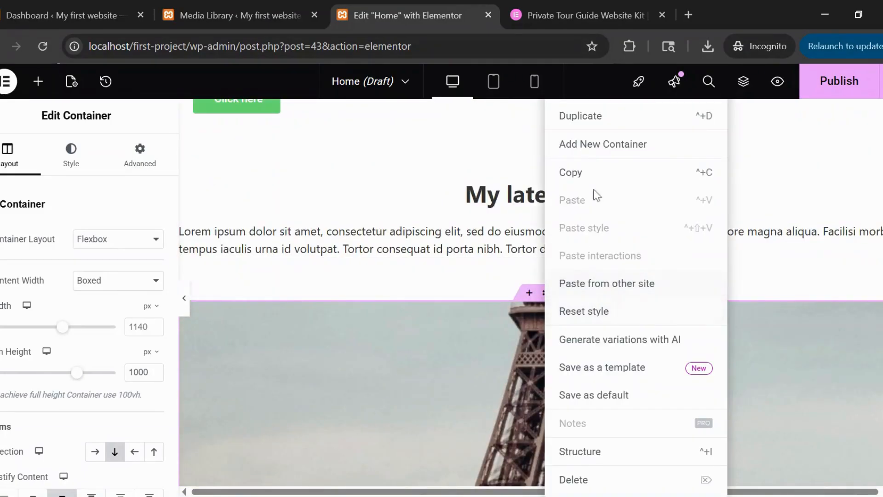
pyautogui.click(581, 116)
pyautogui.scroll(-10, 569, 314)
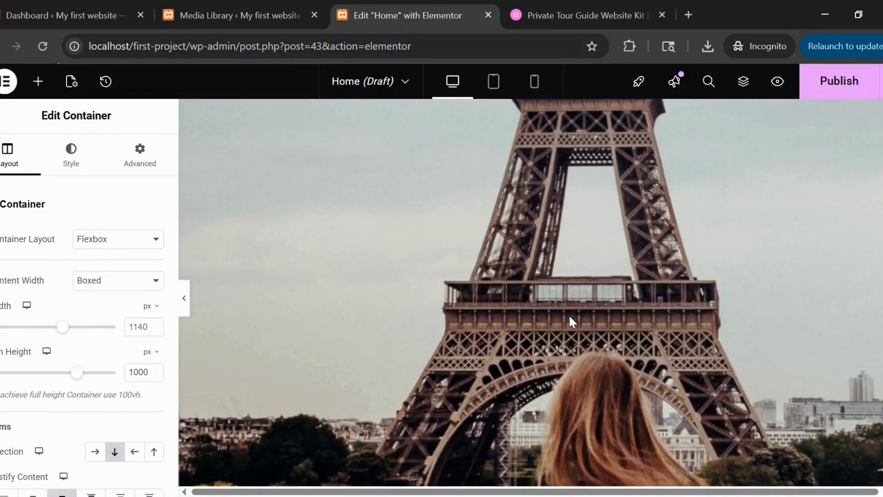
# - Set the duplicated Eiffel Tower container's top margin to 80 px, checking the spacing between tour blocks on the kit page
pyautogui.click(140, 154)
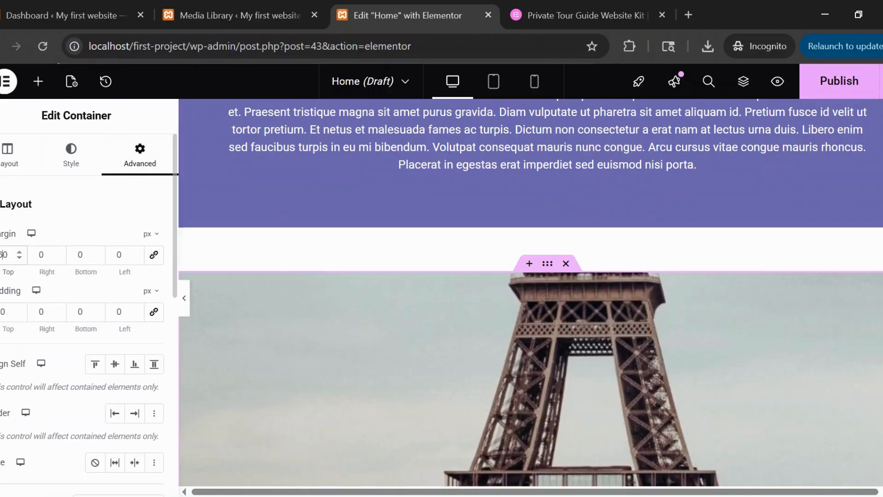
pyautogui.click(536, 14)
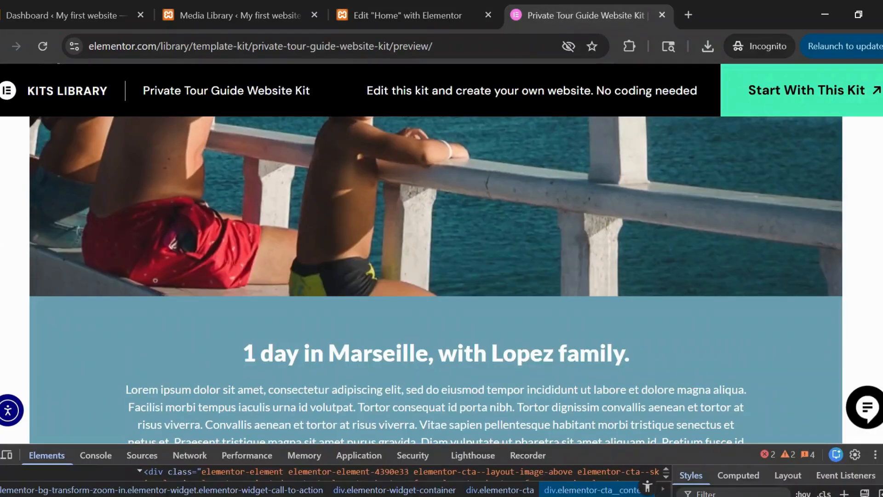
pyautogui.scroll(-15, 482, 306)
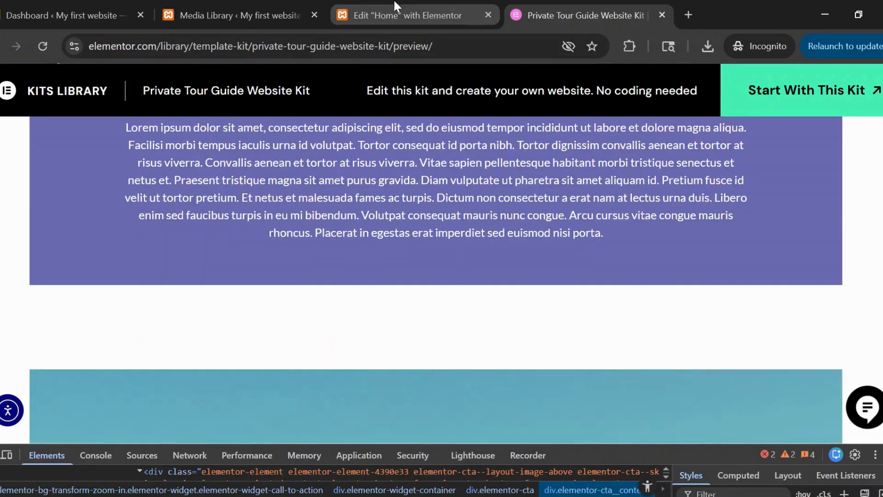
pyautogui.click(395, 6)
pyautogui.scroll(-3, 561, 311)
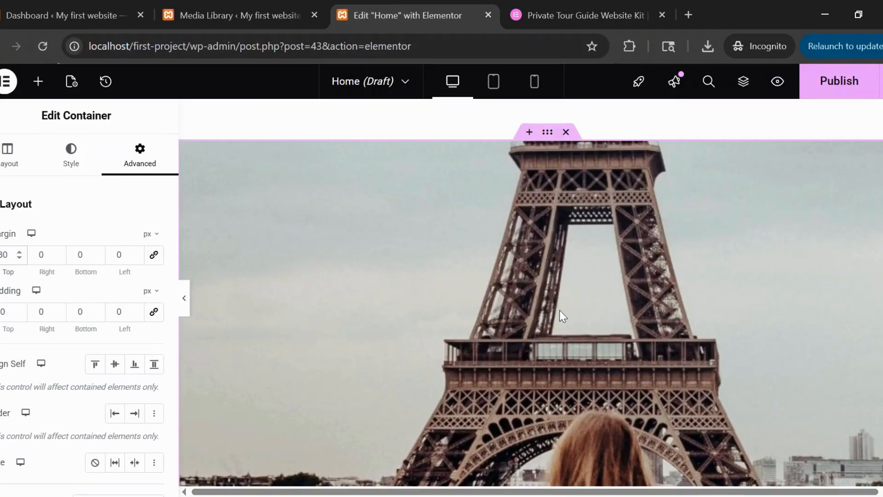
pyautogui.scroll(-3, 560, 310)
pyautogui.scroll(3, 559, 308)
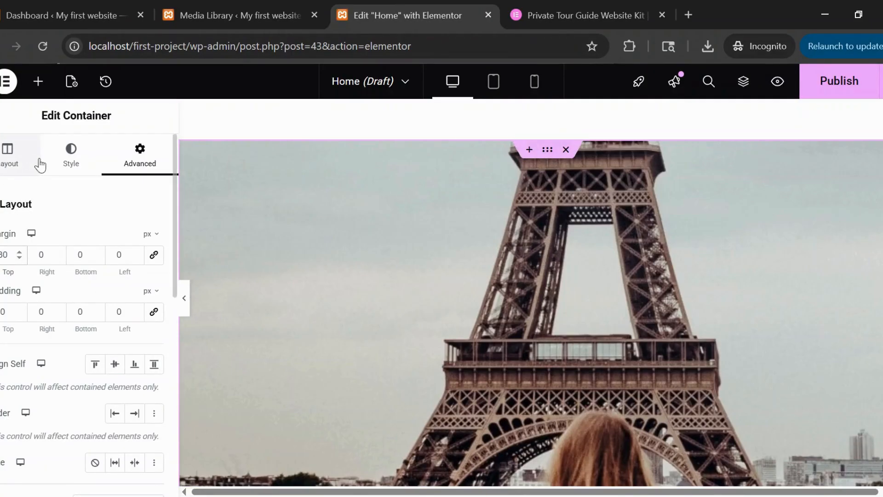
# - Replace the duplicated container's background image with the Media Library photo of the family at the seaside railing
pyautogui.click(66, 157)
pyautogui.click(86, 365)
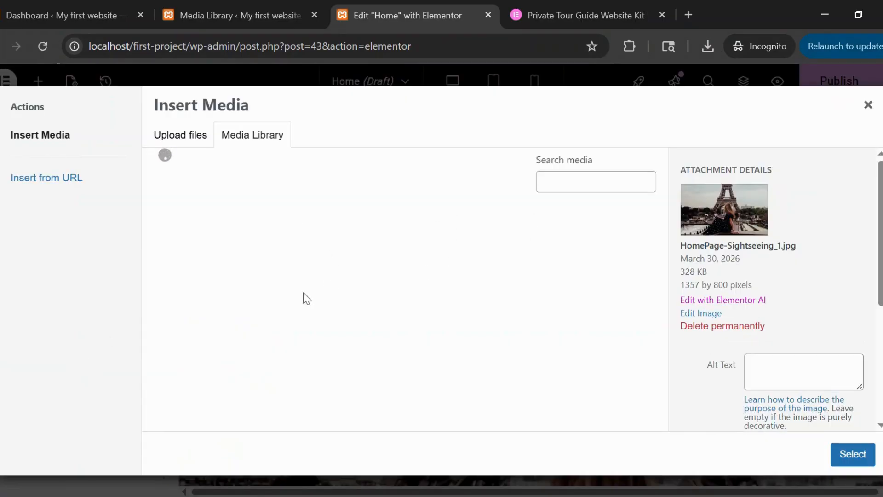
pyautogui.click(219, 271)
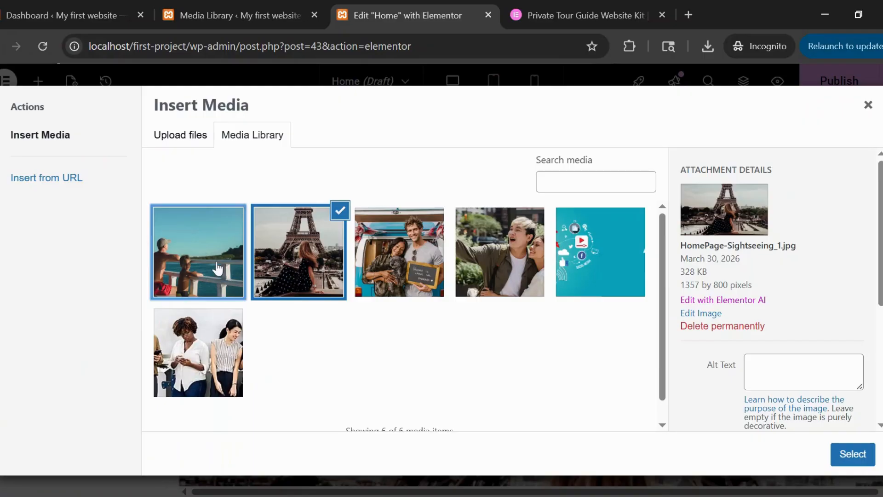
pyautogui.click(854, 455)
pyautogui.scroll(-10, 548, 316)
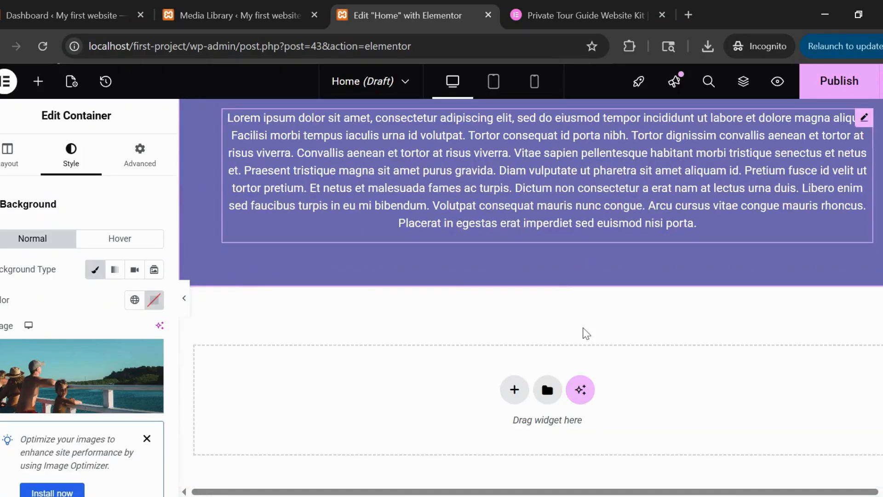
# - Examine the kit page's remaining tour blocks down to the Make Your Visit Unforgettable section
pyautogui.scroll(3, 579, 328)
pyautogui.click(617, 10)
pyautogui.scroll(-7, 454, 293)
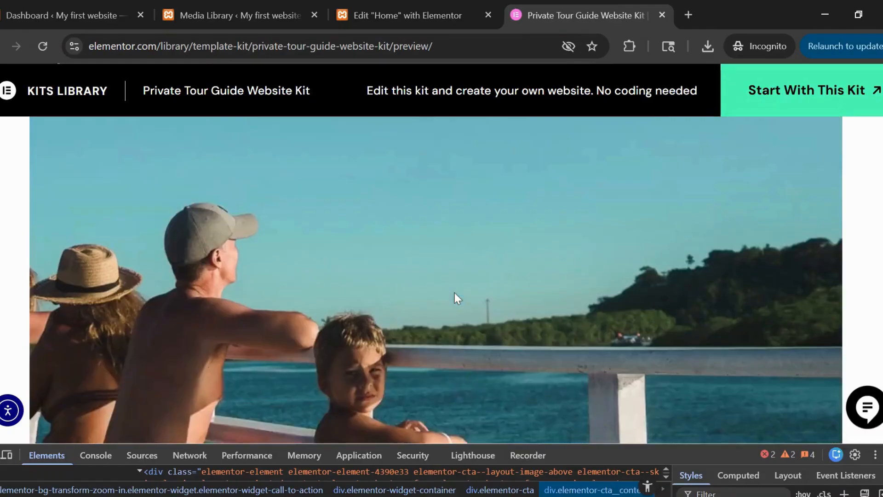
pyautogui.scroll(-10, 455, 292)
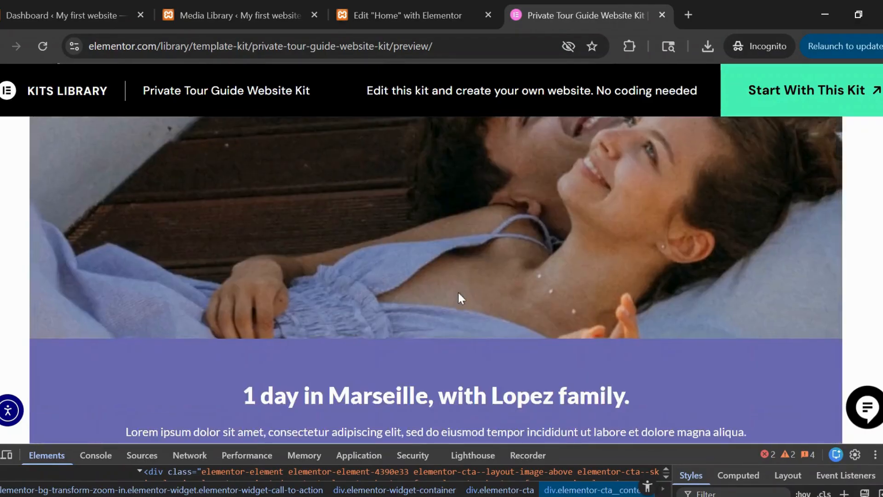
pyautogui.scroll(-6, 458, 293)
pyautogui.scroll(2, 458, 293)
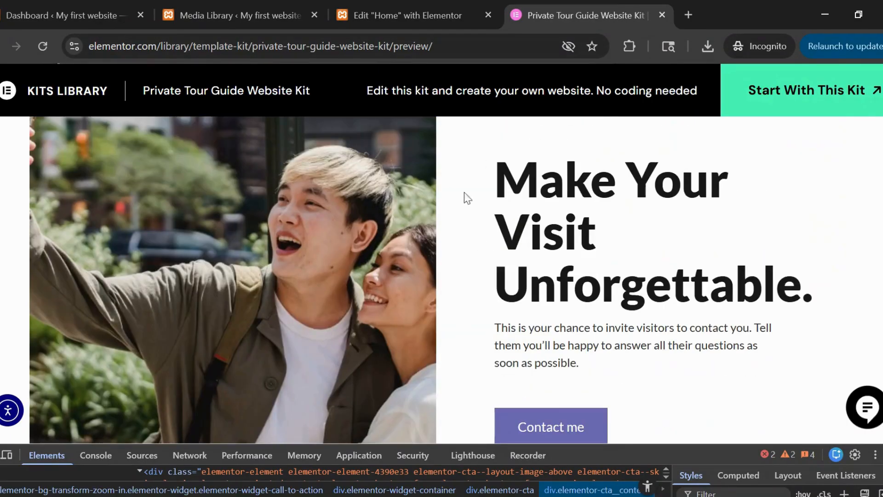
# - Add a Flexbox container with two equal columns below the last tour block and set its top margin to 60 px
pyautogui.click(418, 10)
pyautogui.scroll(-5, 555, 395)
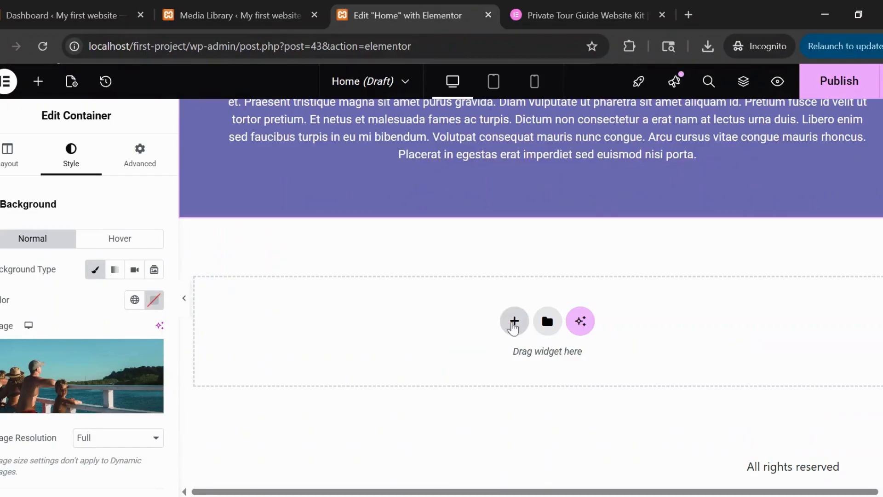
pyautogui.click(514, 324)
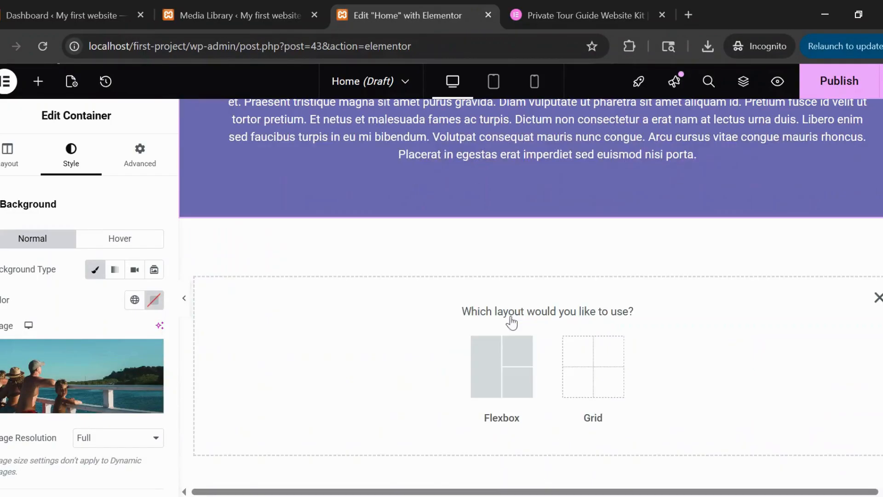
pyautogui.click(504, 379)
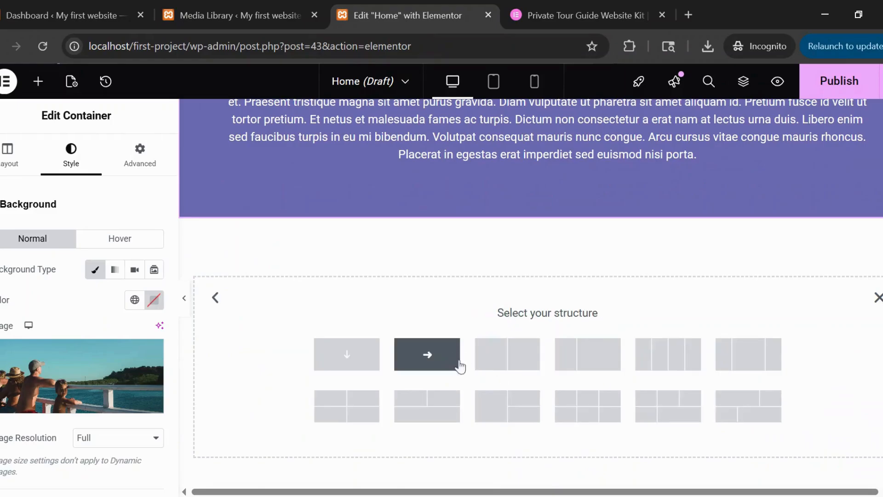
pyautogui.click(497, 366)
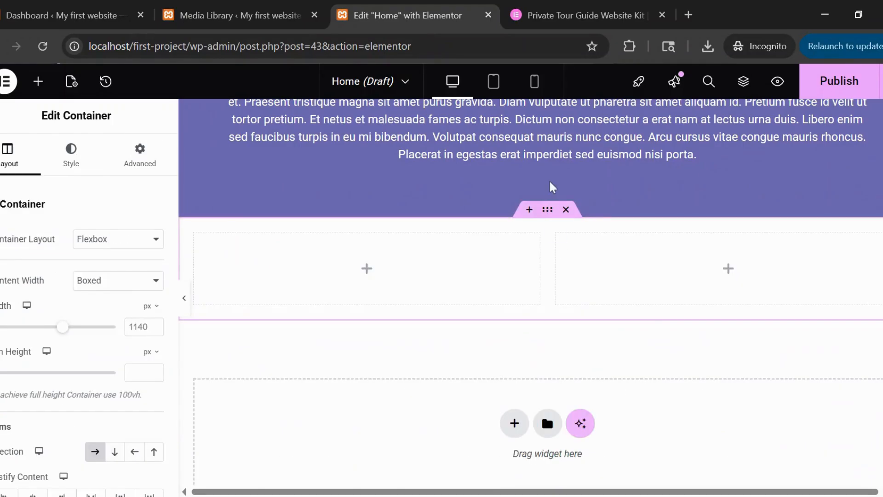
pyautogui.click(139, 156)
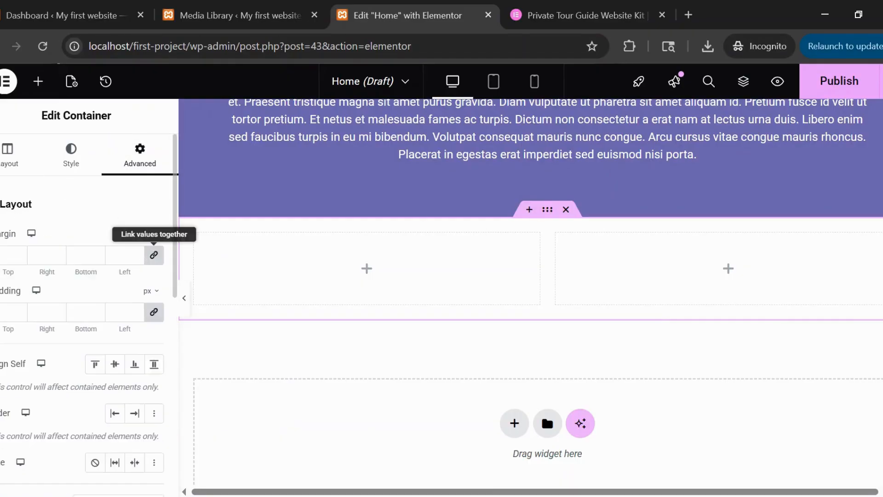
pyautogui.write('60')
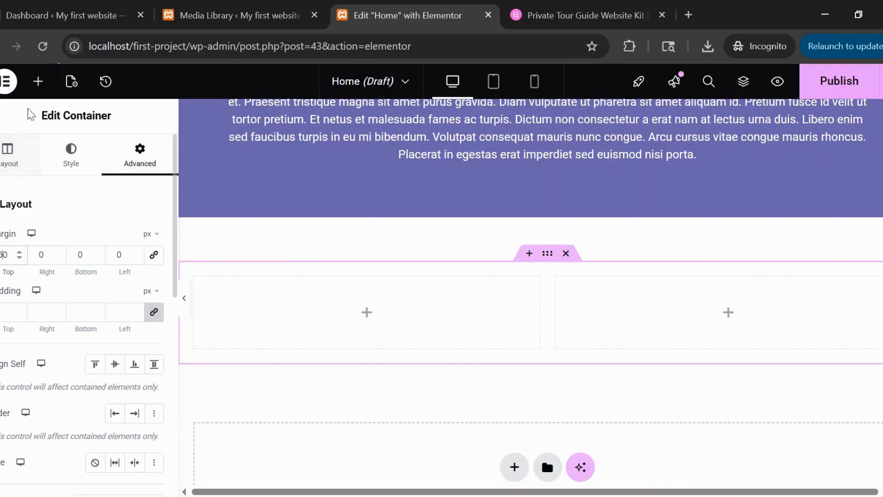
# - Add an Image widget to the new container's first column and fill it with the Media Library photo of the couple taking a selfie
pyautogui.click(38, 82)
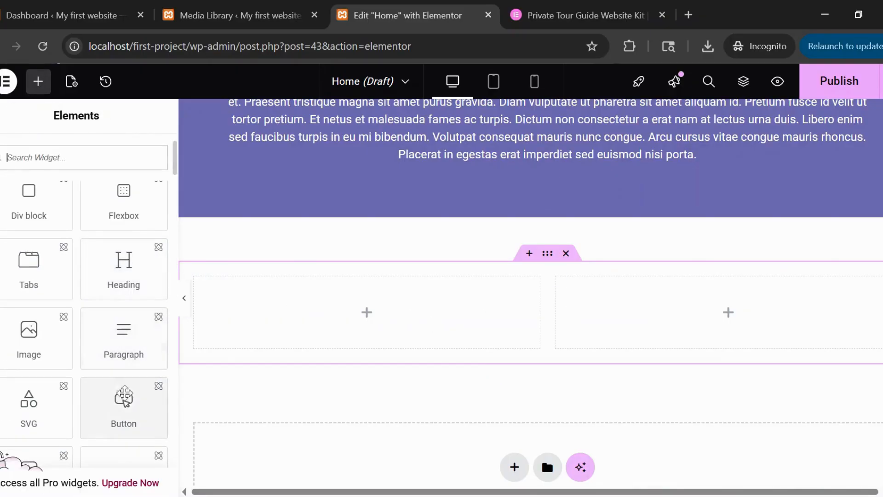
pyautogui.scroll(-4, 123, 405)
pyautogui.scroll(5, 123, 405)
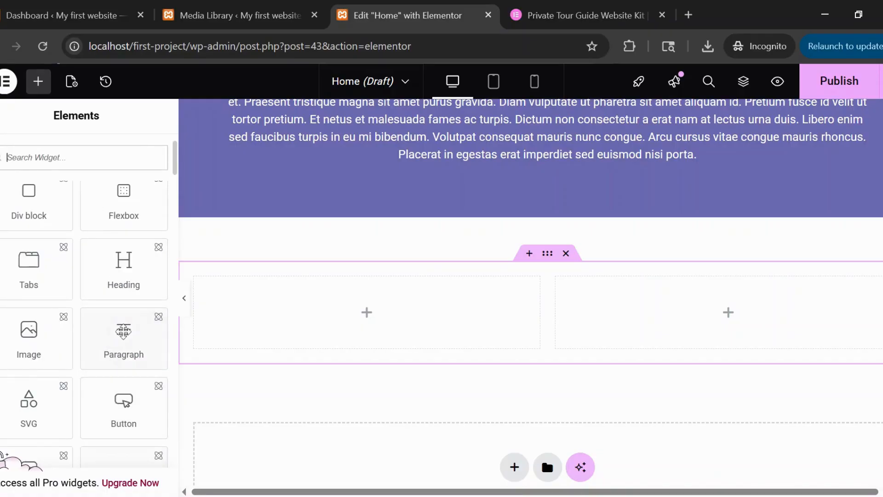
pyautogui.write('im')
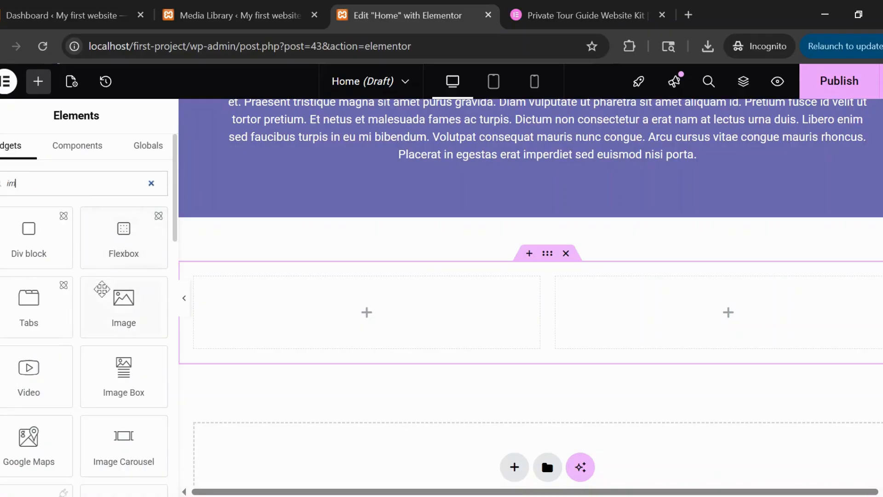
pyautogui.moveTo(122, 299); pyautogui.dragTo(322, 304)
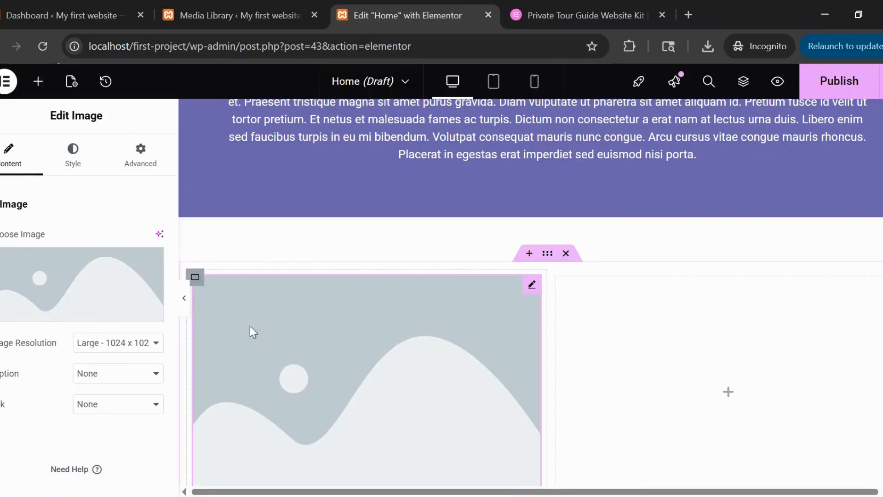
pyautogui.click(83, 290)
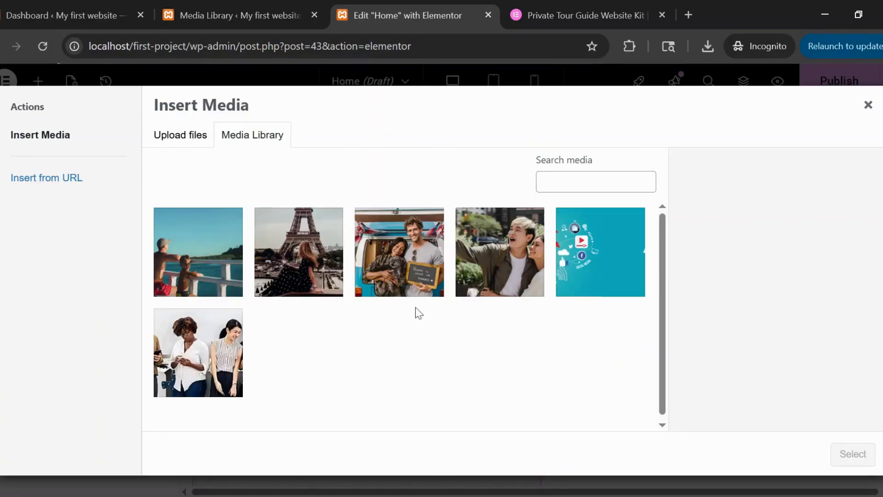
pyautogui.click(489, 282)
pyautogui.click(854, 457)
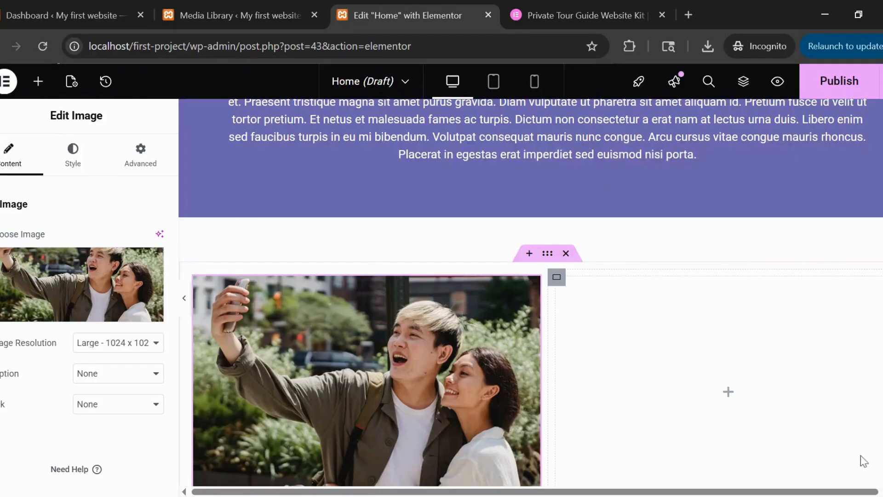
# - Add a Heading to the second column with the title "Make Your Visit Unforgettable." copied from the kit page, and compare it with the original
pyautogui.click(537, 12)
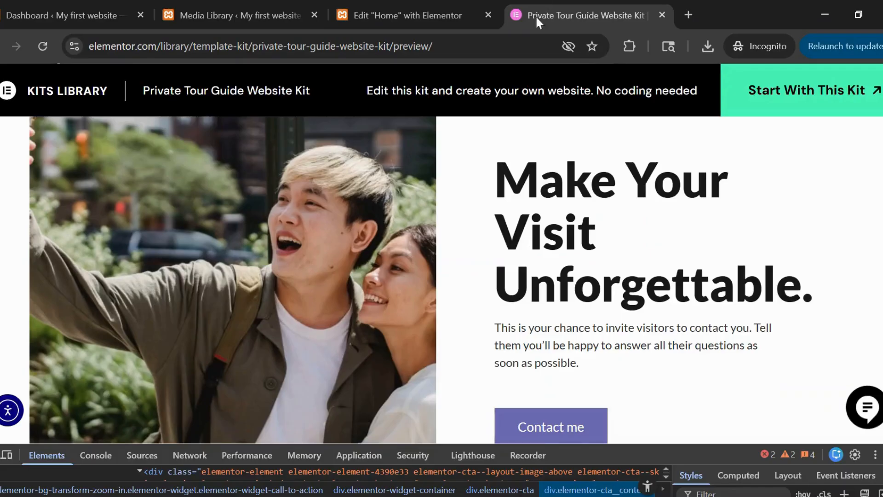
pyautogui.moveTo(496, 165); pyautogui.dragTo(820, 312)
pyautogui.hotkey('ctrl', 'c')
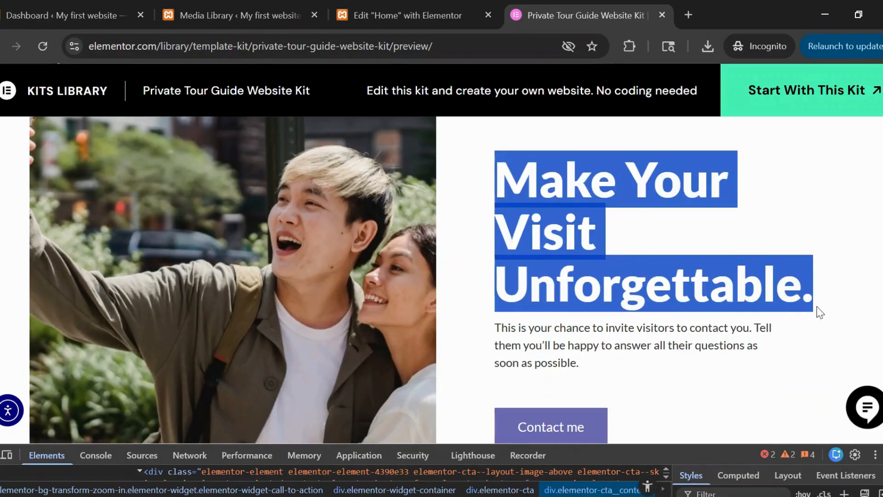
pyautogui.click(399, 21)
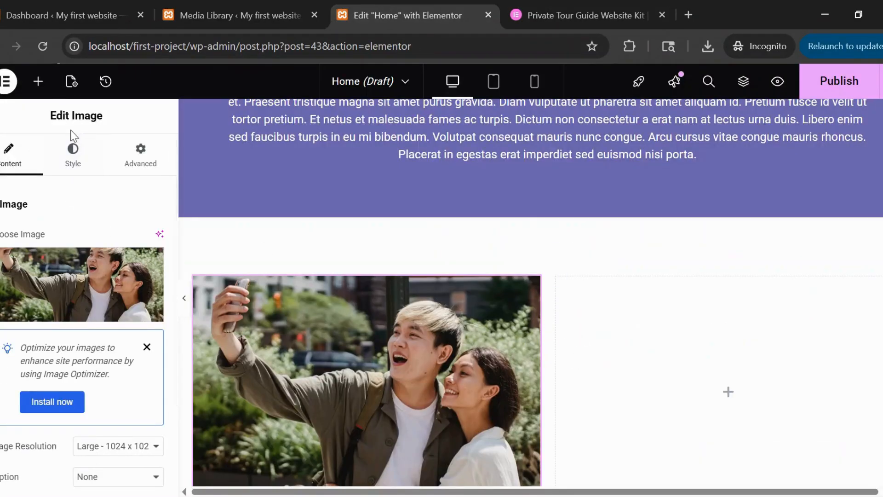
pyautogui.click(38, 81)
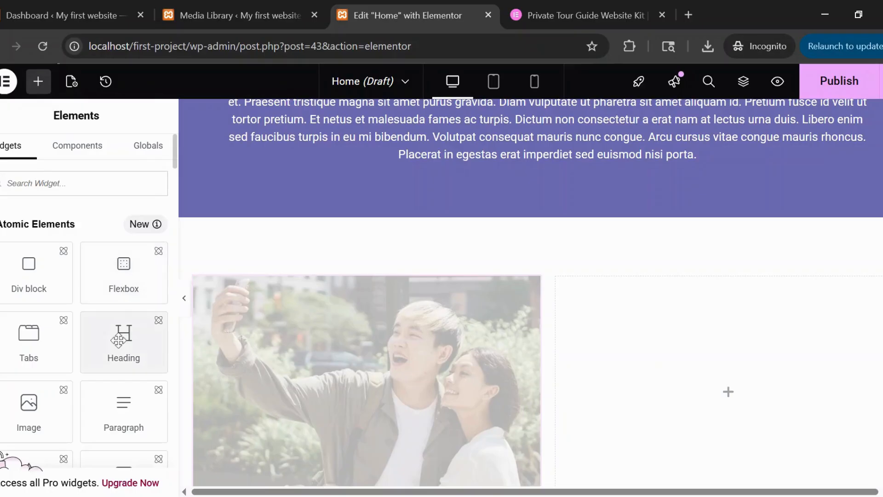
pyautogui.moveTo(125, 335); pyautogui.dragTo(674, 364)
pyautogui.click(131, 277)
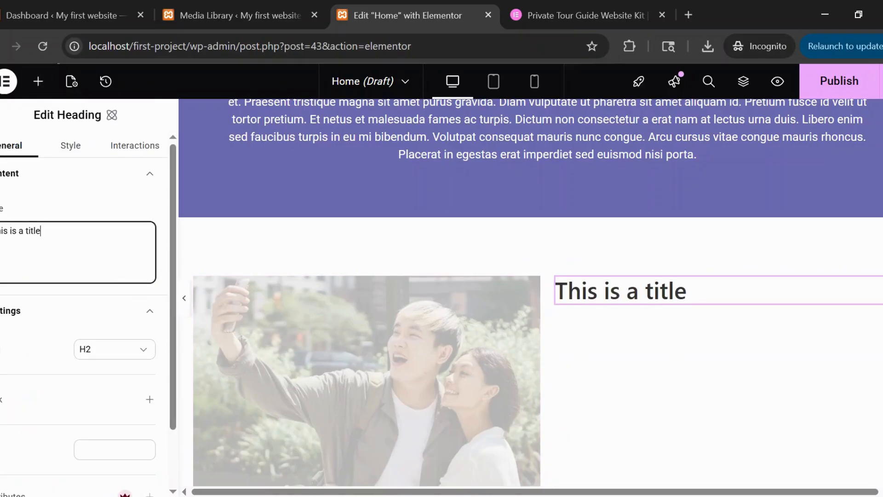
pyautogui.hotkey('ctrl', 'a')
pyautogui.hotkey('ctrl', 'v')
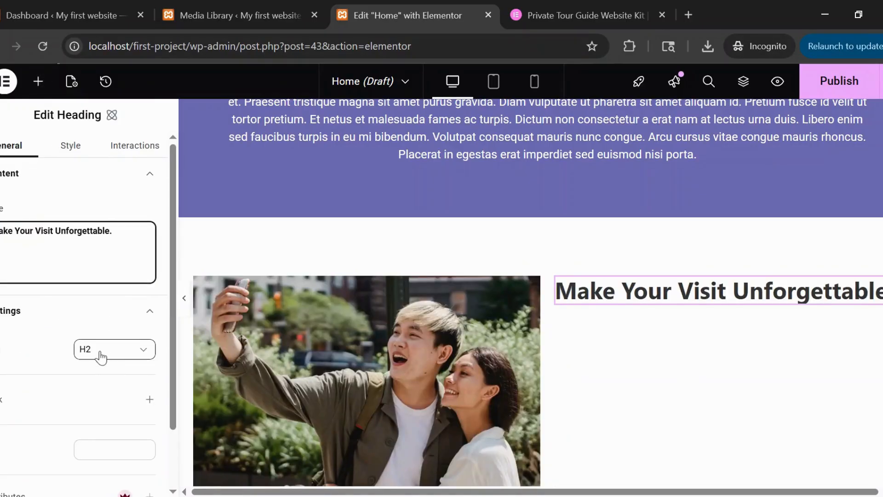
pyautogui.click(520, 10)
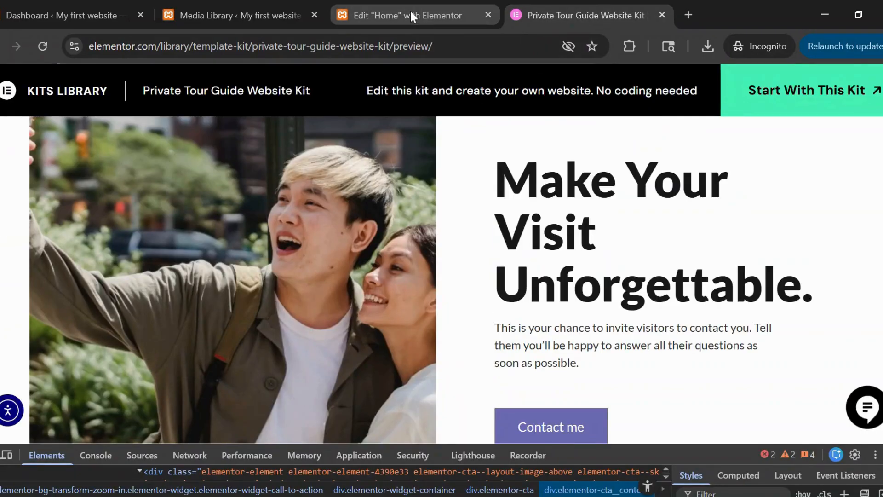
# - Copy the description paragraph under the kit page's Make Your Visit Unforgettable title, and set the Elementor heading's font size to 54 px
pyautogui.tripleClick(670, 338)
pyautogui.hotkey('ctrl', 'c')
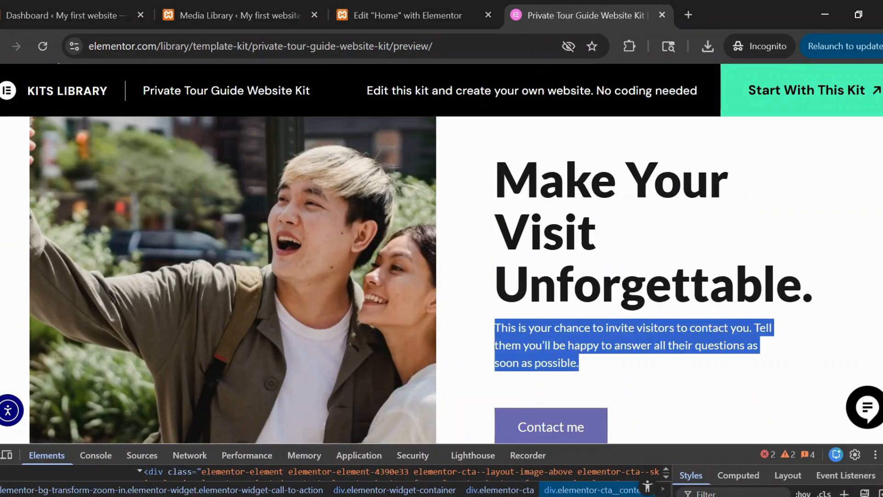
pyautogui.click(364, 14)
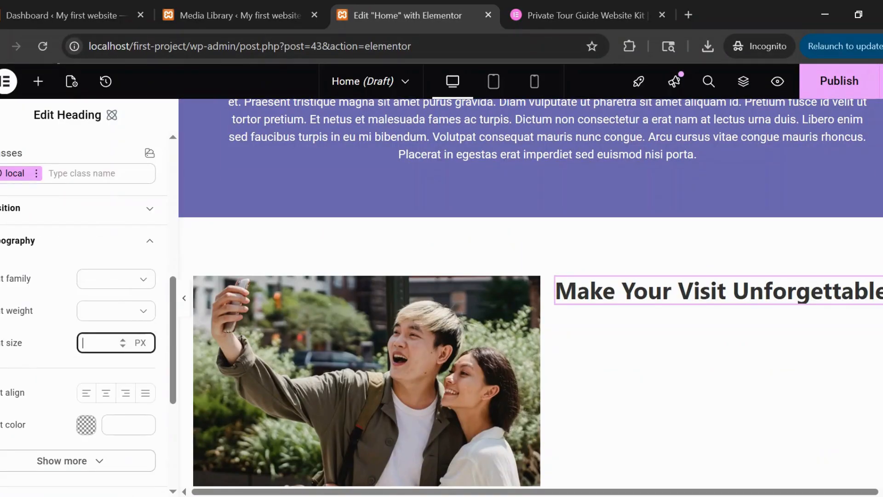
pyautogui.write('35')
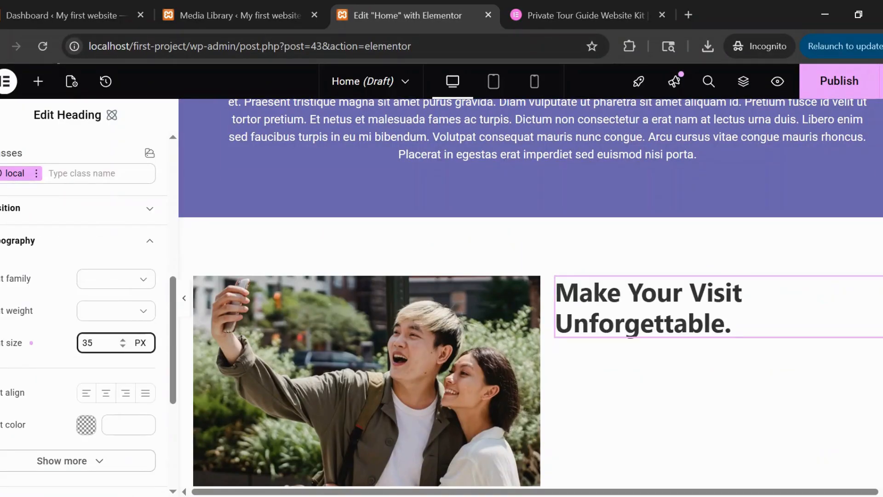
pyautogui.press('BackSpace')
pyautogui.press('BackSpace')
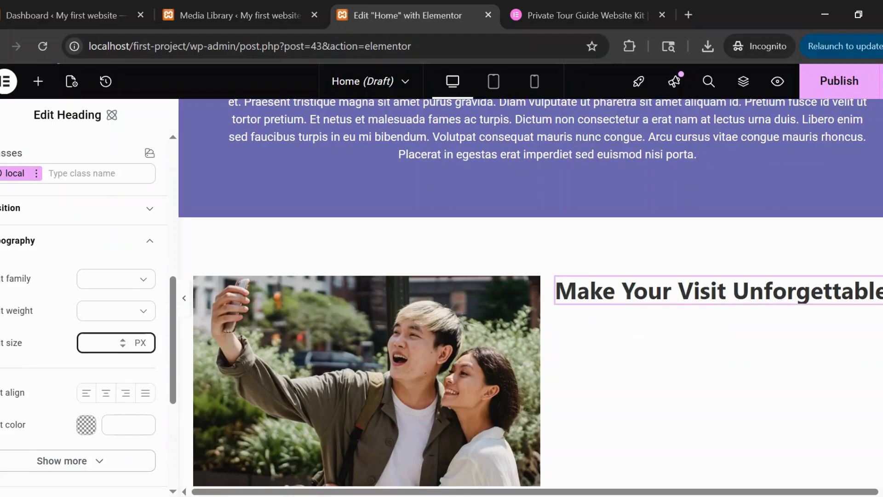
pyautogui.write('54')
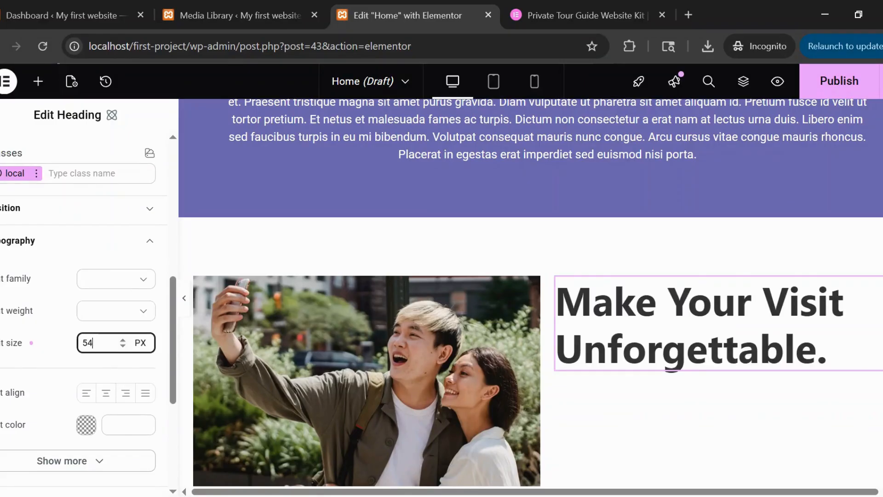
pyautogui.click(85, 361)
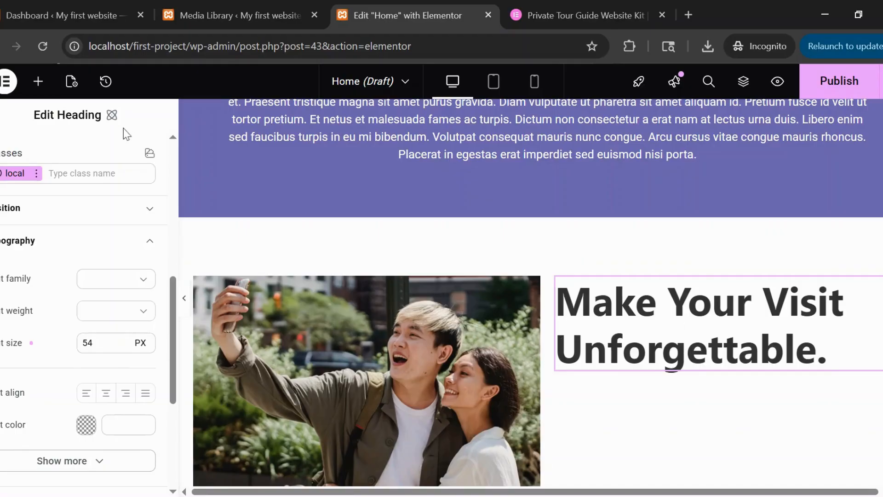
# - Add a Text Editor widget below the "Make Your Visit Unforgettable." heading and replace its placeholder with the copied "This is your chance to invite visitors" paragraph
pyautogui.click(38, 81)
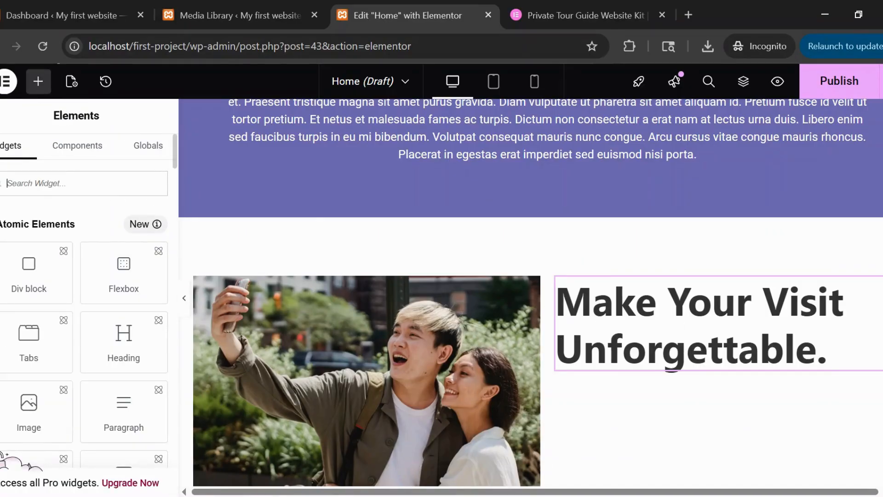
pyautogui.write('text')
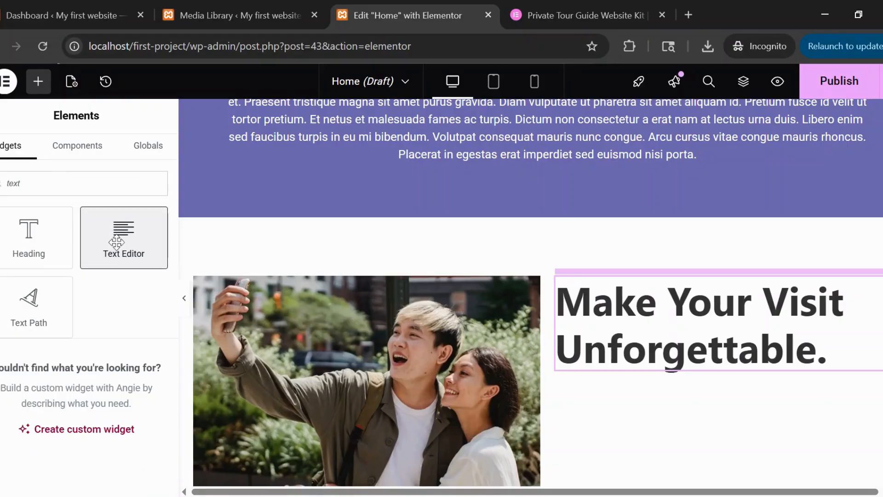
pyautogui.moveTo(116, 242); pyautogui.dragTo(662, 361)
pyautogui.click(123, 263)
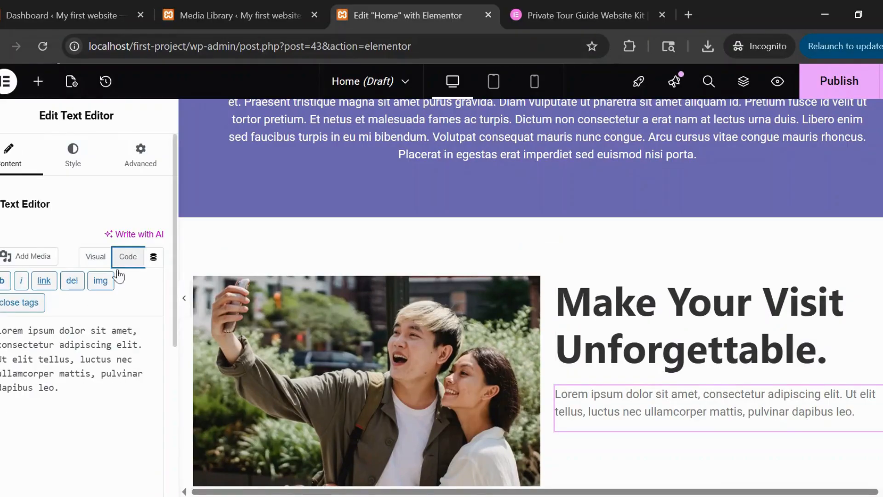
pyautogui.doubleClick(98, 330)
pyautogui.hotkey('ctrl', 'a')
pyautogui.hotkey('ctrl', 'v')
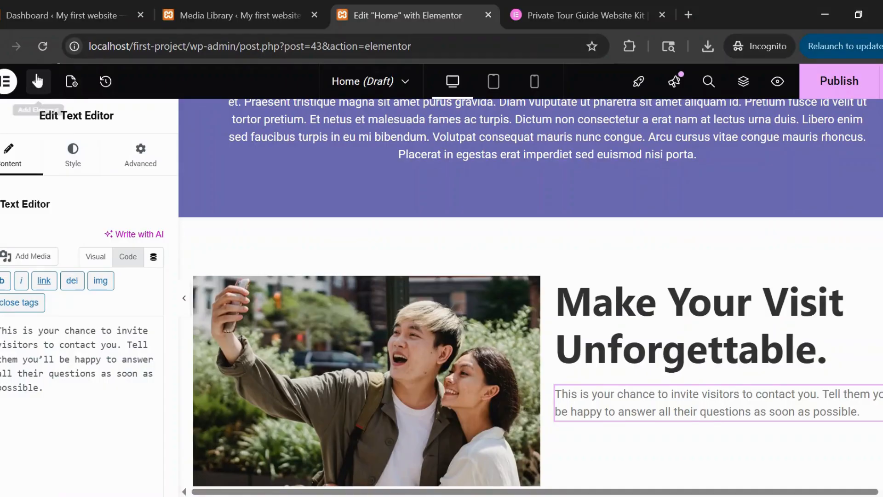
# - Add a standard Button widget below the contact paragraph in the second column
pyautogui.click(37, 81)
pyautogui.write('butt')
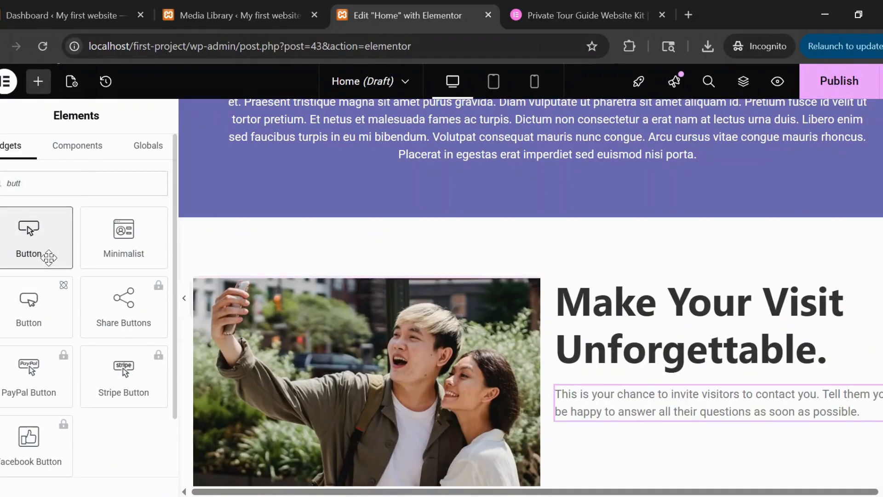
pyautogui.moveTo(48, 253); pyautogui.dragTo(649, 416)
pyautogui.scroll(-2, 644, 437)
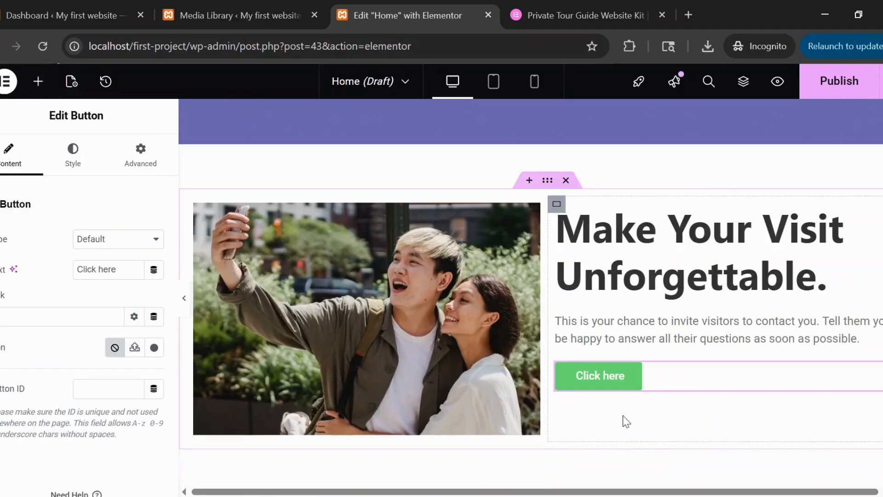
# - Try a column gap of 400 px on the two-column Make Your Visit Unforgettable container
pyautogui.click(556, 207)
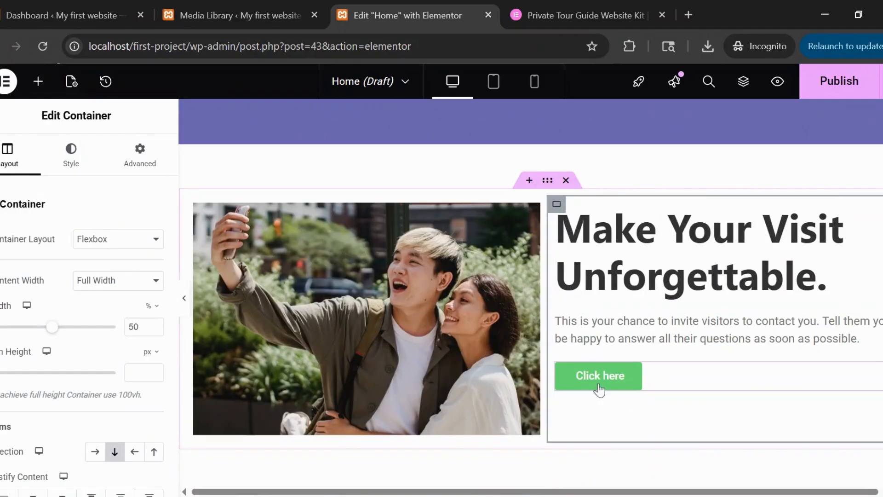
pyautogui.scroll(-3, 42, 336)
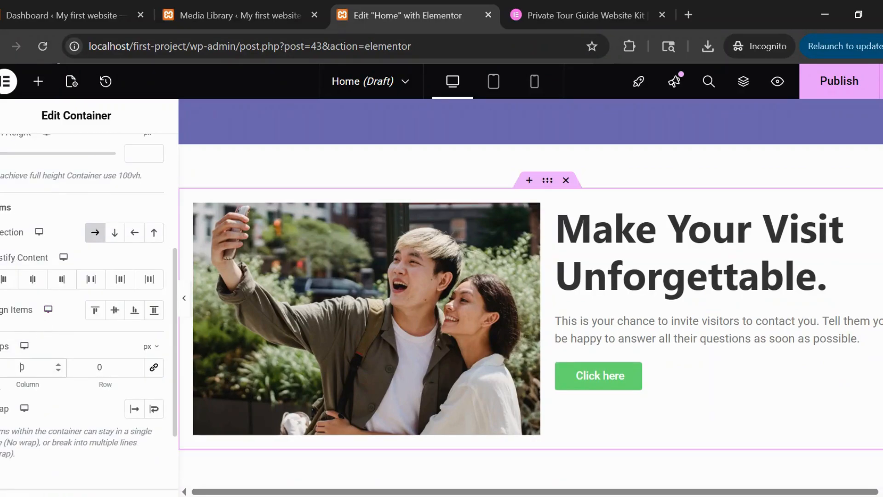
pyautogui.write('400')
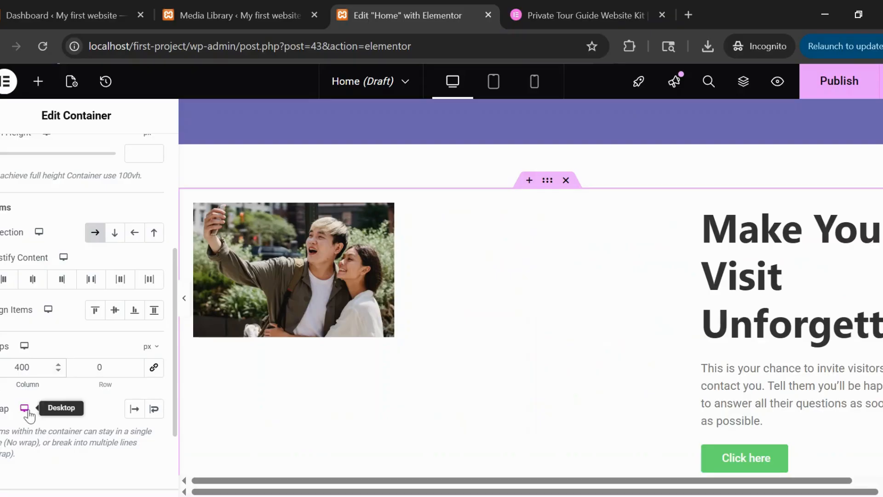
pyautogui.press('BackSpace')
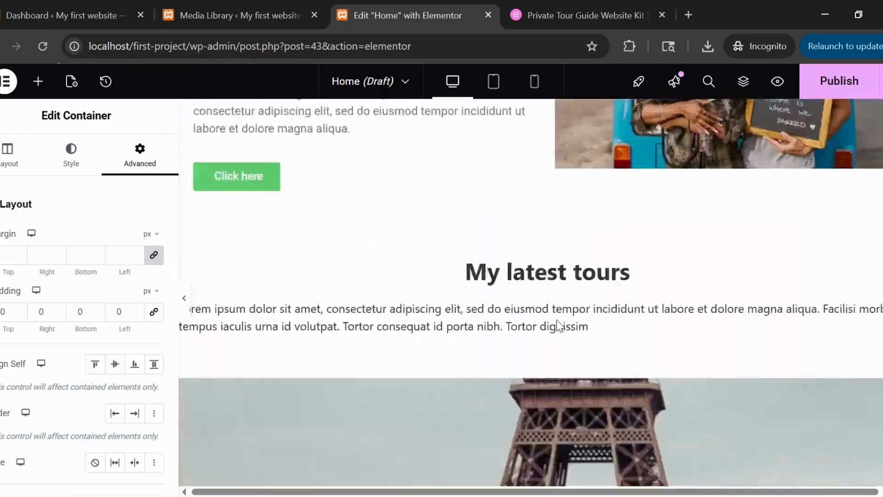
# - Review the Home page's sections in the editor, publish the page, and look through its live version
pyautogui.scroll(5, 557, 319)
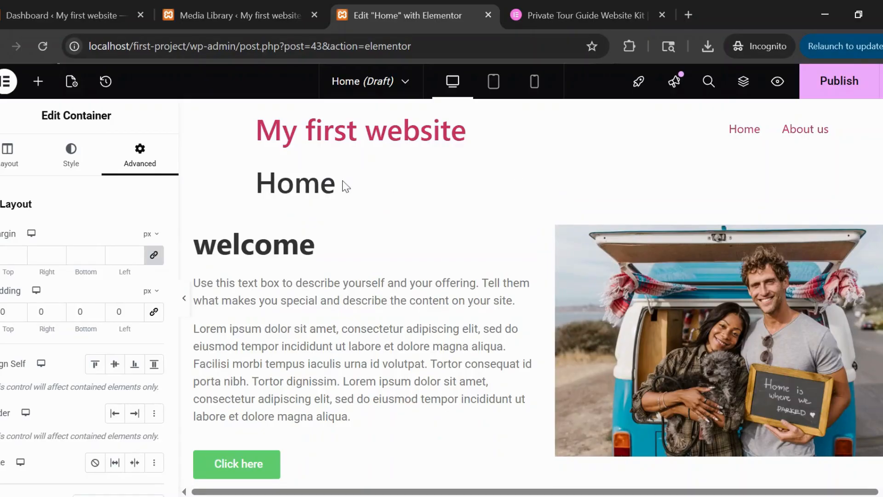
pyautogui.scroll(-10, 460, 276)
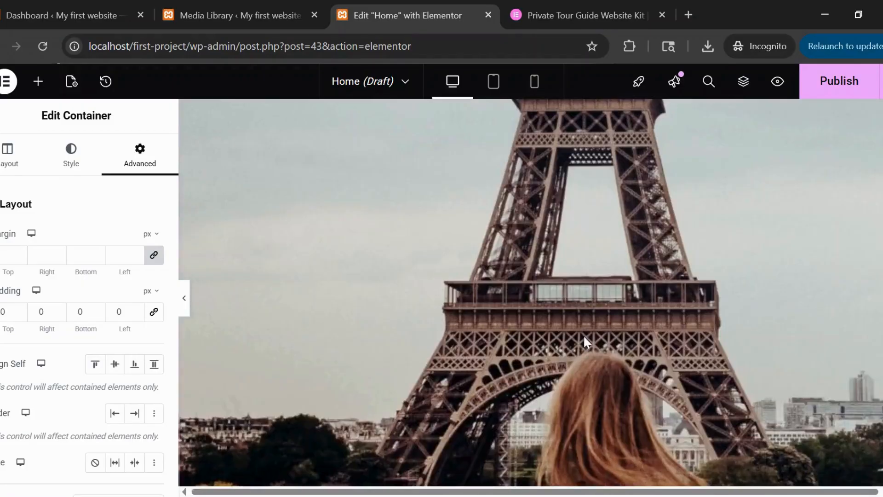
pyautogui.scroll(7, 584, 335)
pyautogui.scroll(-12, 623, 281)
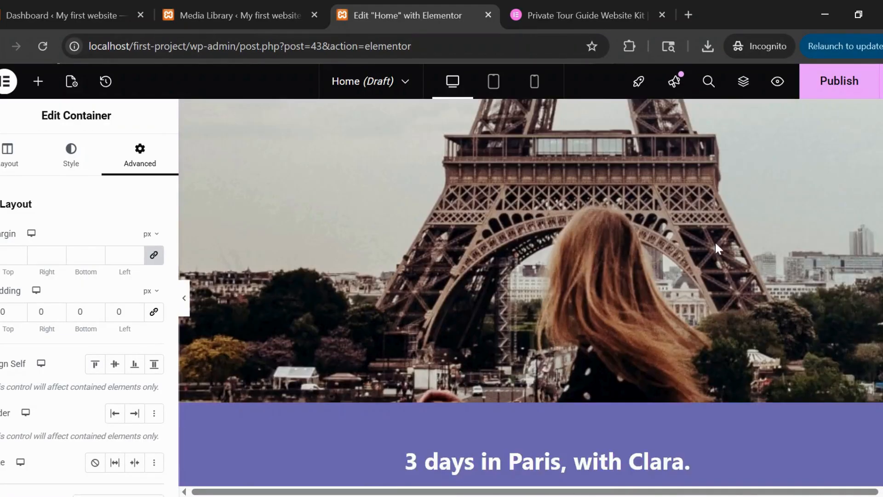
pyautogui.scroll(10, 628, 271)
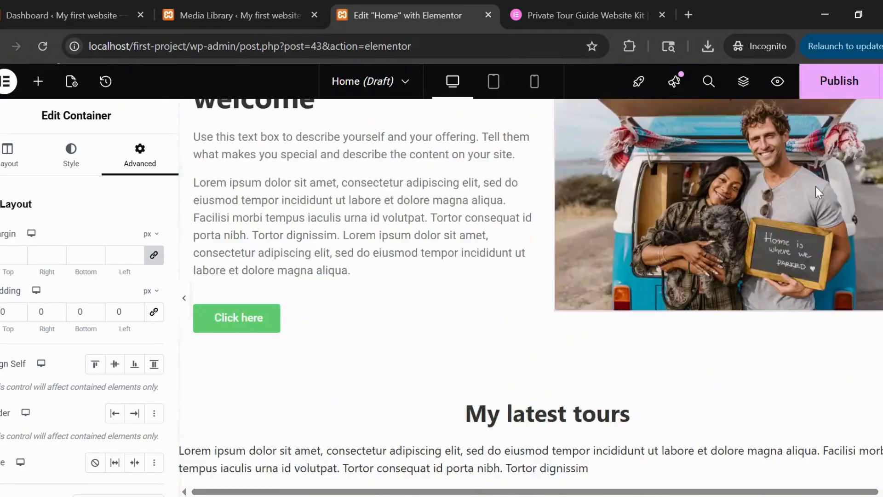
pyautogui.scroll(3, 815, 186)
pyautogui.click(836, 89)
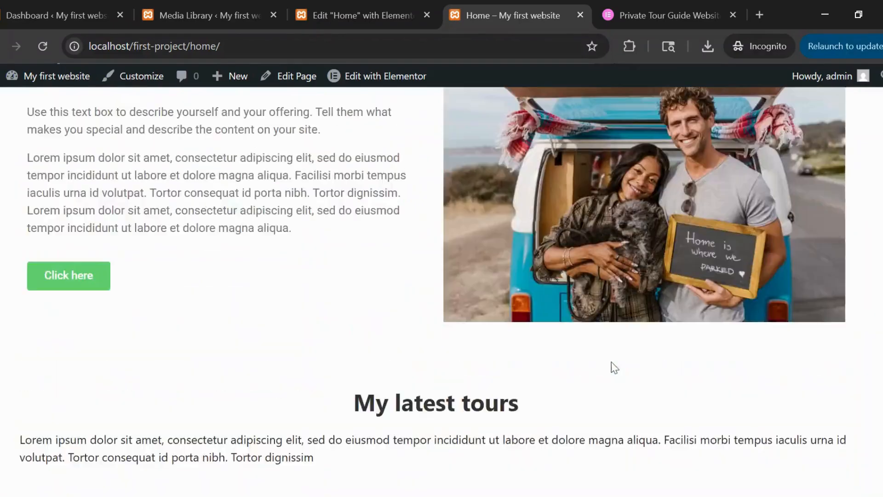
pyautogui.scroll(4, 614, 367)
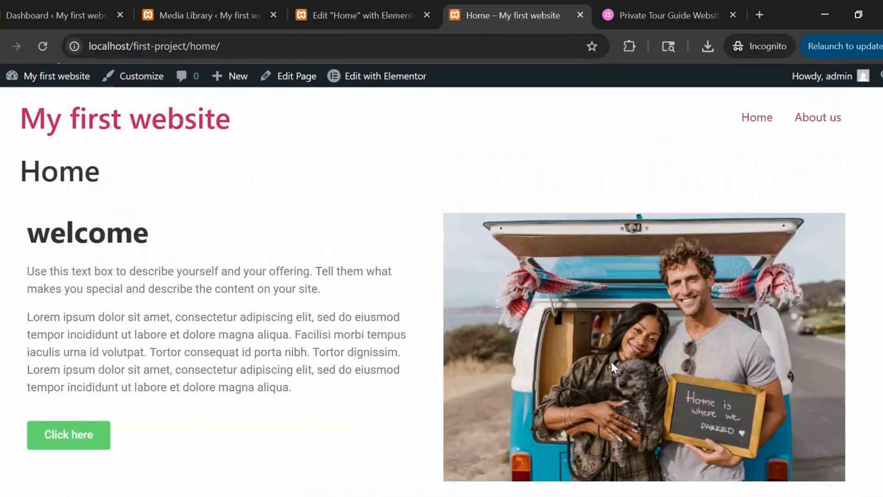
pyautogui.scroll(-20, 614, 367)
pyautogui.scroll(20, 615, 365)
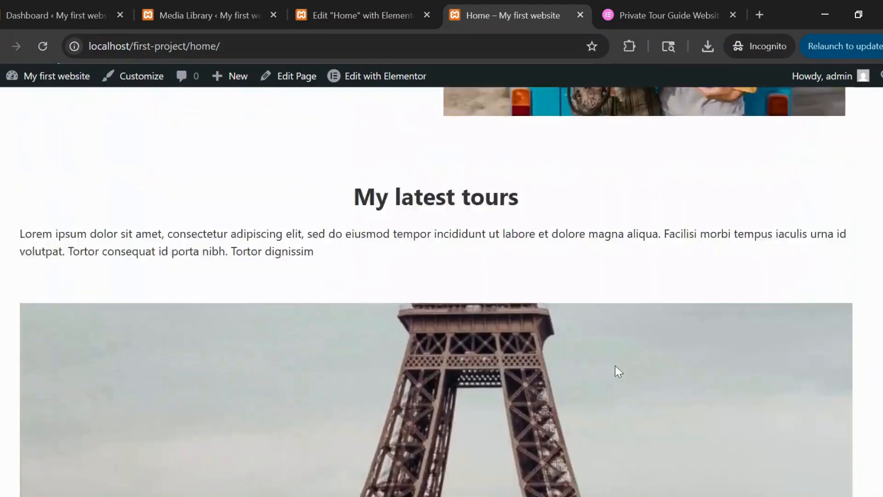
# - Back in the Elementor editor, add a Text Editor widget under the My latest tours heading with the Lorem ipsum paragraph ending in "Tortor dignissim"
pyautogui.click(363, 15)
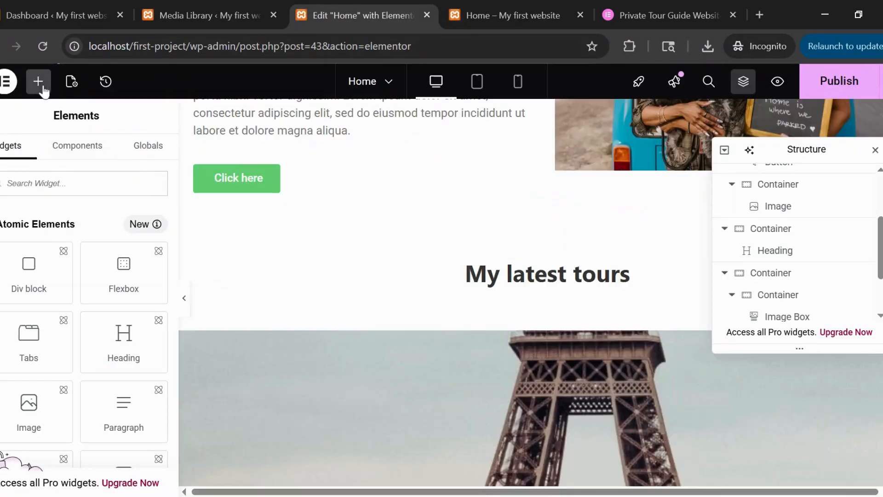
pyautogui.write('tex')
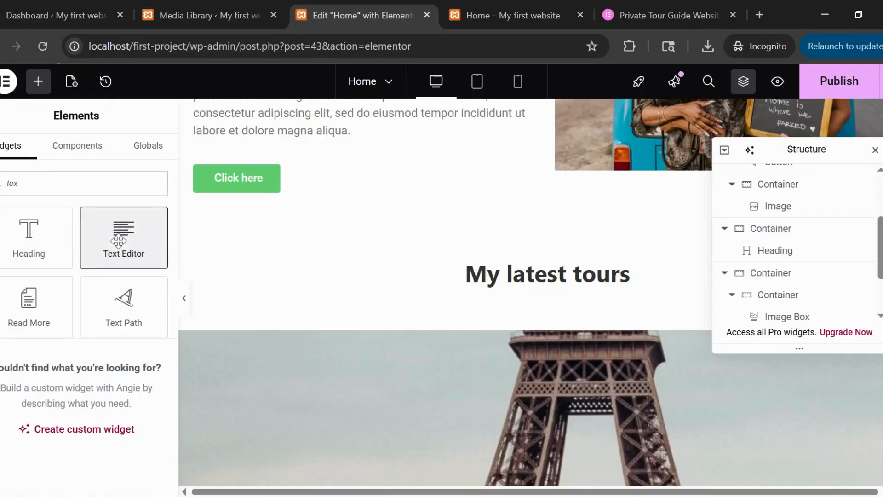
pyautogui.moveTo(119, 240); pyautogui.dragTo(546, 291)
pyautogui.click(128, 257)
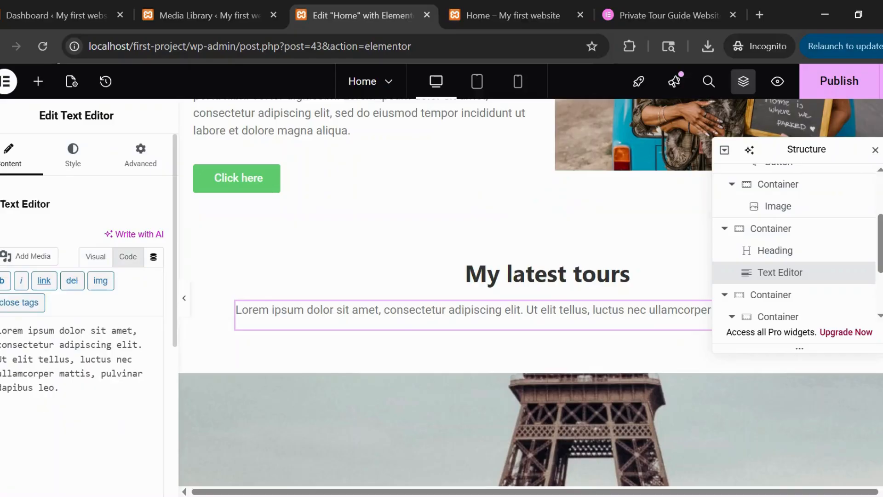
pyautogui.hotkey('ctrl', 'a')
pyautogui.write('Lorem ipsum dolor sit amet, consectetur adipiscing elit, sed do eiusmod tempor incididunt ut labore et dolore magna aliqua. Facilisi morbi tempus iaculis urna id volutpat. Tortor consequat id porta nibh. Tortor dignissim')
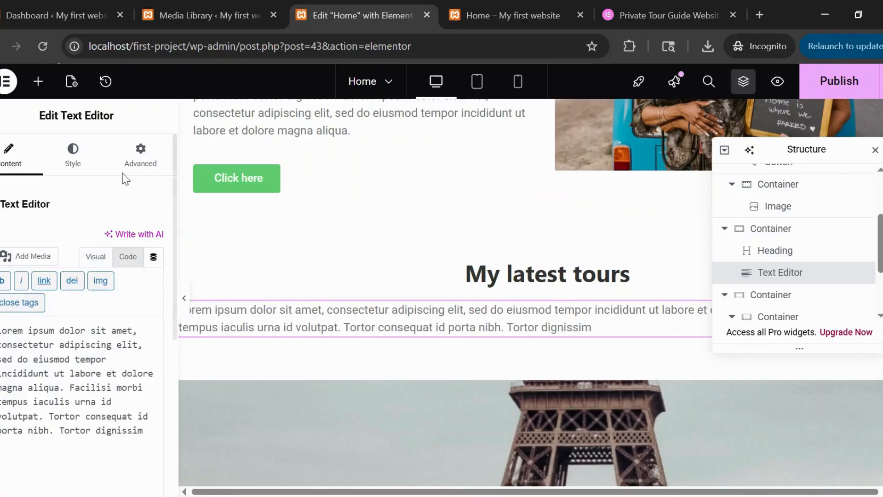
# - Center the text of the My latest tours paragraph and give the widget a custom width of 60%
pyautogui.click(73, 157)
pyautogui.click(111, 245)
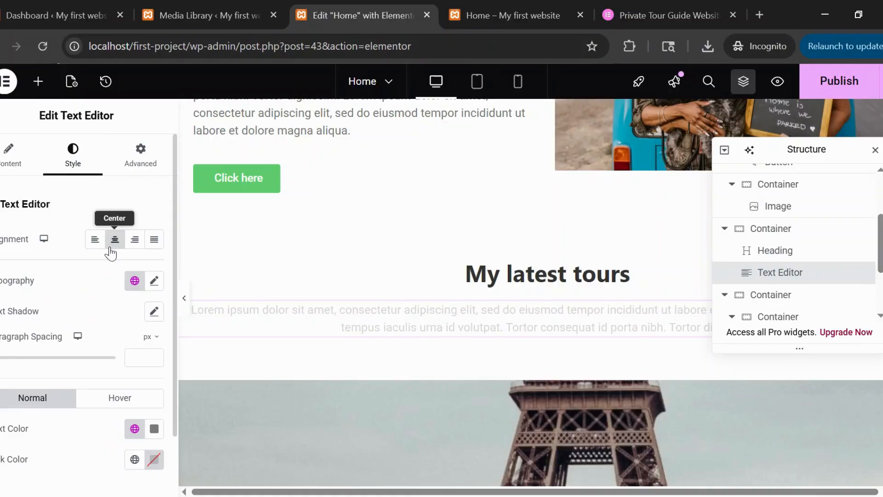
pyautogui.click(142, 157)
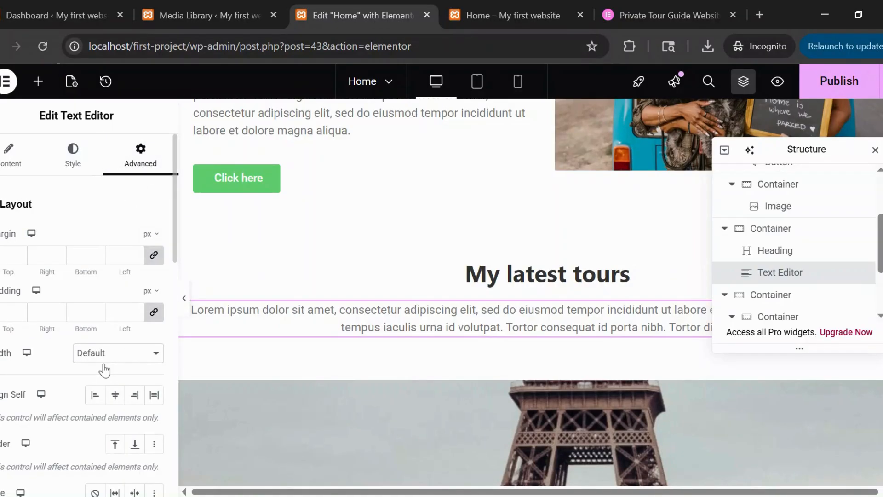
pyautogui.click(103, 420)
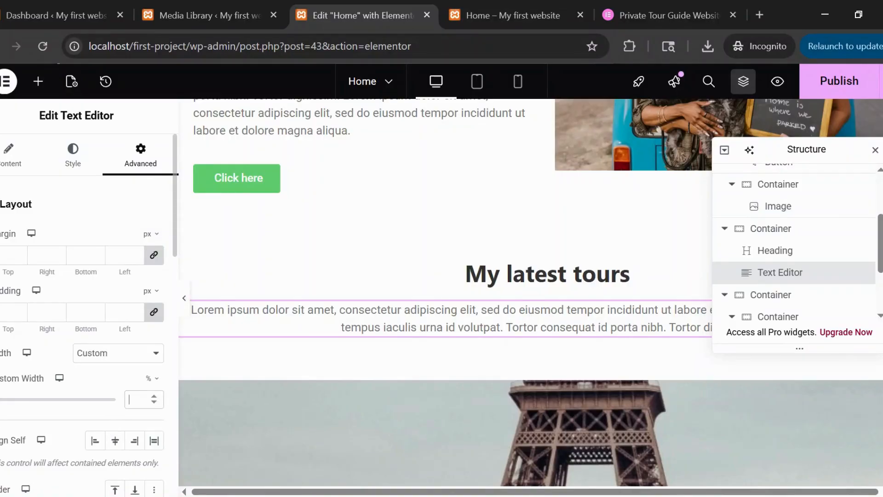
pyautogui.write('60')
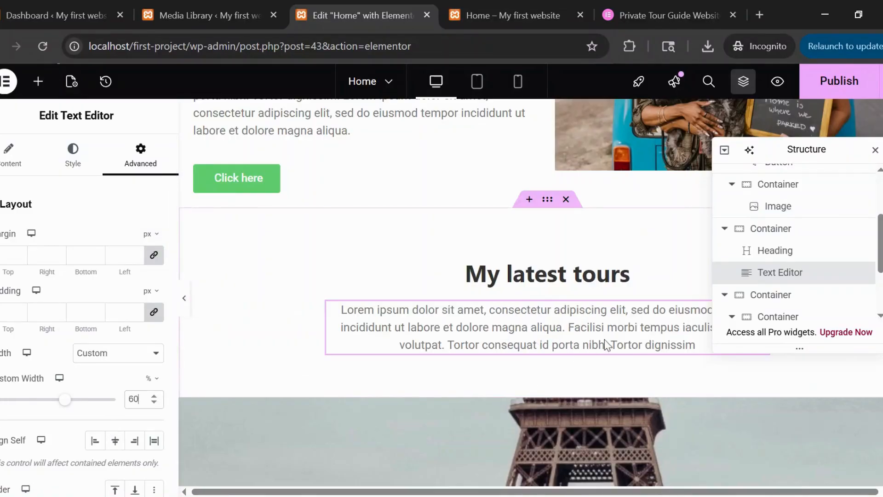
pyautogui.scroll(2, 591, 298)
pyautogui.scroll(-2, 557, 407)
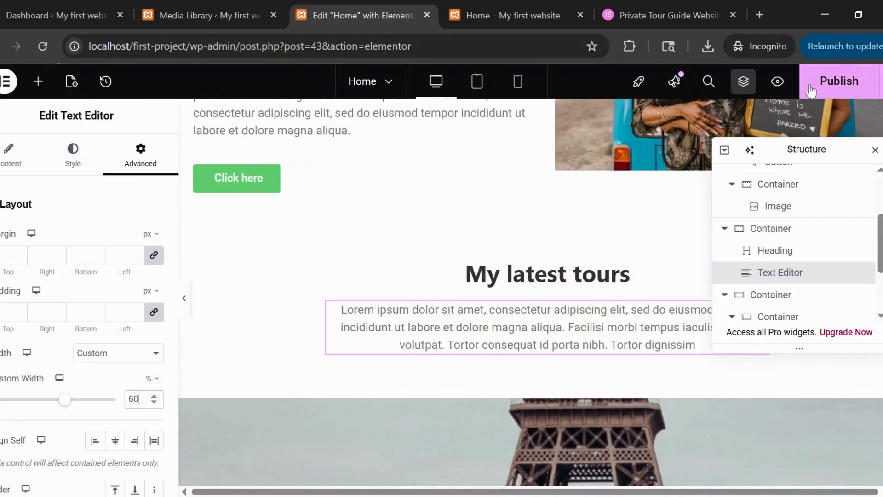
# - Publish the updated Home page, reload its live version and check all sections from top to bottom
pyautogui.click(832, 89)
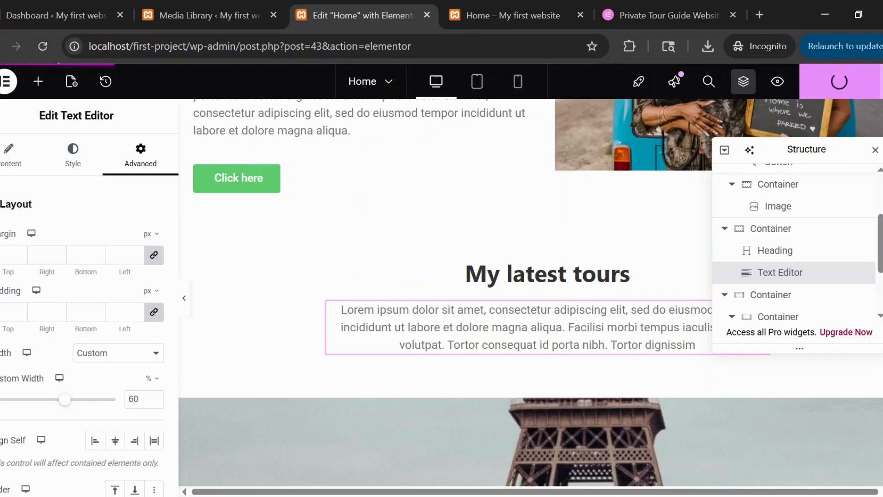
pyautogui.click(474, 1)
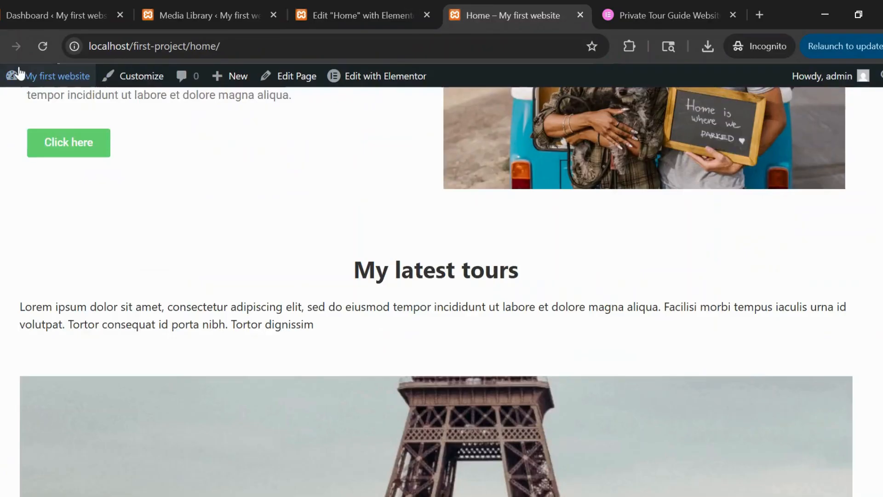
pyautogui.click(42, 46)
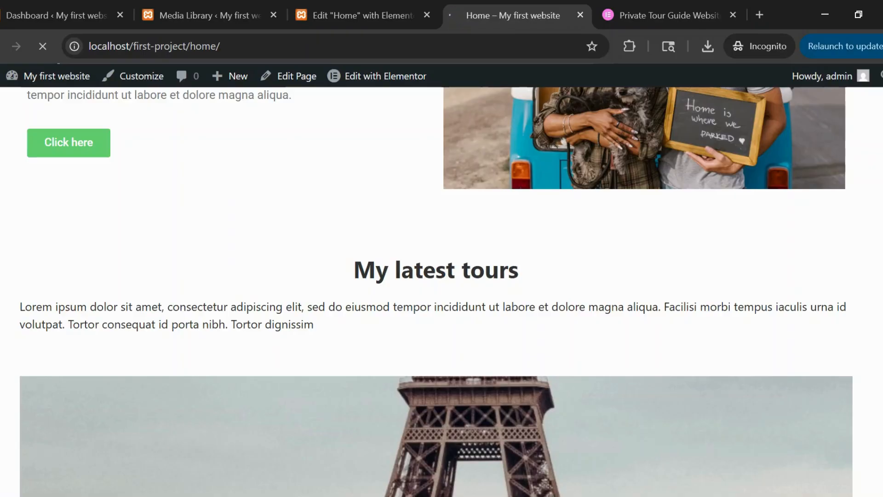
pyautogui.scroll(-15, 558, 361)
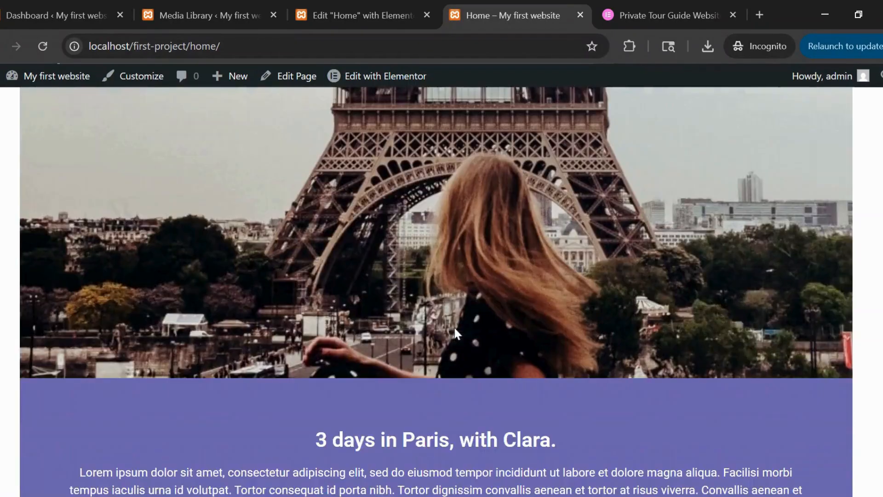
pyautogui.scroll(-10, 460, 342)
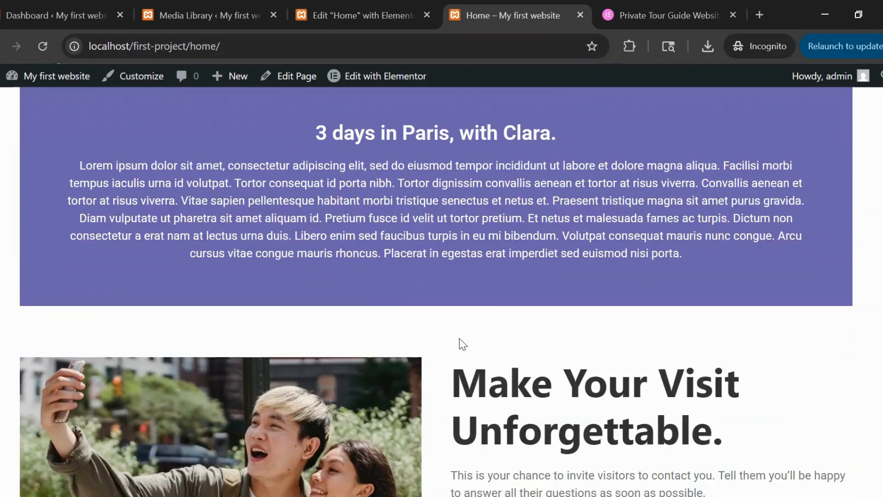
pyautogui.scroll(20, 437, 291)
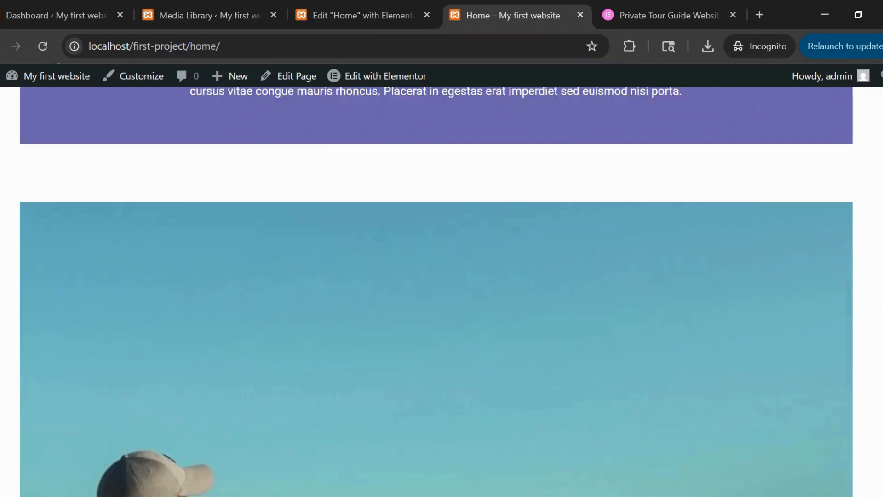
pyautogui.scroll(5, 410, 329)
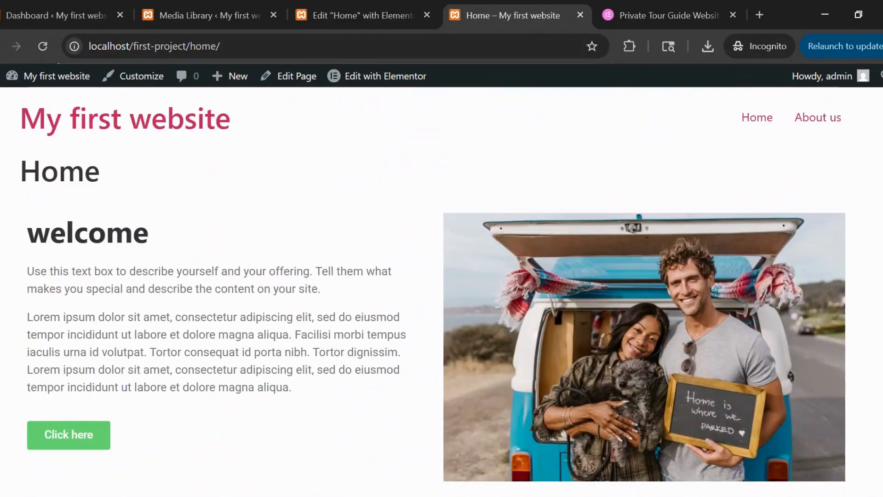